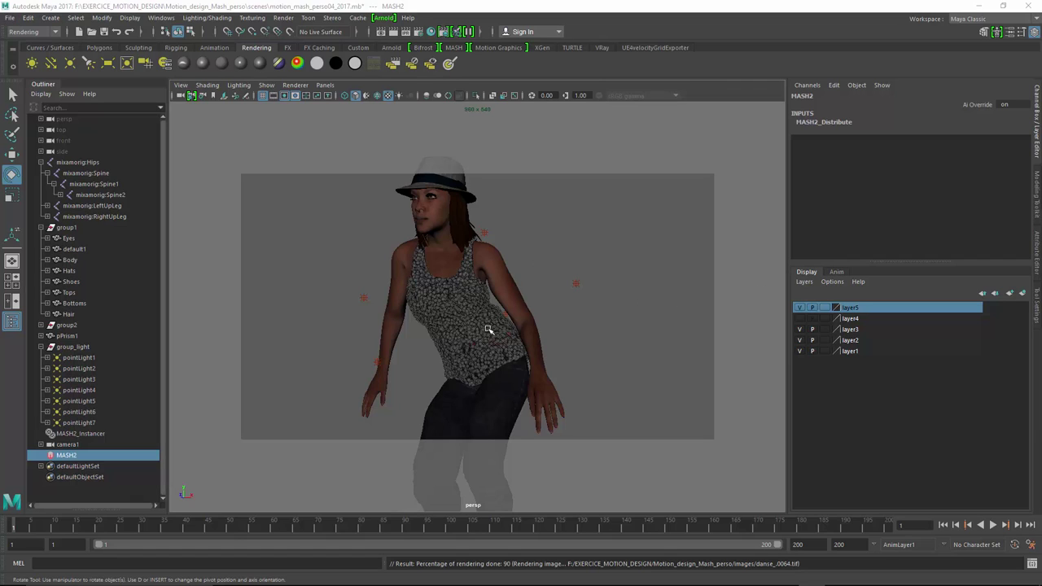
Hide layer5 and briefly toggle layer4's visibility off and back on.
click(800, 309)
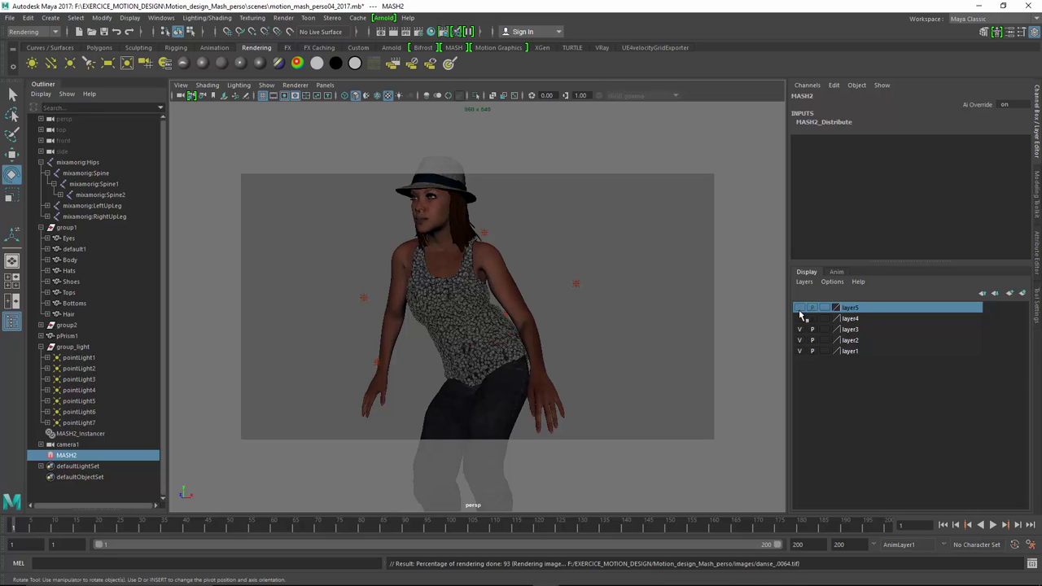
click(800, 318)
click(801, 318)
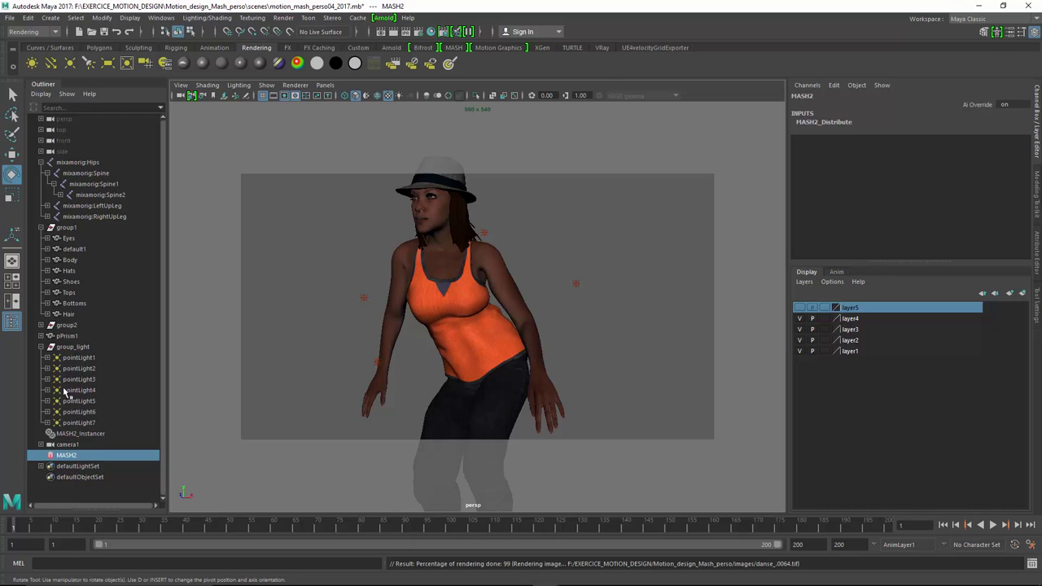
Delete MASH2_Instancer and MASH2 from the scene.
click(73, 436)
ctrl+click(70, 456)
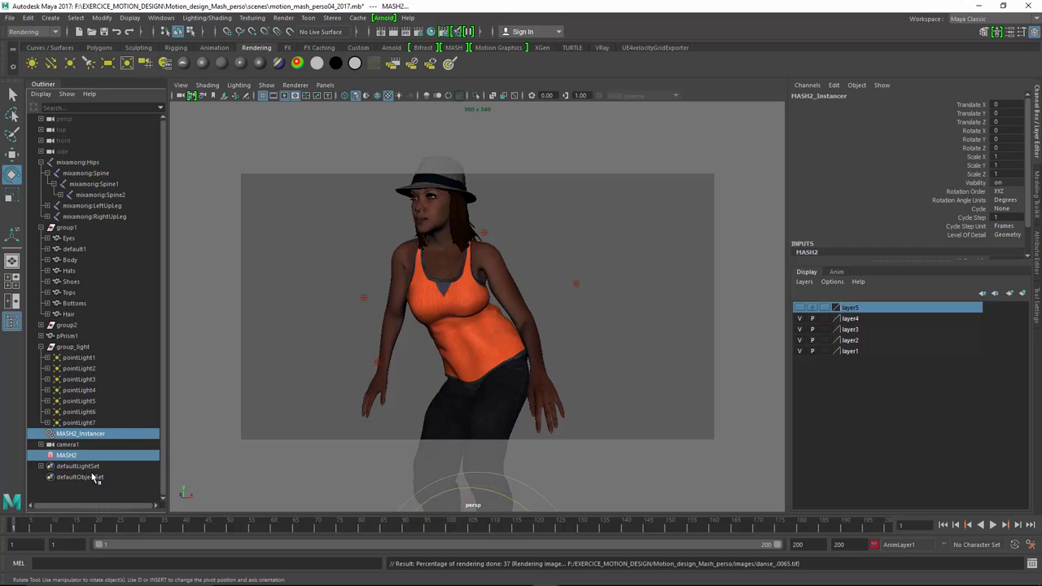
key(Delete)
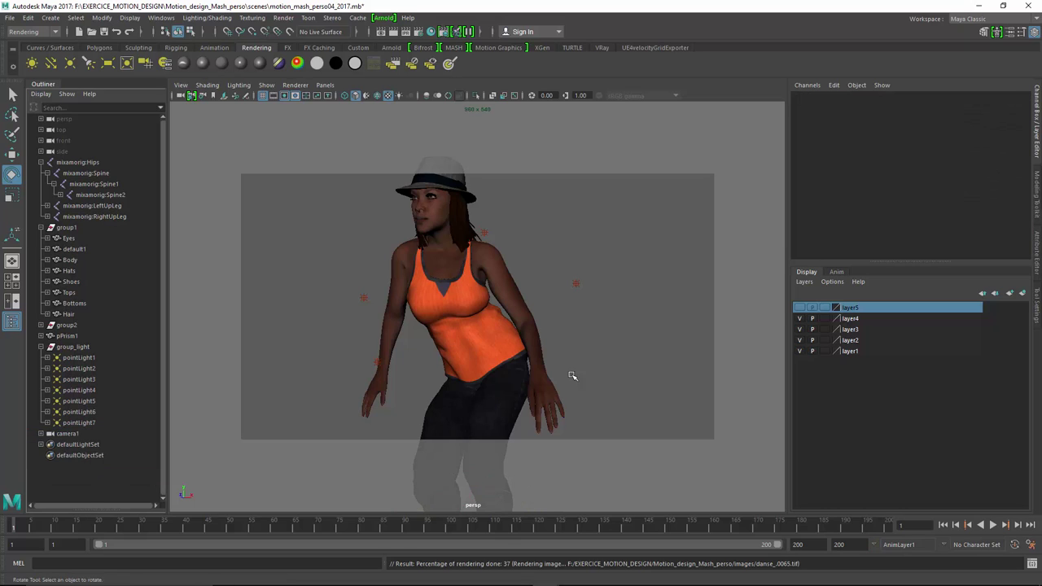
Toggle layer4 off and on, then turn on X-Ray Joints to see the skeleton.
click(801, 320)
click(801, 320)
click(210, 85)
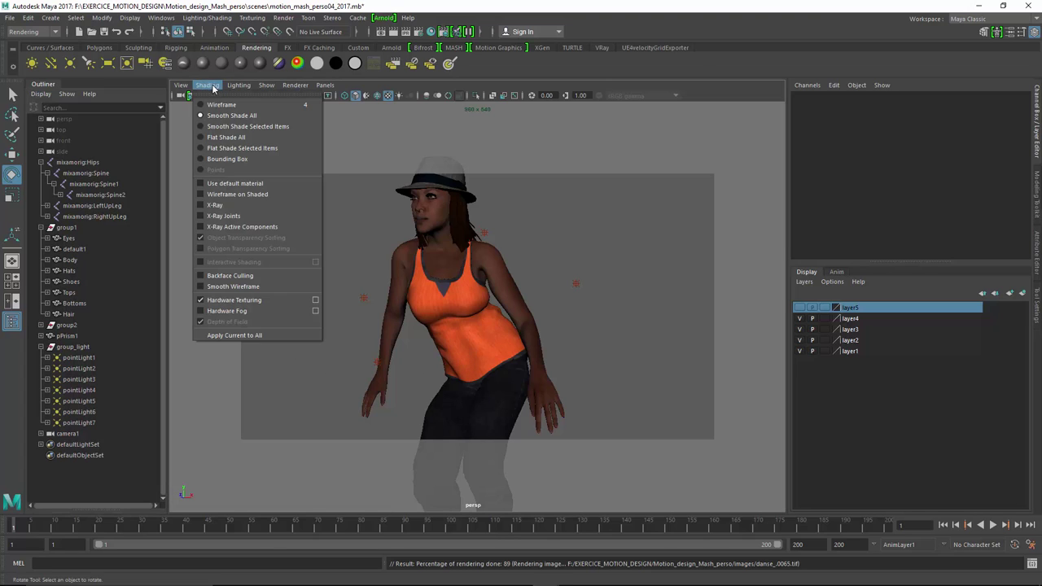
click(222, 216)
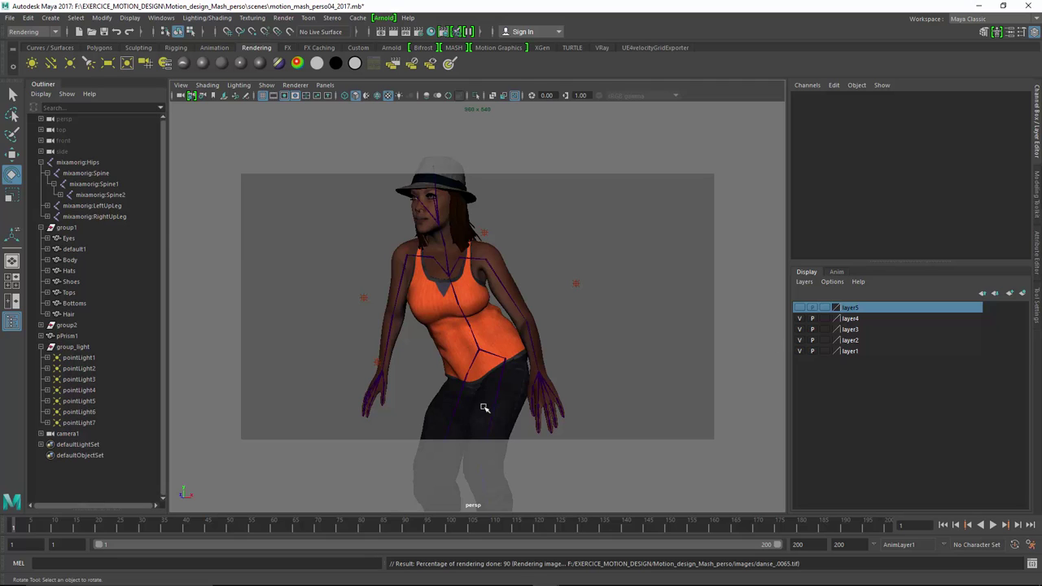
Turn X-Ray Joints back off and select the character's Tops mesh.
click(235, 90)
mouse_move(207, 85)
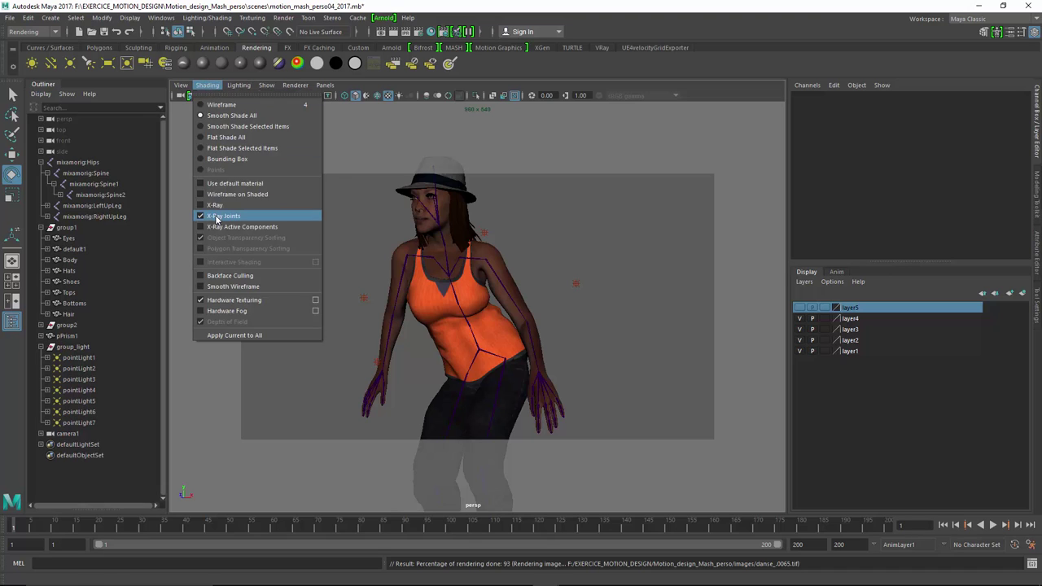
click(216, 216)
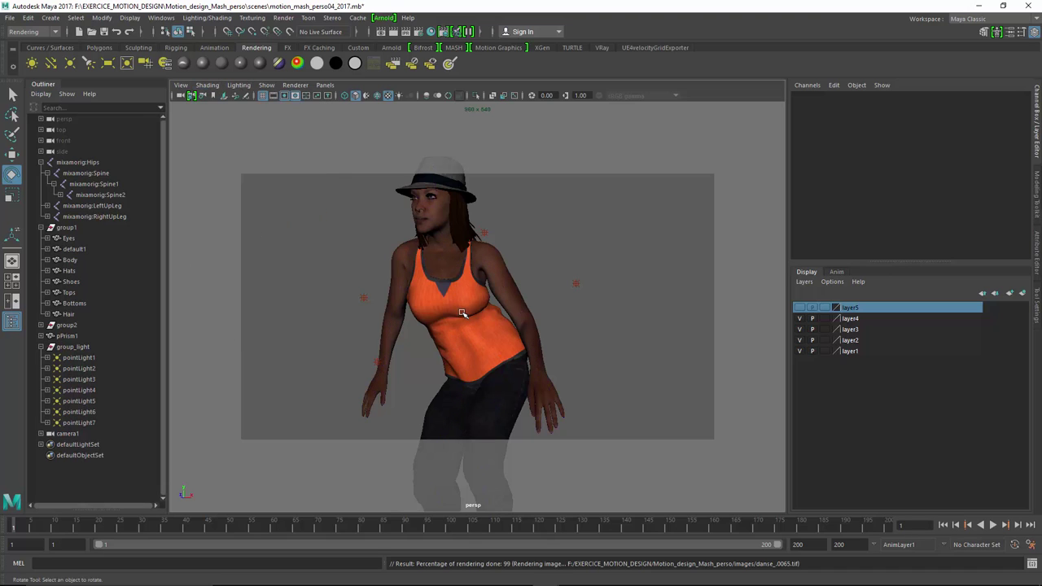
click(485, 357)
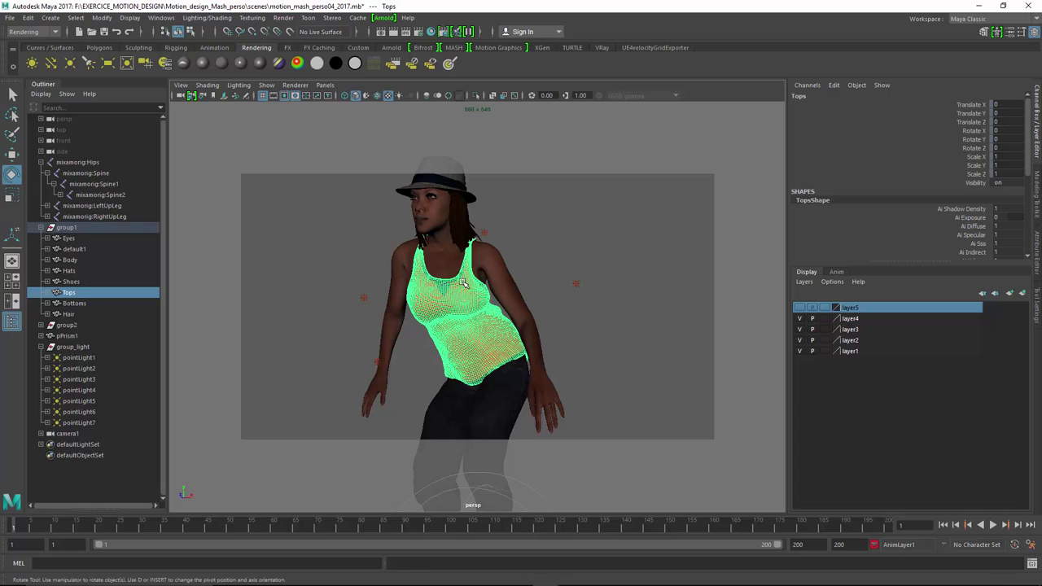
click(507, 405)
click(515, 298)
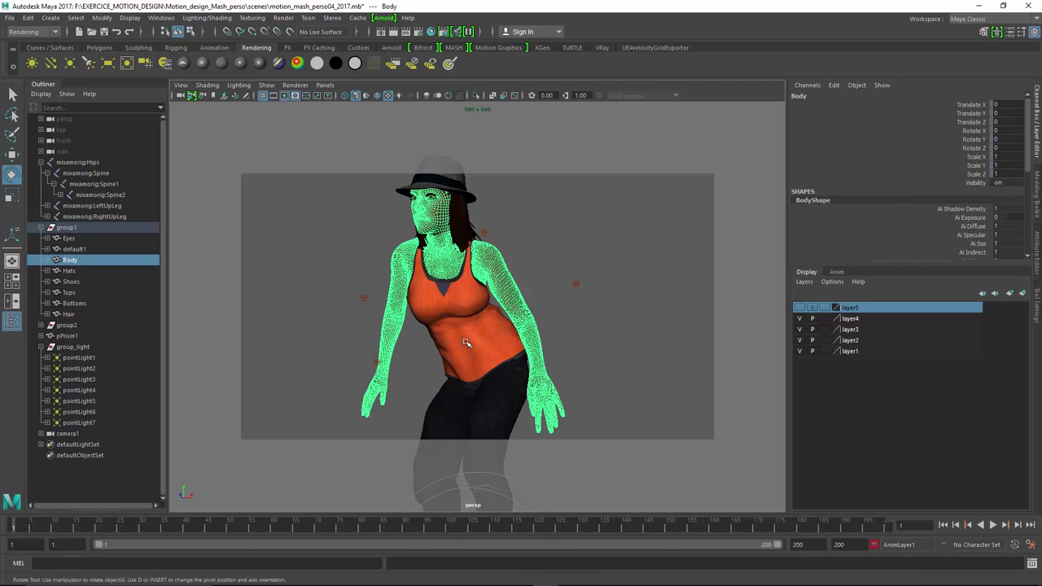
click(488, 363)
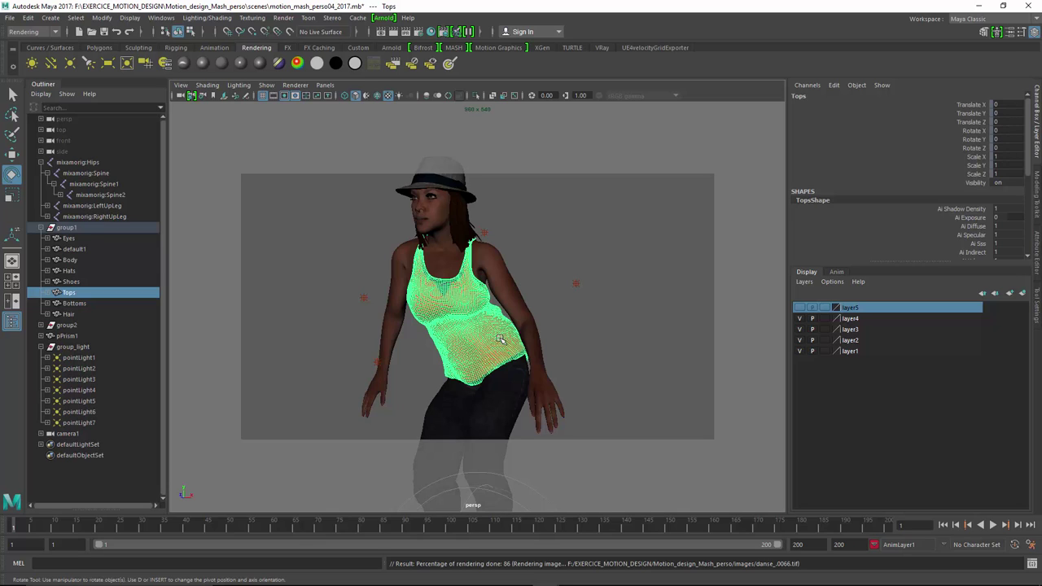
key(alt)
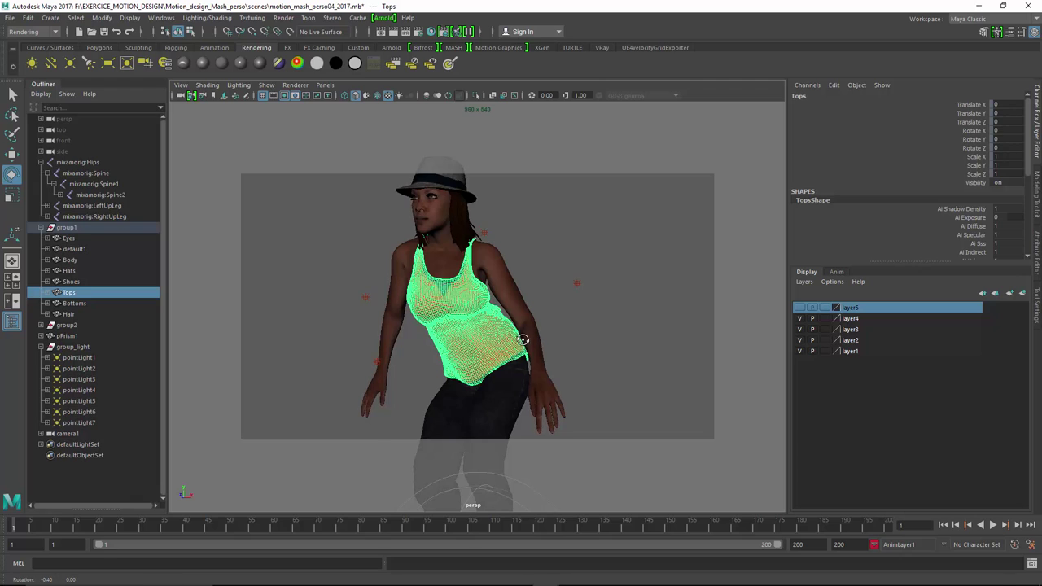
alt+drag(524, 340, 521, 342)
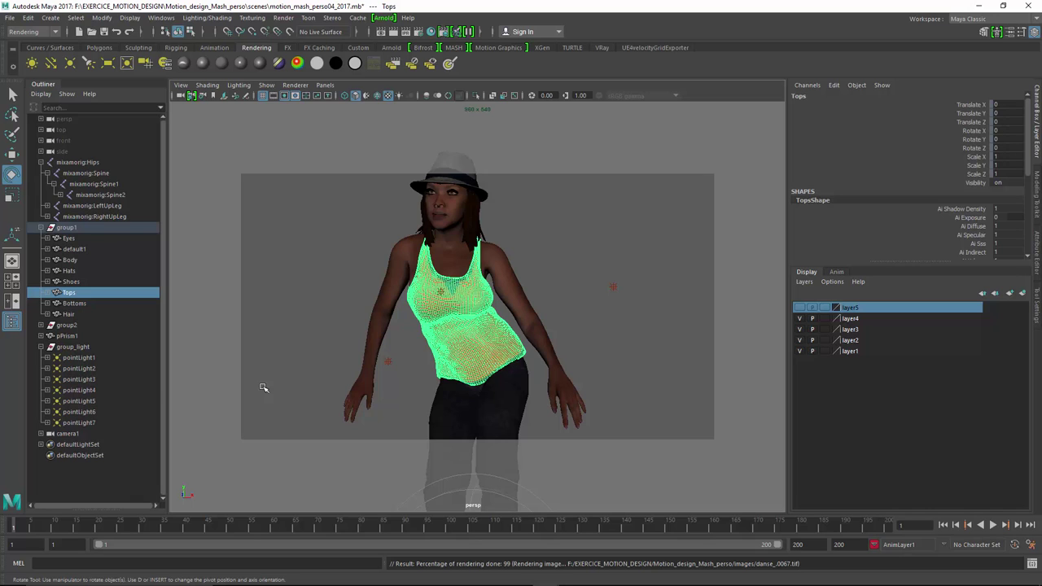
alt+drag(275, 394, 104, 368)
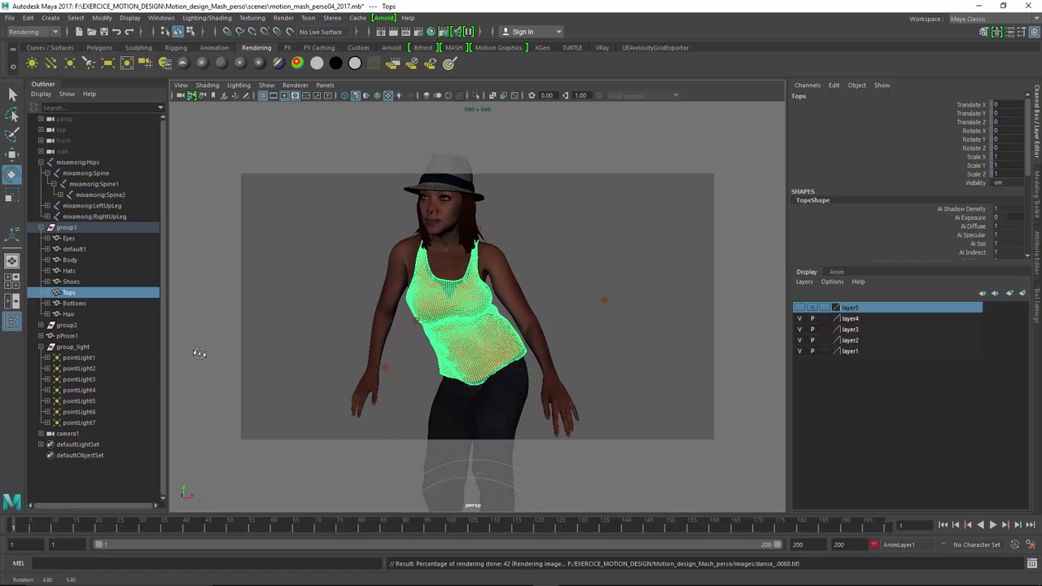
Switch the menu set from Rendering to Animation and open the MASH menu.
click(53, 35)
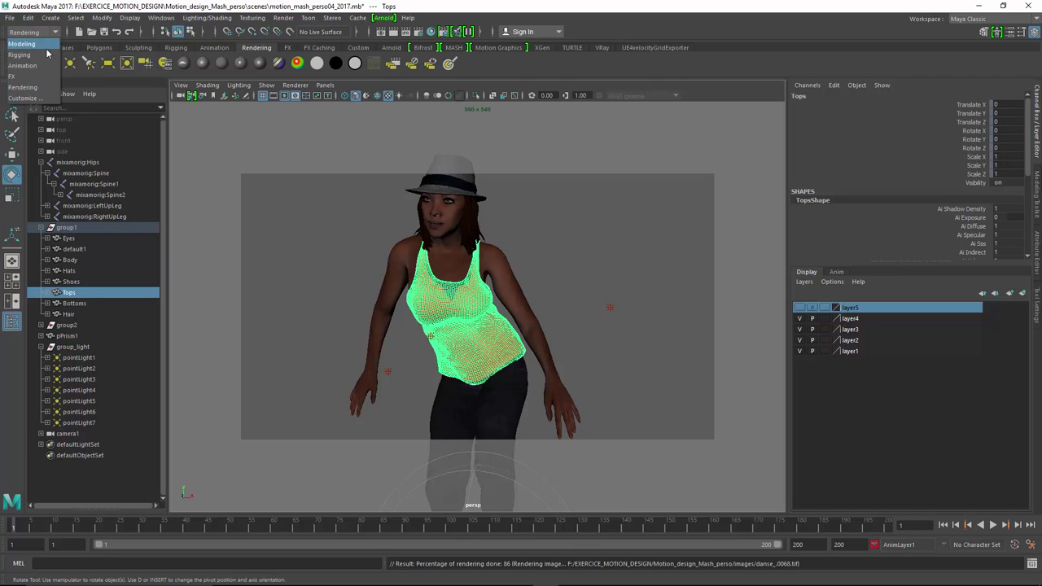
click(31, 66)
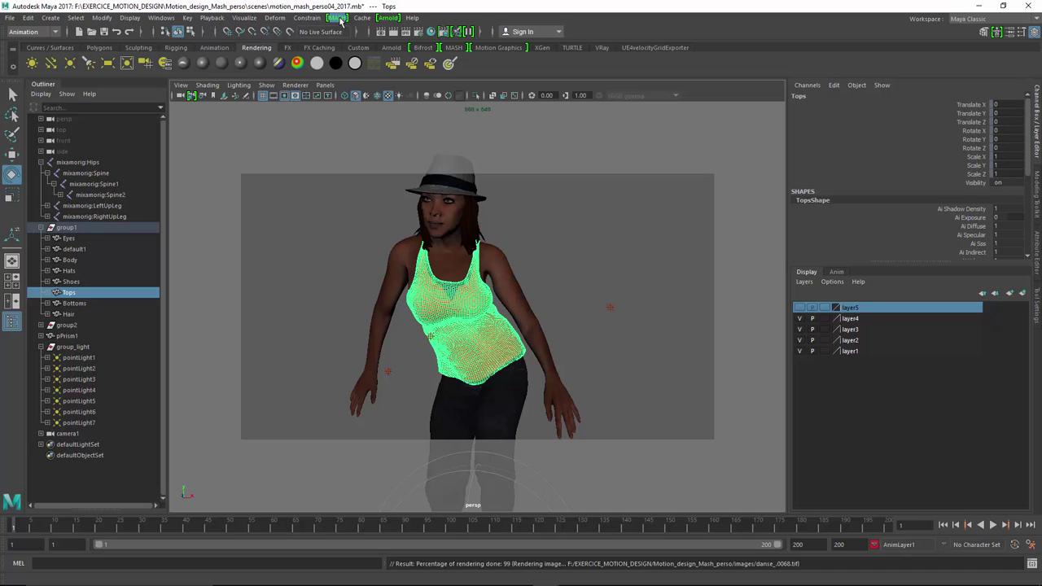
click(340, 18)
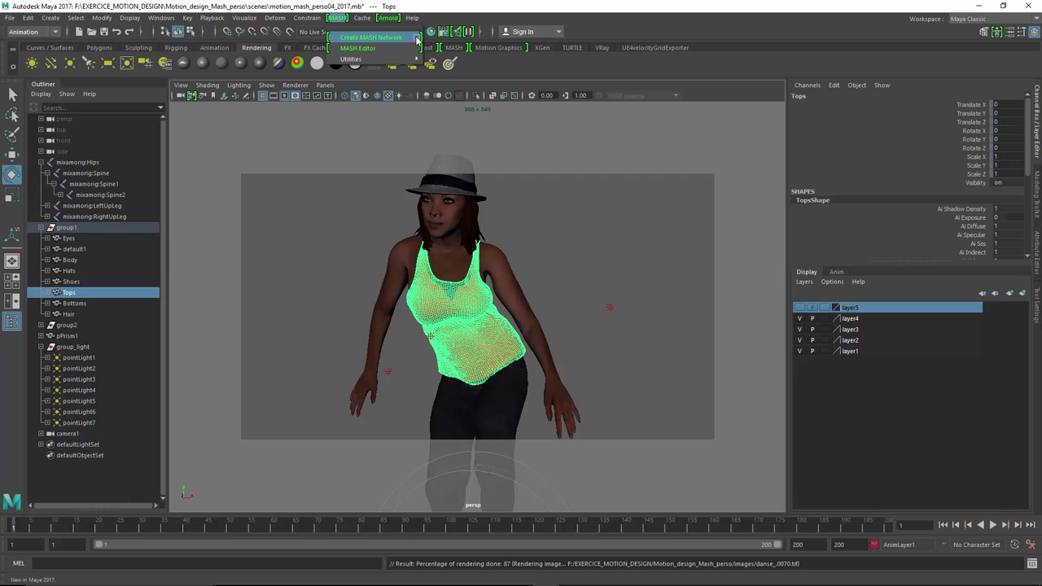
Open the Create MASH Network options, move the window aside, then close it.
click(416, 39)
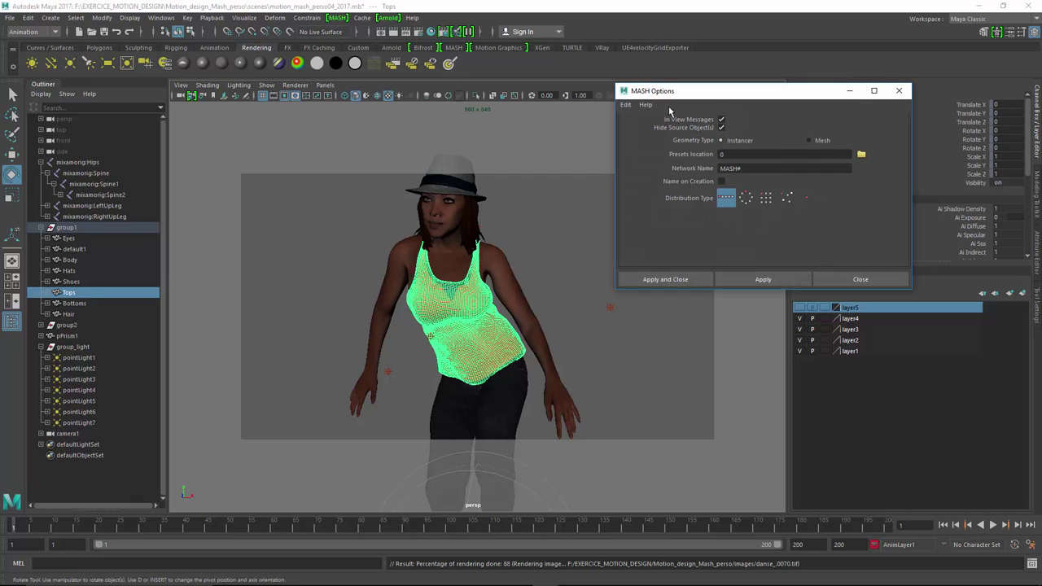
drag(664, 95, 609, 87)
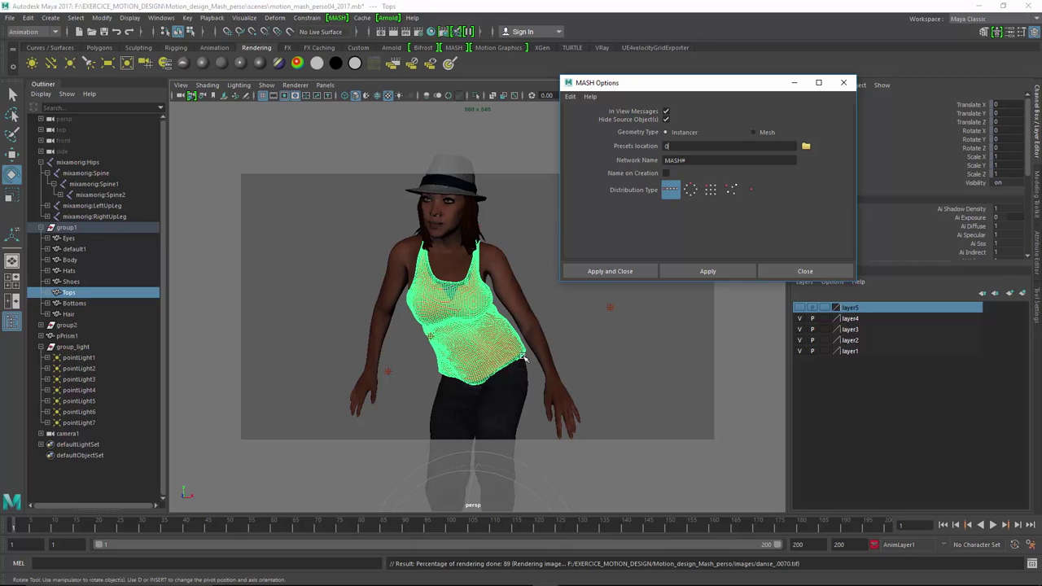
click(803, 276)
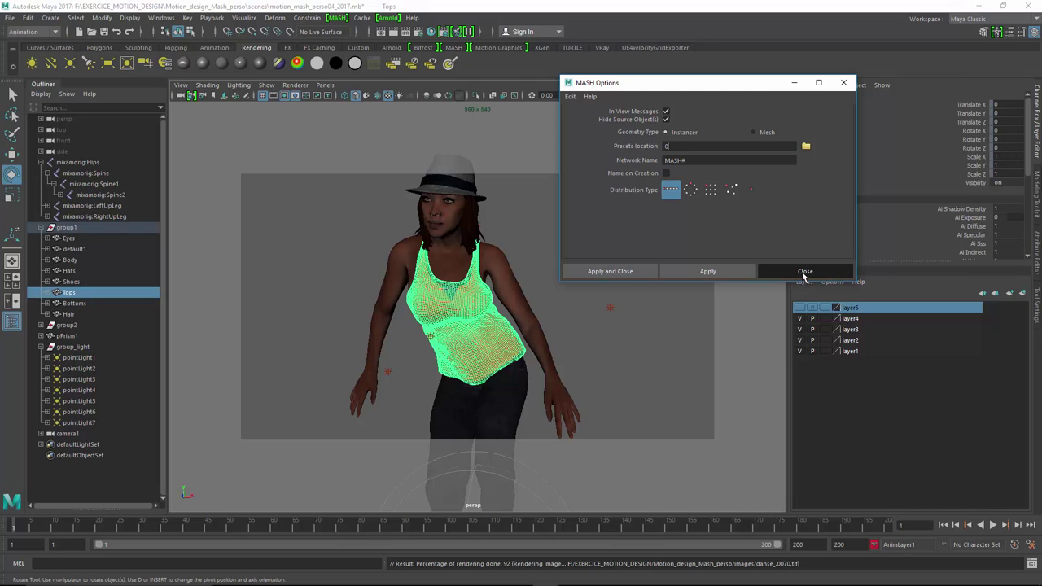
click(804, 271)
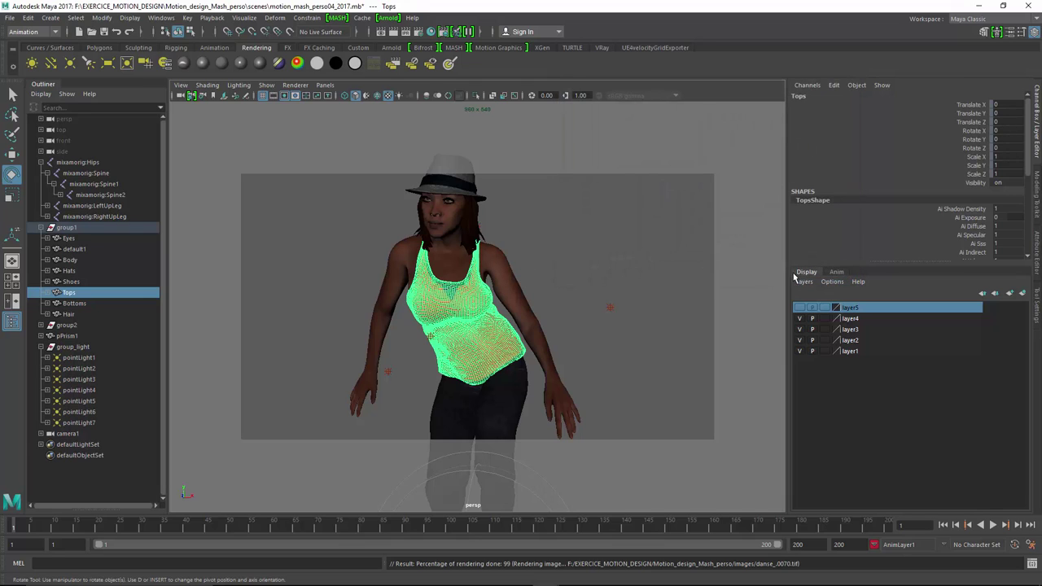
Select pPrism1 and reframe the view around the character, undoing an accidental rotation.
click(68, 337)
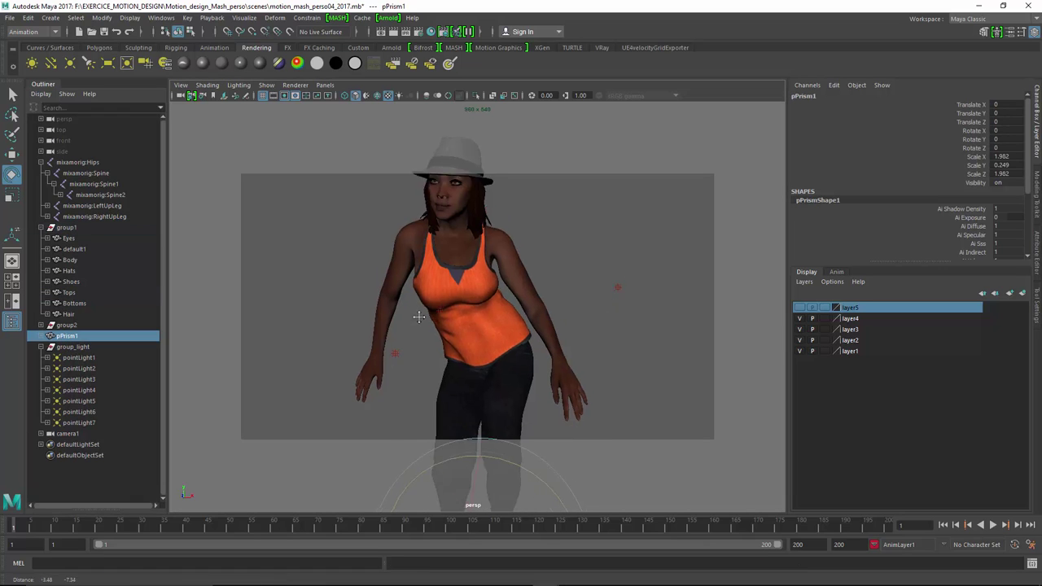
alt+right_drag(420, 317, 429, 214)
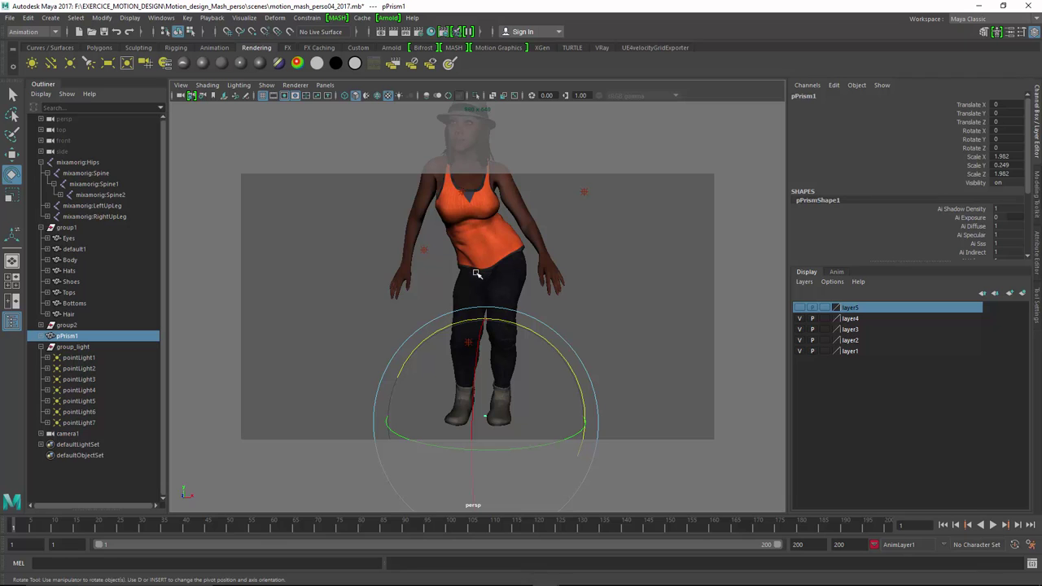
drag(483, 297, 483, 312)
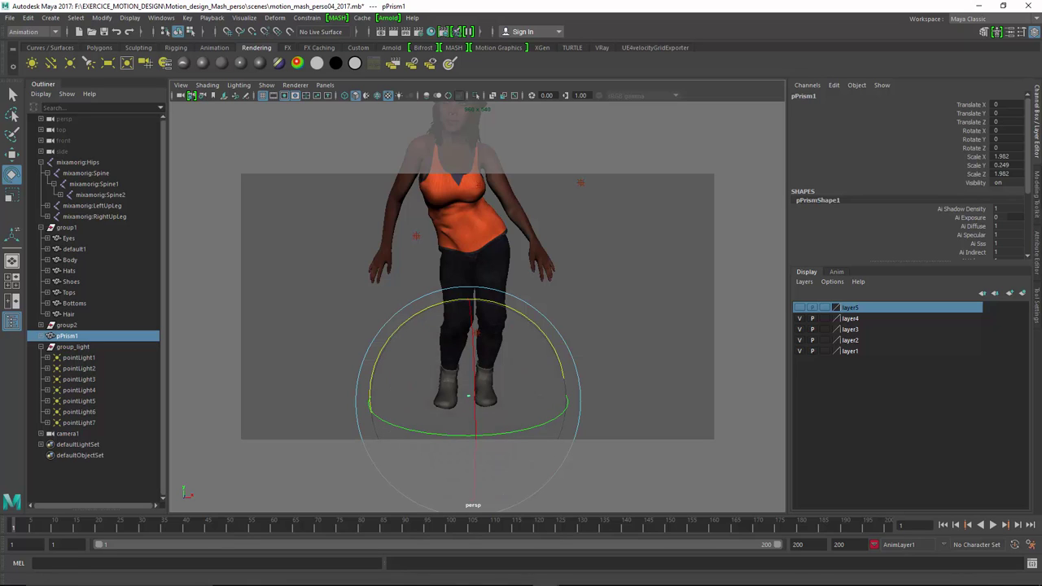
alt+middle_drag(469, 397, 486, 398)
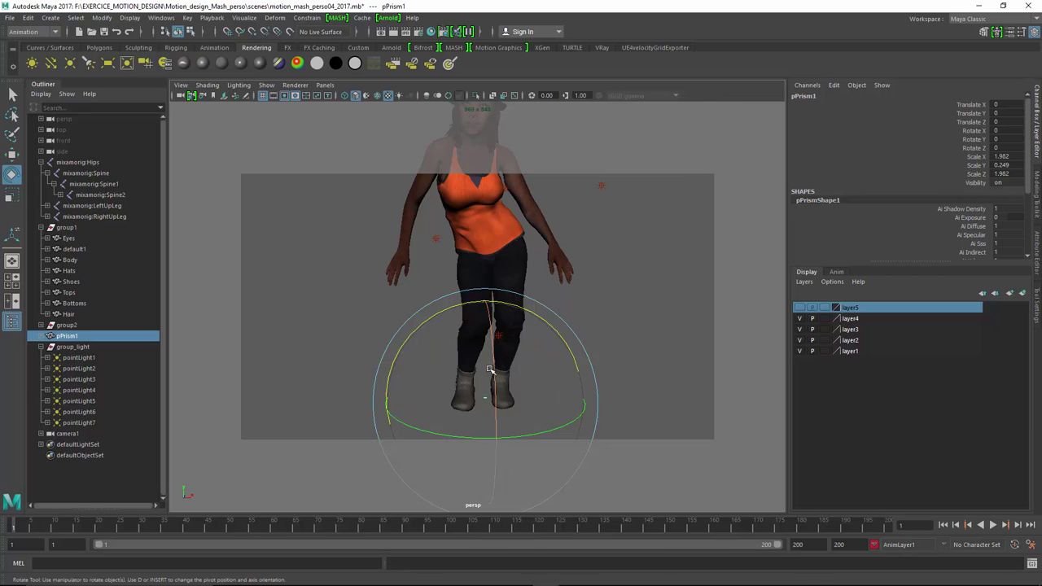
drag(530, 426, 434, 417)
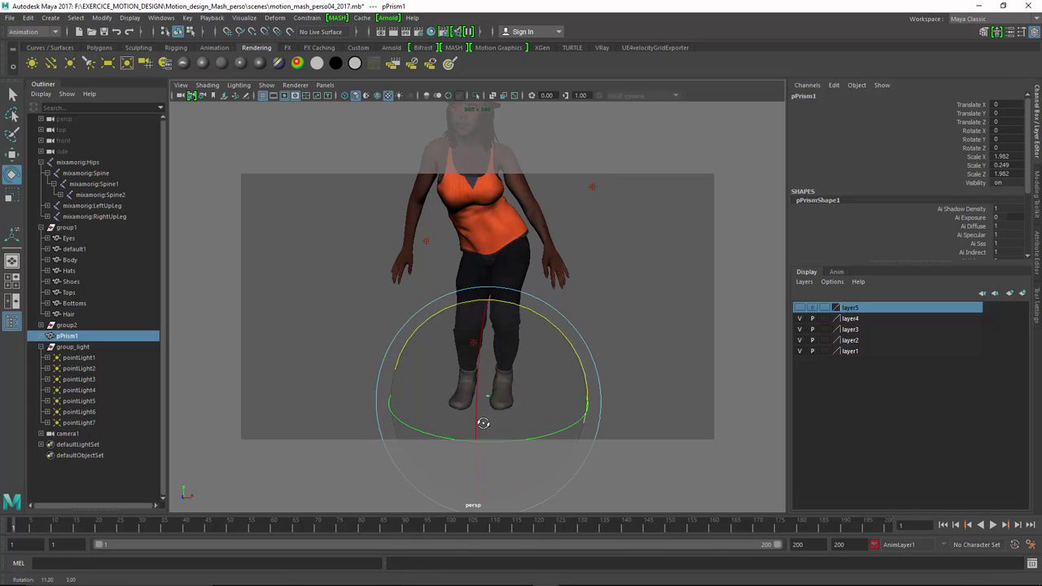
key(ctrl+z)
key(w)
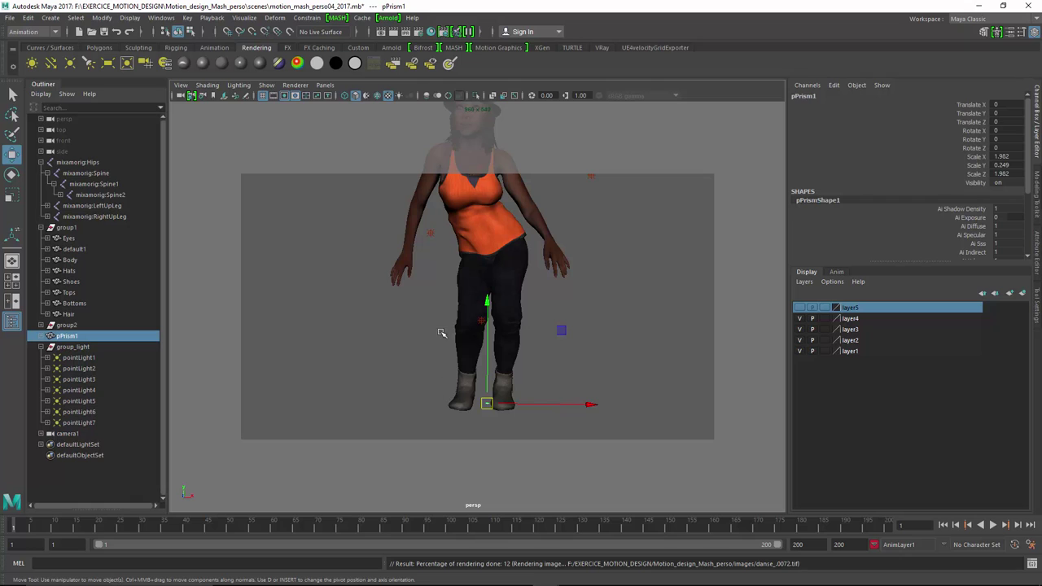
alt+drag(455, 161, 498, 286)
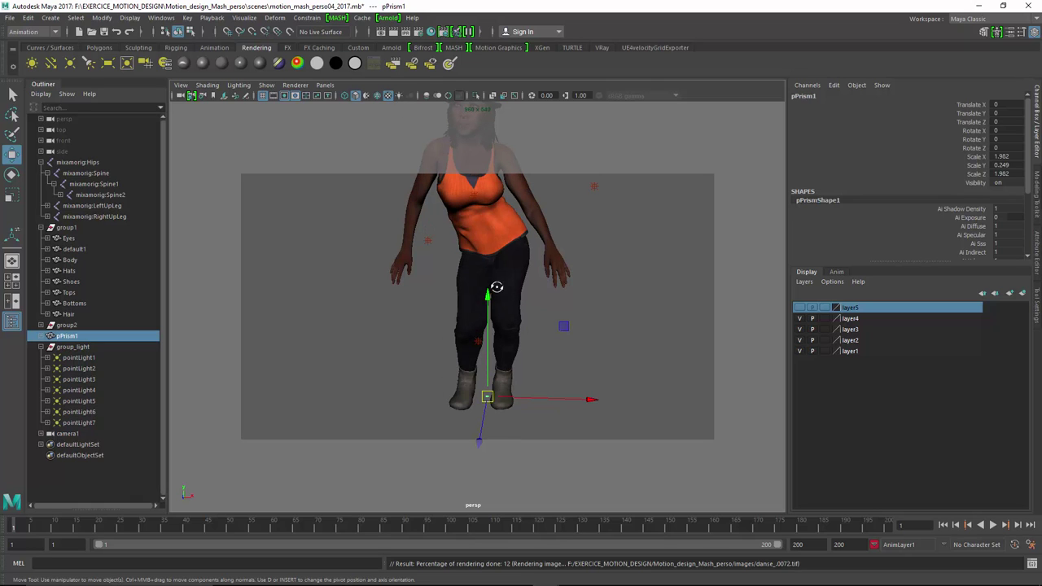
Create a MASH network from pPrism1 with Hide Source Object(s) unchecked, producing MASH3.
click(342, 20)
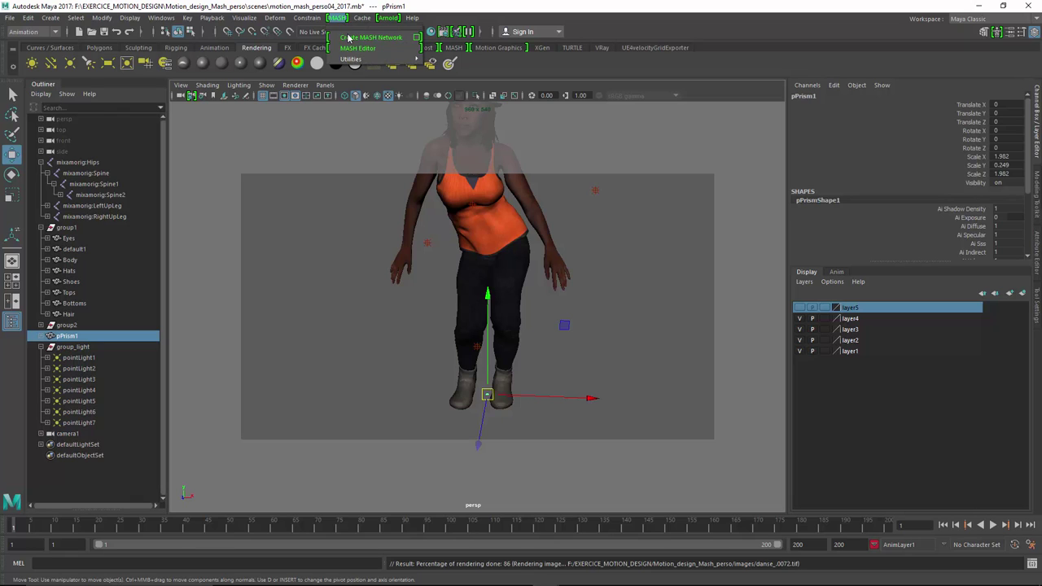
click(418, 38)
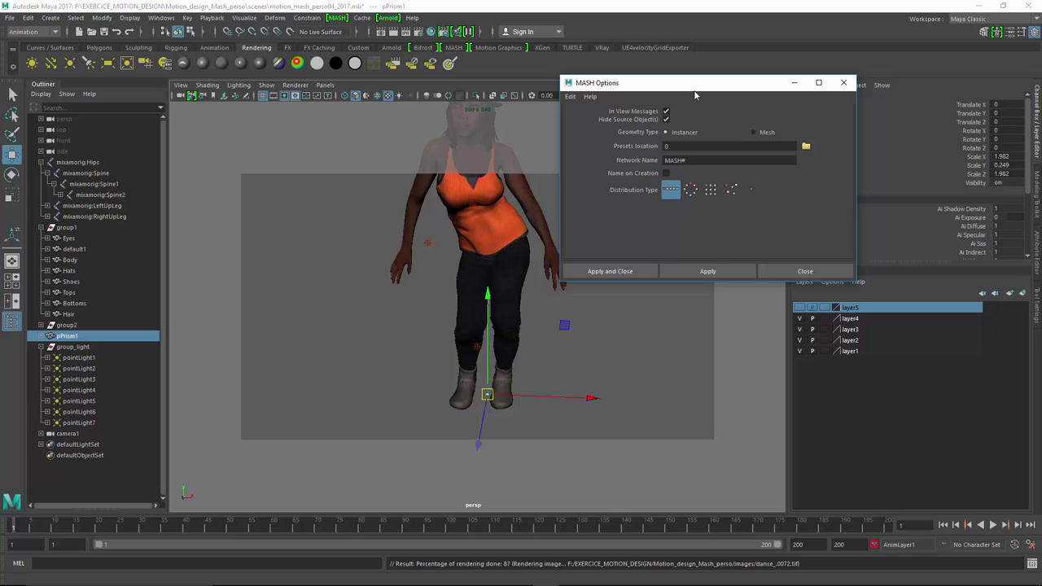
drag(694, 86, 722, 102)
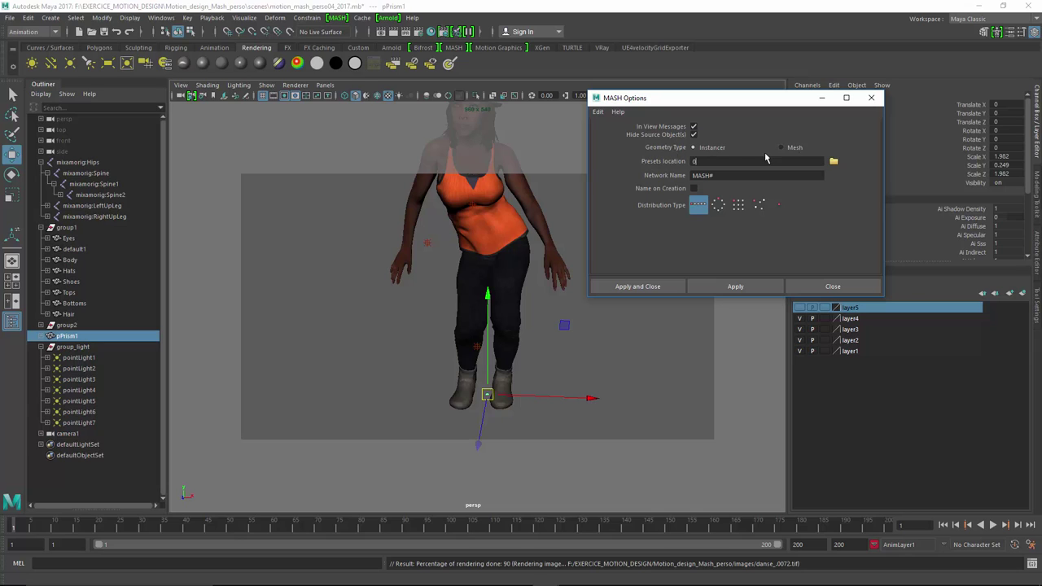
click(693, 135)
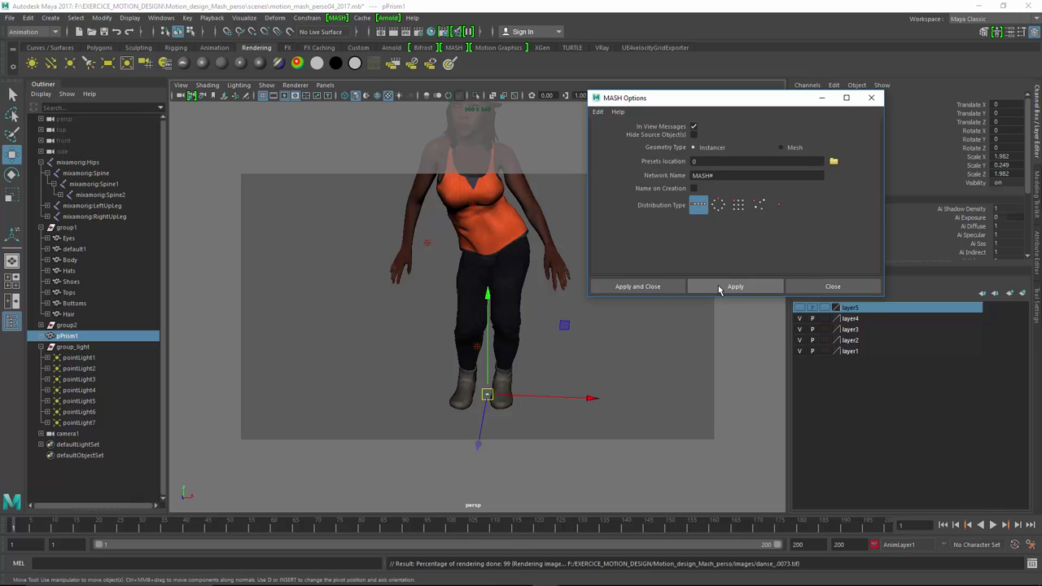
click(720, 287)
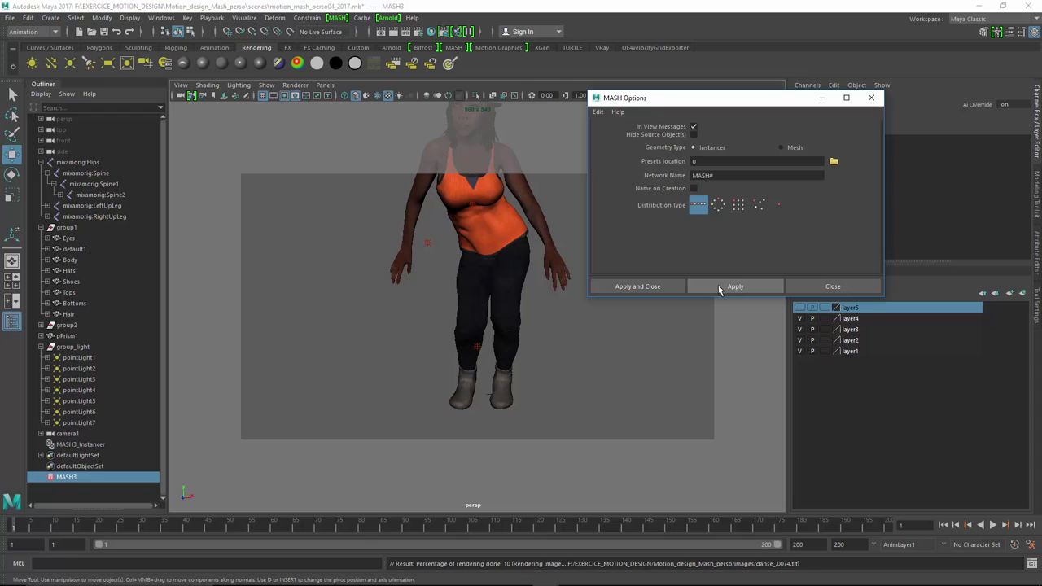
Close the MASH Options window, select pPrism1 again, and zoom the viewport.
click(816, 287)
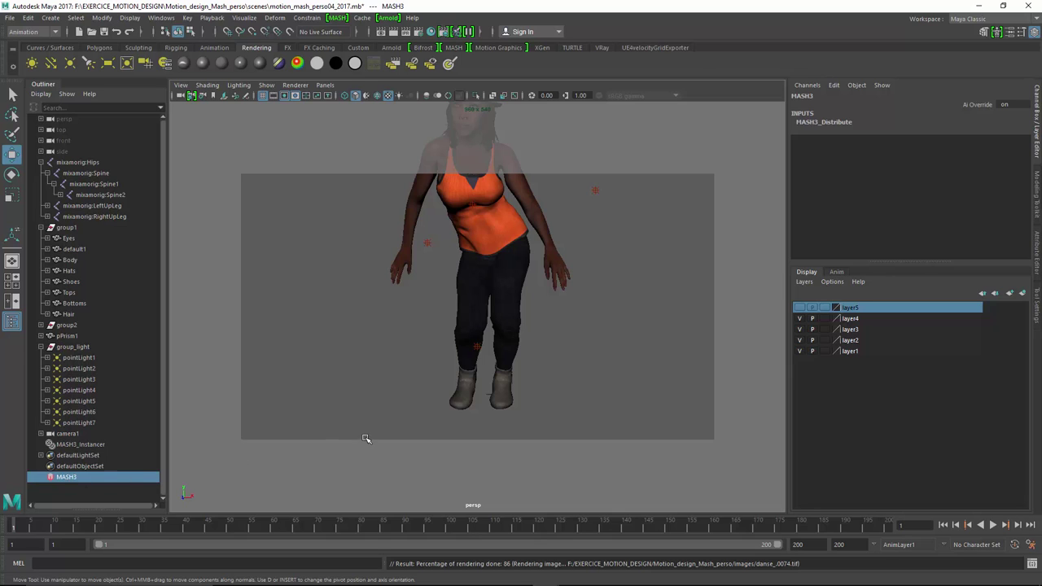
click(487, 394)
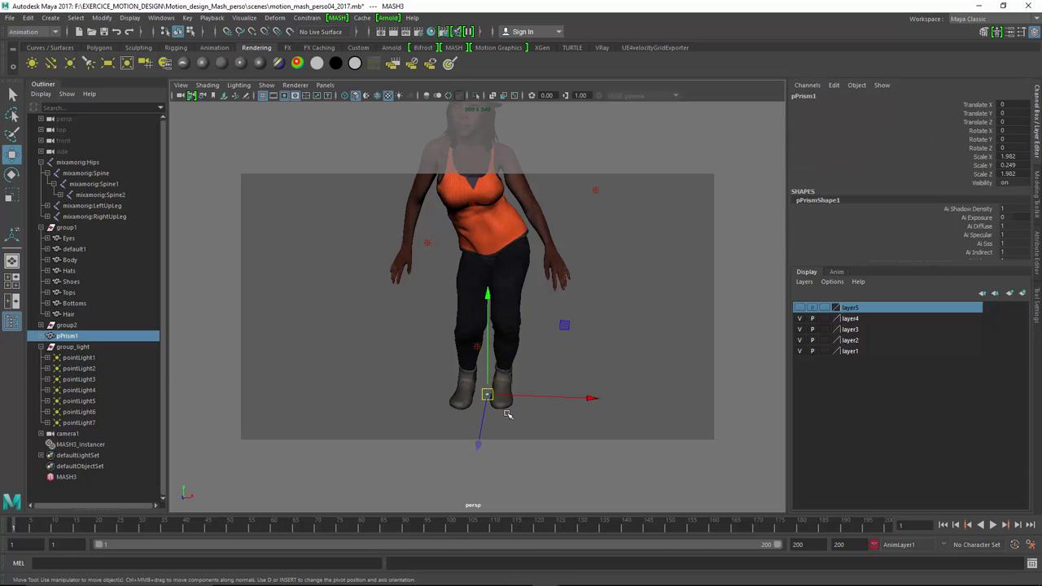
scroll(506, 408, up, 2)
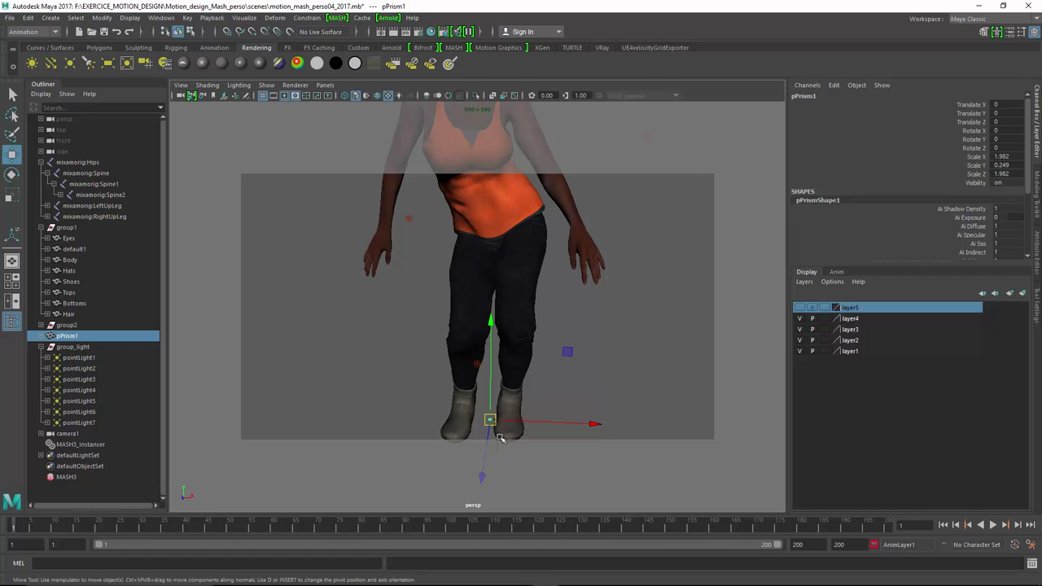
Frame and orbit around pPrism1, switch to the Rendering menu set, then zoom back to the character.
key(f)
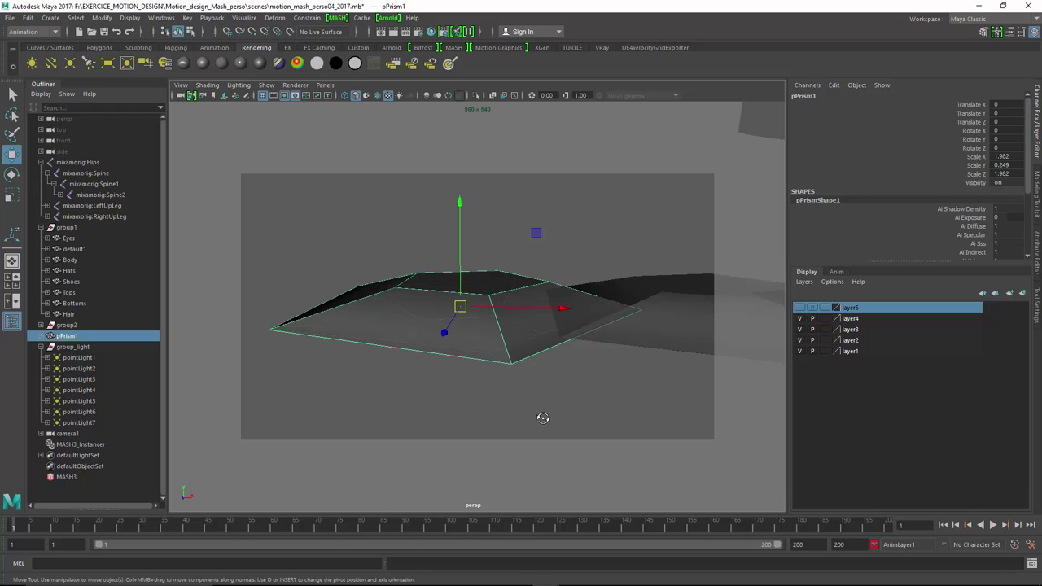
alt+drag(679, 342, 778, 332)
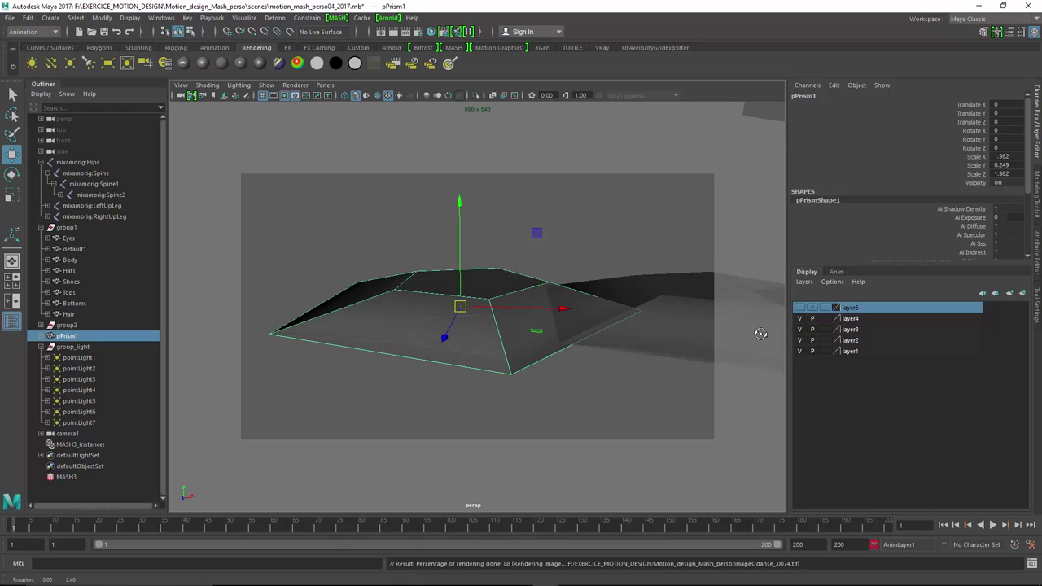
alt+drag(652, 372, 599, 392)
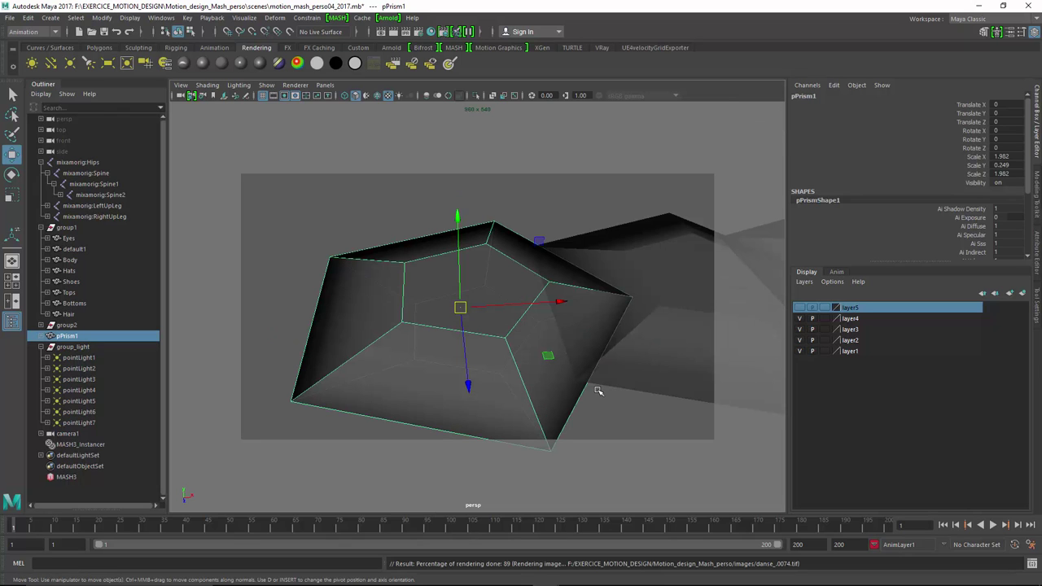
key(F6)
mouse_move(598, 391)
alt+mouse_down()
mouse_move(548, 302)
mouse_move(502, 346)
mouse_move(472, 326)
mouse_move(489, 268)
mouse_move(465, 251)
mouse_move(449, 285)
alt+mouse_up()
mouse_move(565, 323)
alt+mouse_down()
mouse_move(576, 359)
mouse_move(511, 314)
alt+mouse_up()
key(f)
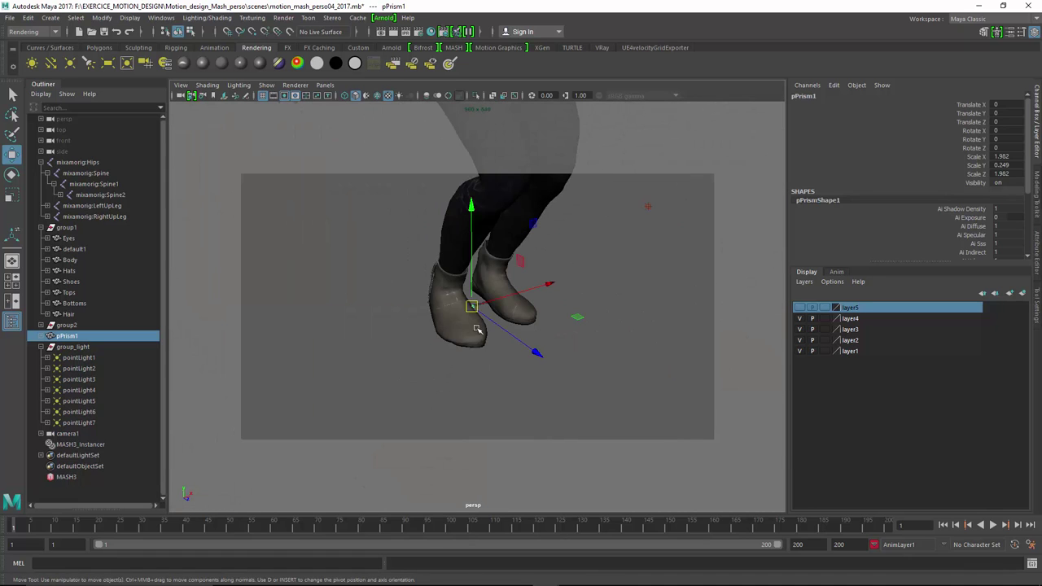
mouse_move(500, 352)
alt+mouse_down()
mouse_move(485, 366)
mouse_move(512, 376)
mouse_move(499, 373)
alt+mouse_up()
scroll(485, 371, down, 3)
scroll(485, 370, down, 2)
scroll(485, 372, up, 3)
Open MASH3's Attribute Editor and set MASH3_Distribute's Distribution Type to Mesh.
scroll(520, 375, up, 2)
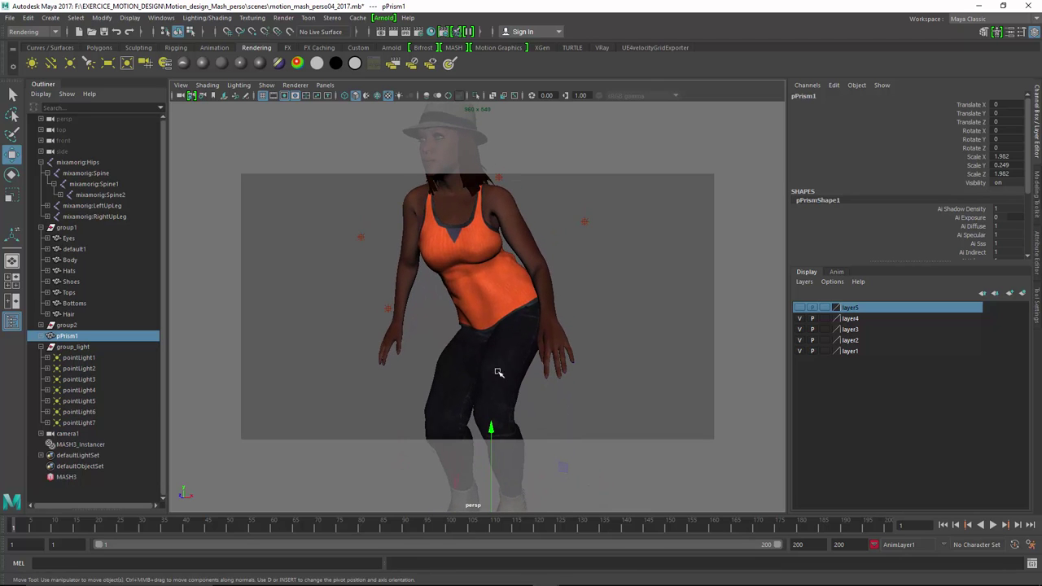
click(64, 478)
key(ctrl+a)
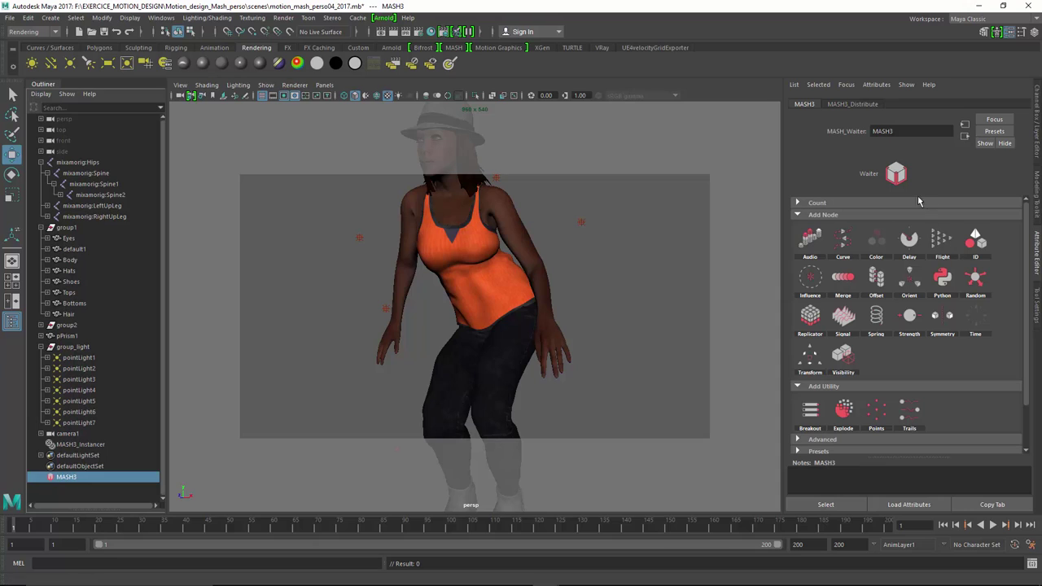
click(855, 109)
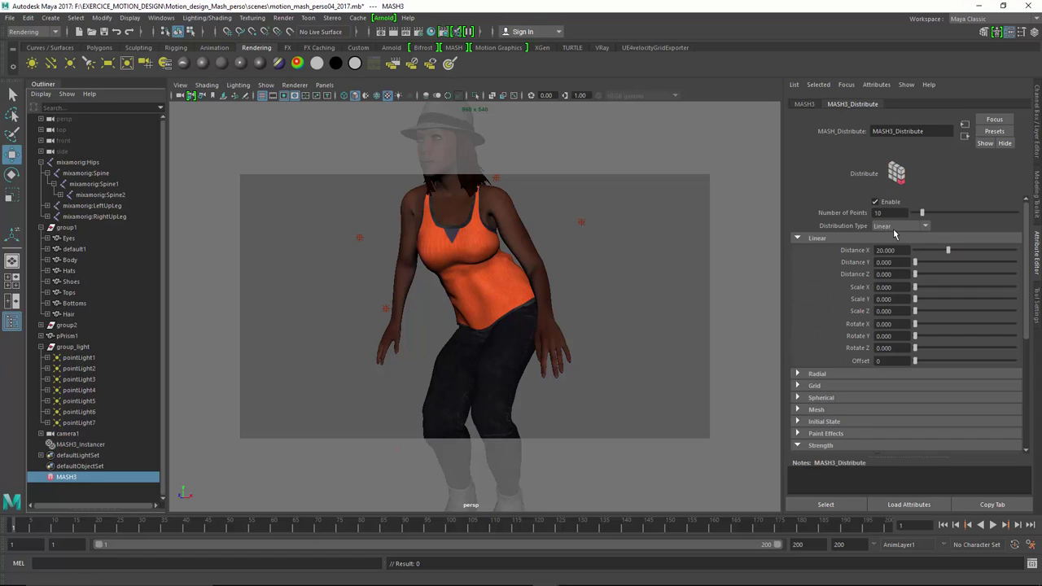
click(893, 228)
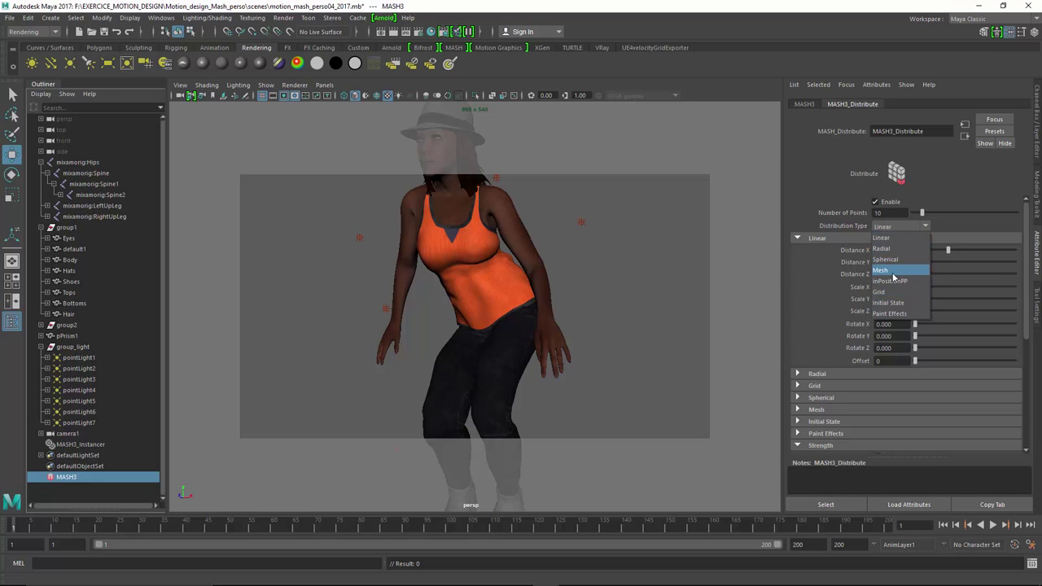
click(893, 277)
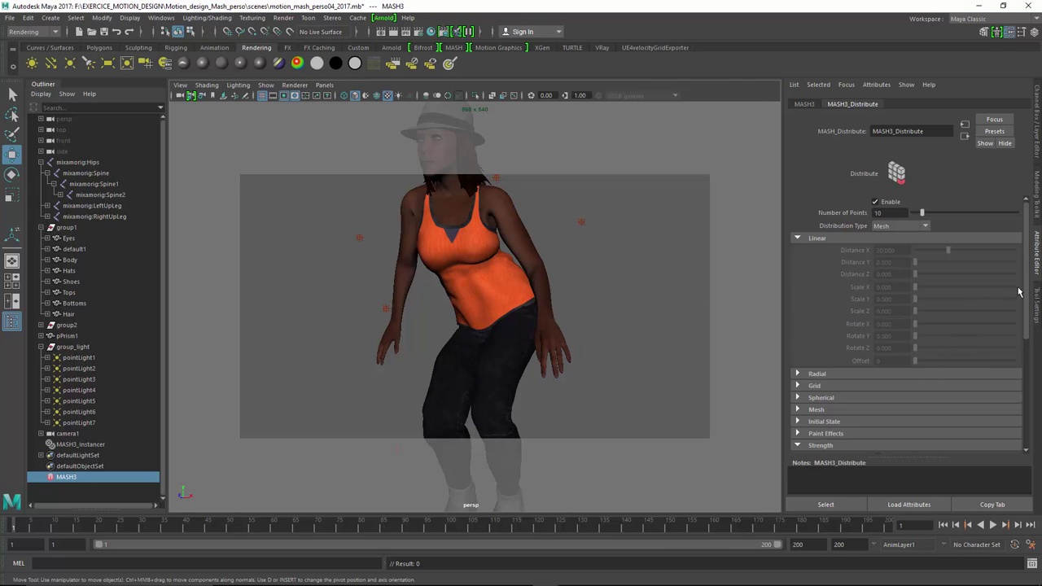
Collapse the Strength section and expand the Mesh distribution settings.
drag(1027, 299, 1035, 401)
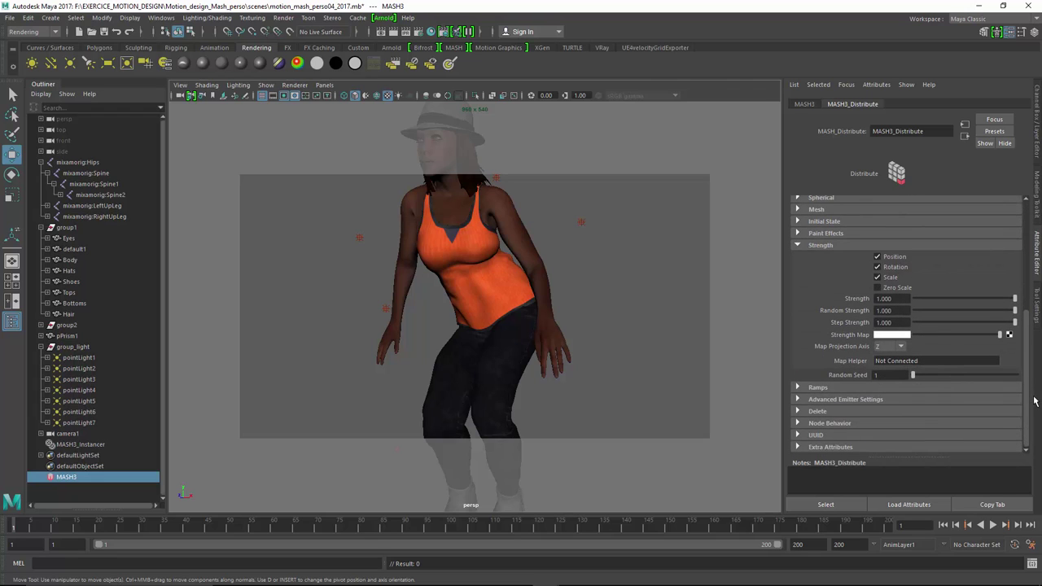
click(823, 245)
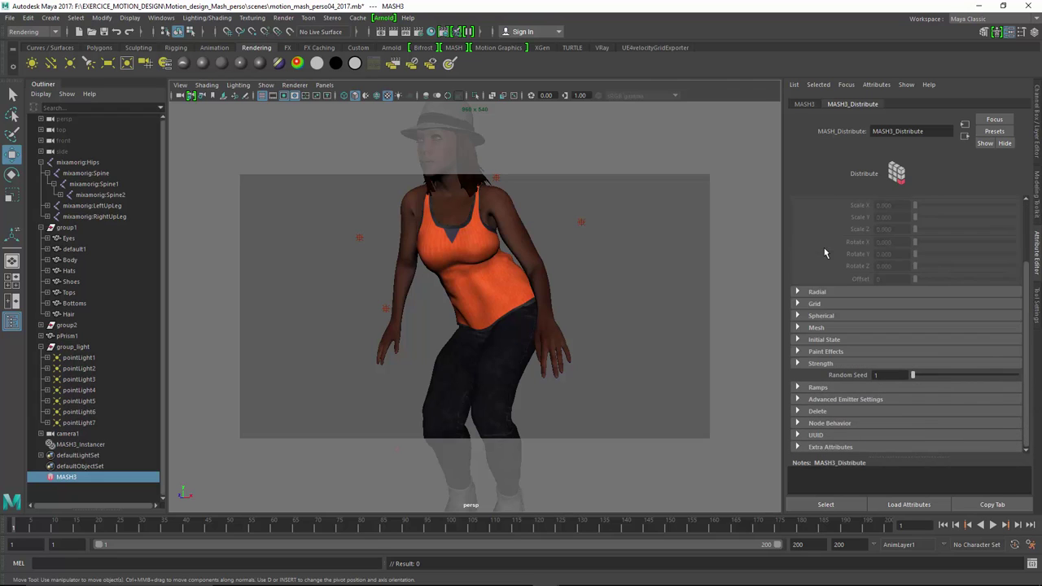
click(812, 329)
scroll(854, 343, down, 2)
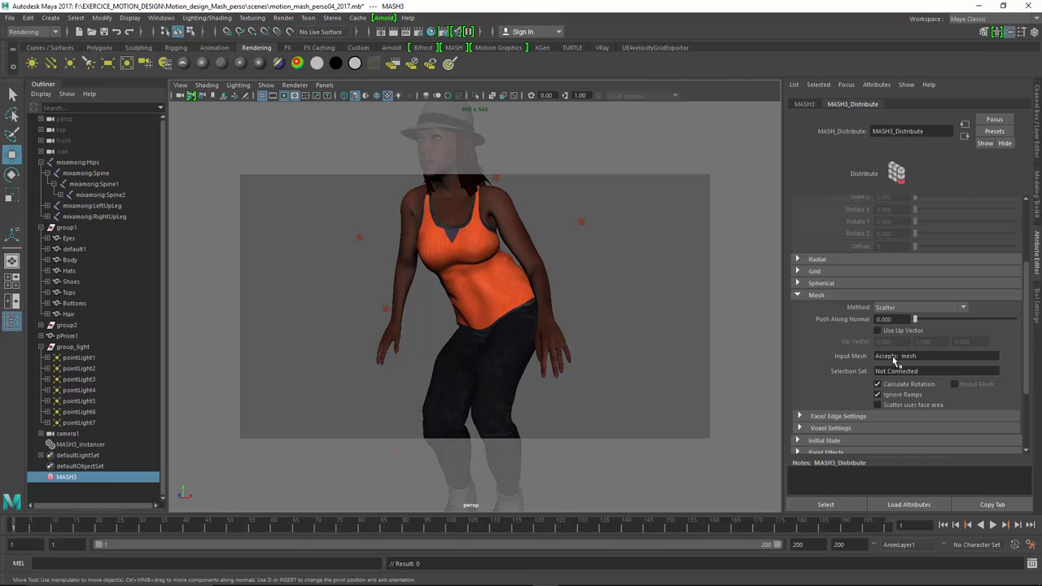
Connect the Tops mesh as MASH3_Distribute's Input Mesh.
right_click(893, 360)
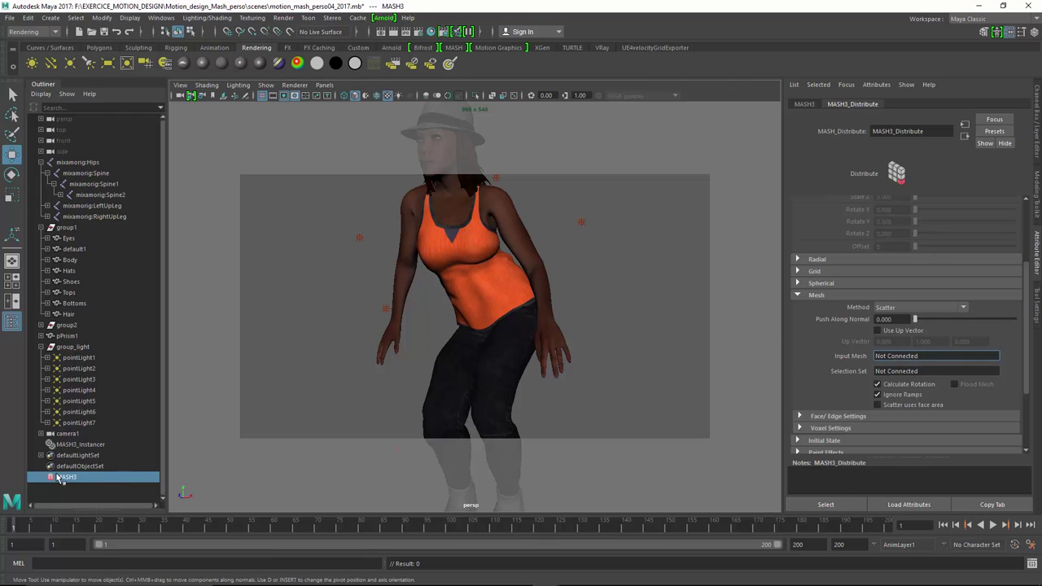
click(497, 309)
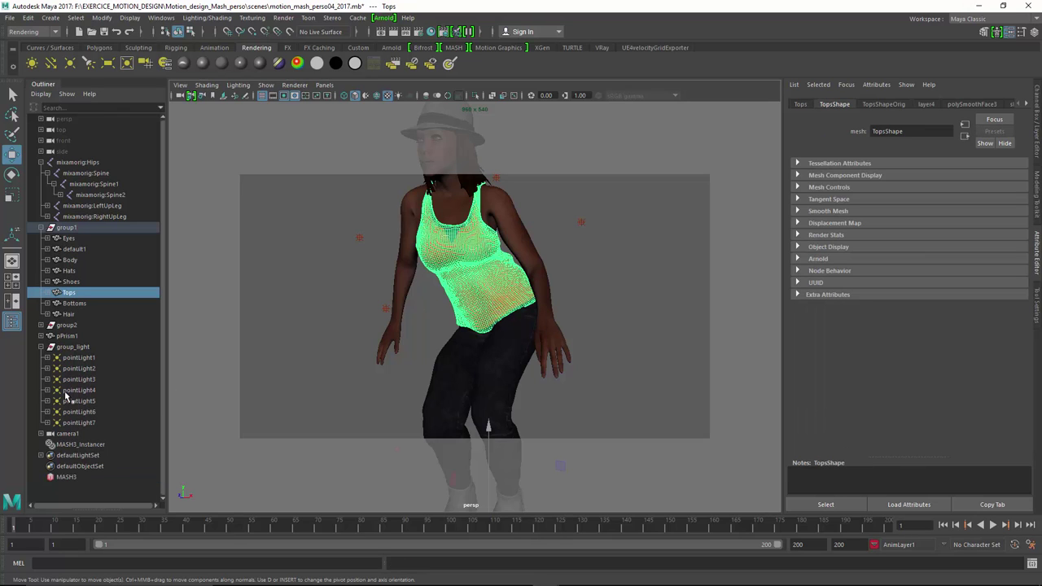
click(67, 477)
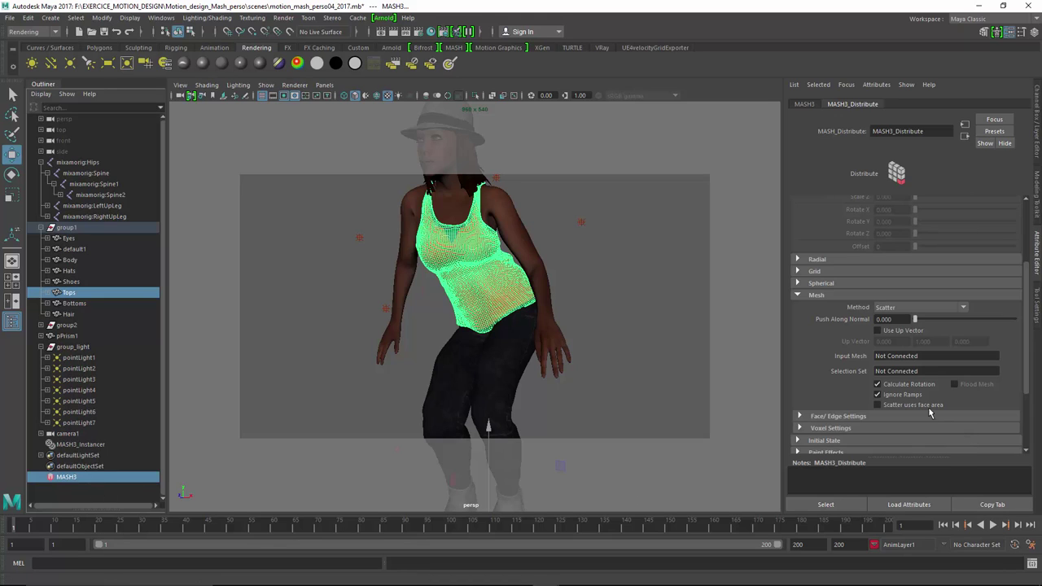
right_click(916, 361)
click(936, 365)
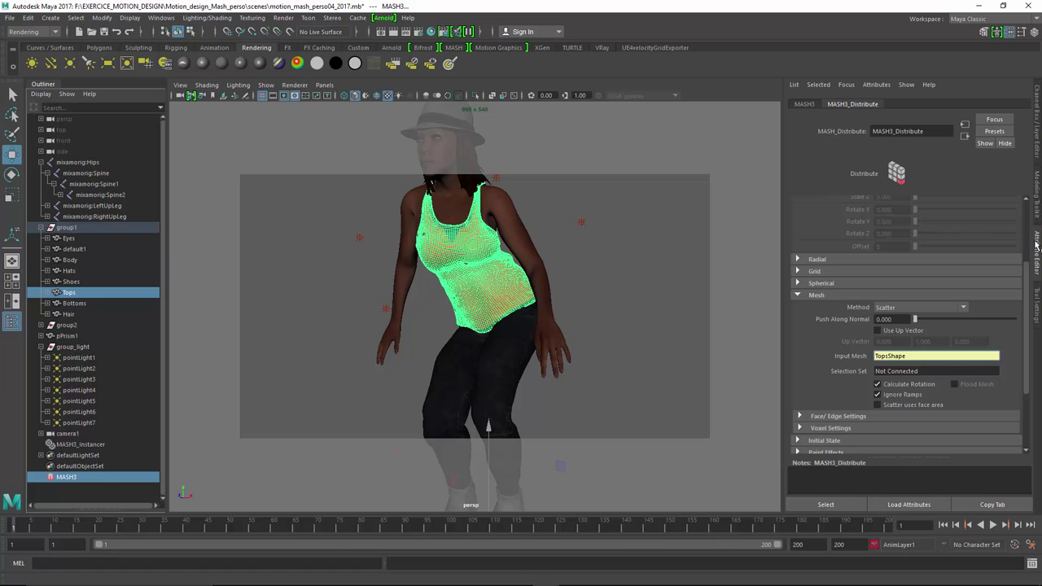
Toggle between the Modeling Toolkit and the Channel Box/Layer Editor panels.
click(1037, 196)
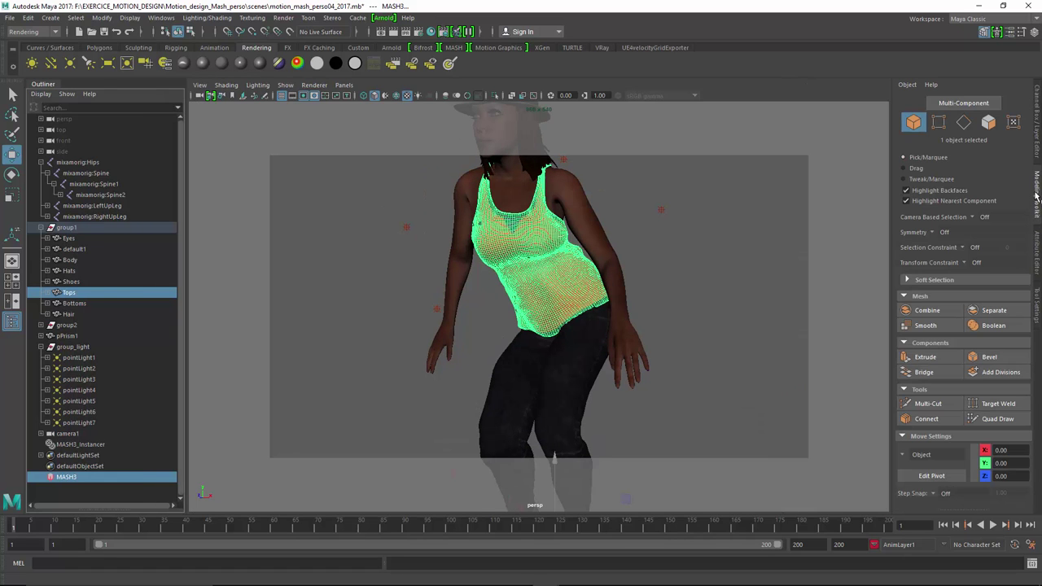
click(1037, 196)
click(1036, 196)
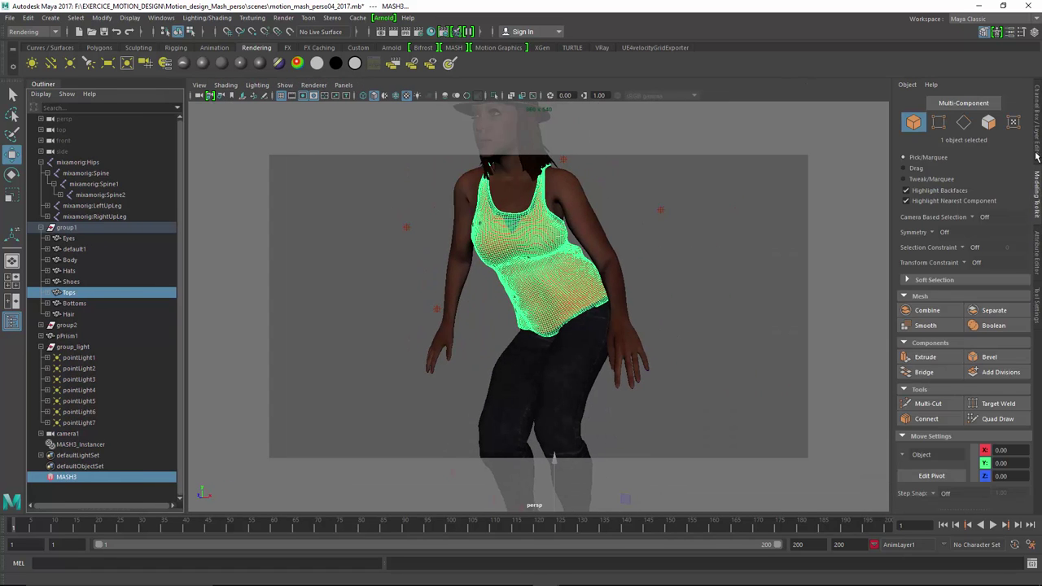
click(1034, 163)
Hide layer4 and zoom in on the character's torso.
click(800, 318)
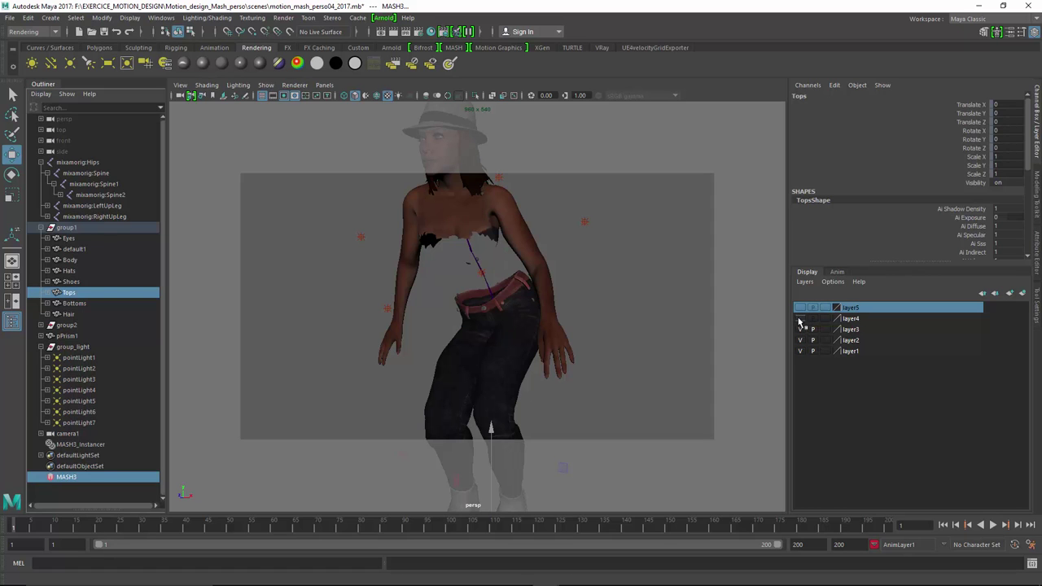
mouse_move(509, 308)
alt+mouse_down()
mouse_move(475, 320)
mouse_move(544, 293)
alt+mouse_up()
scroll(544, 293, up, 3)
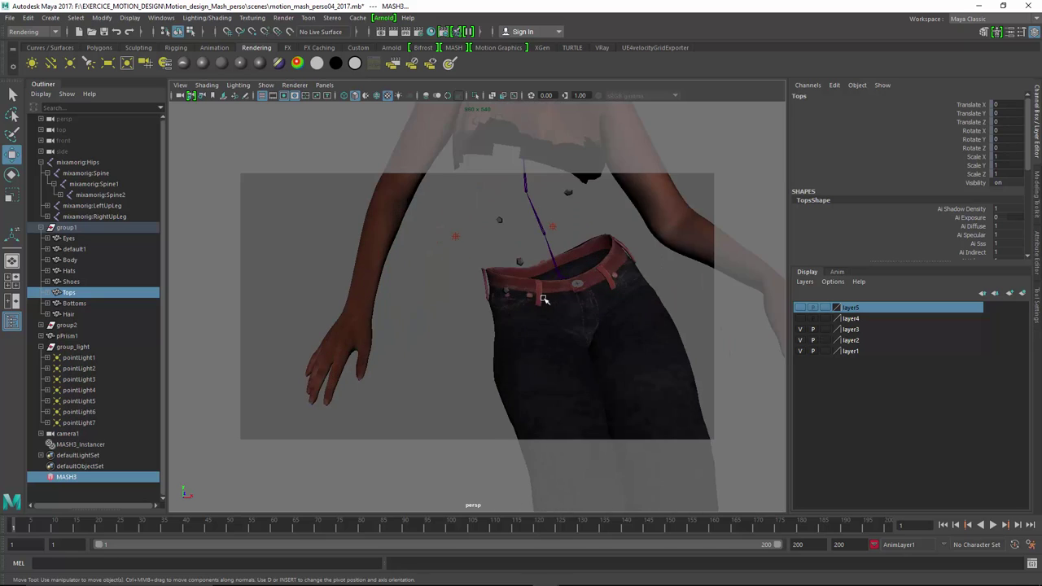
scroll(528, 369, up, 3)
scroll(528, 369, up, 2)
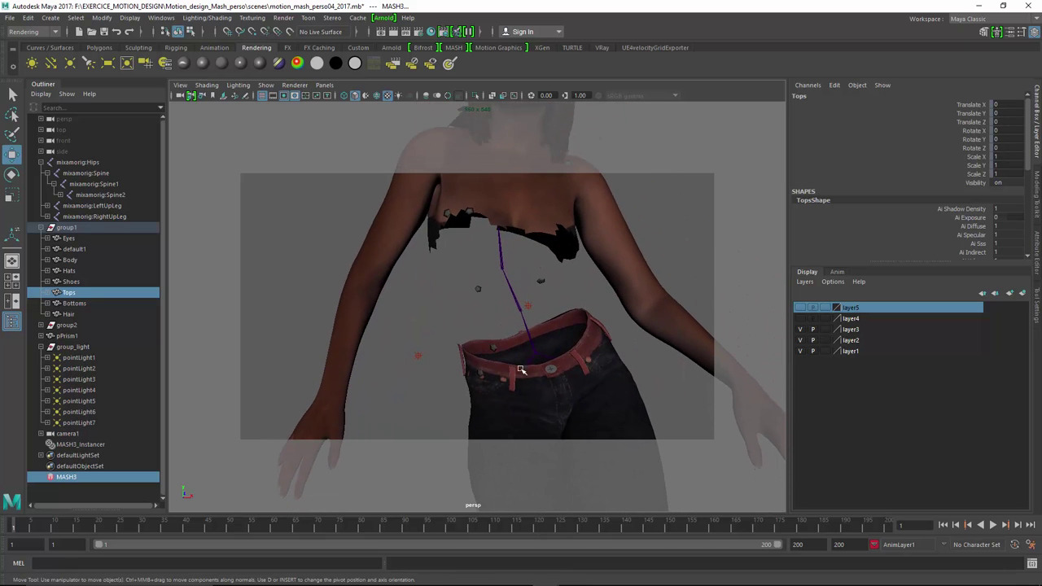
Select MASH3 and MASH3_Instancer and frame the character to view the scattered prisms.
click(480, 290)
click(64, 478)
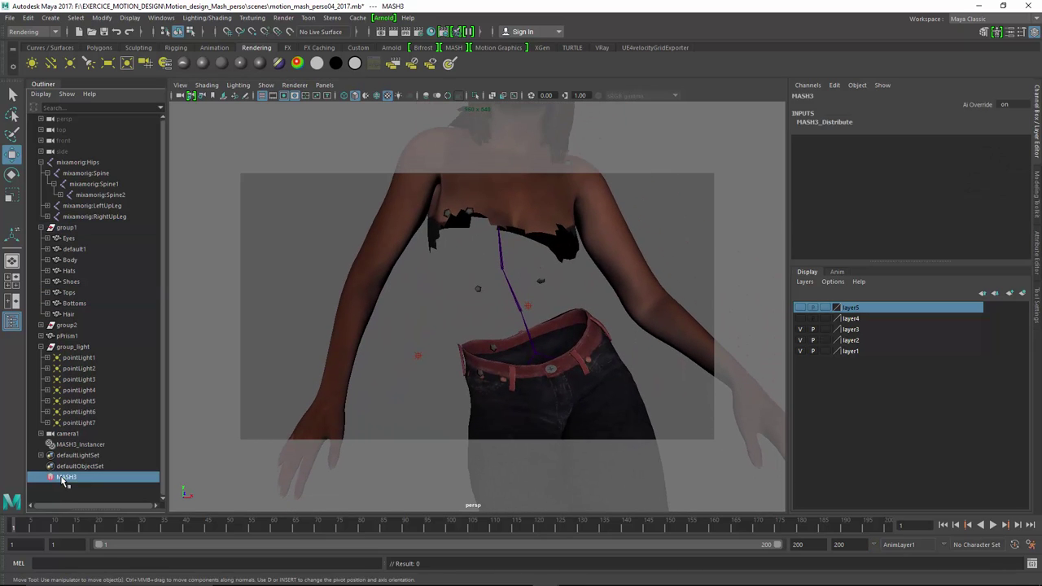
click(80, 444)
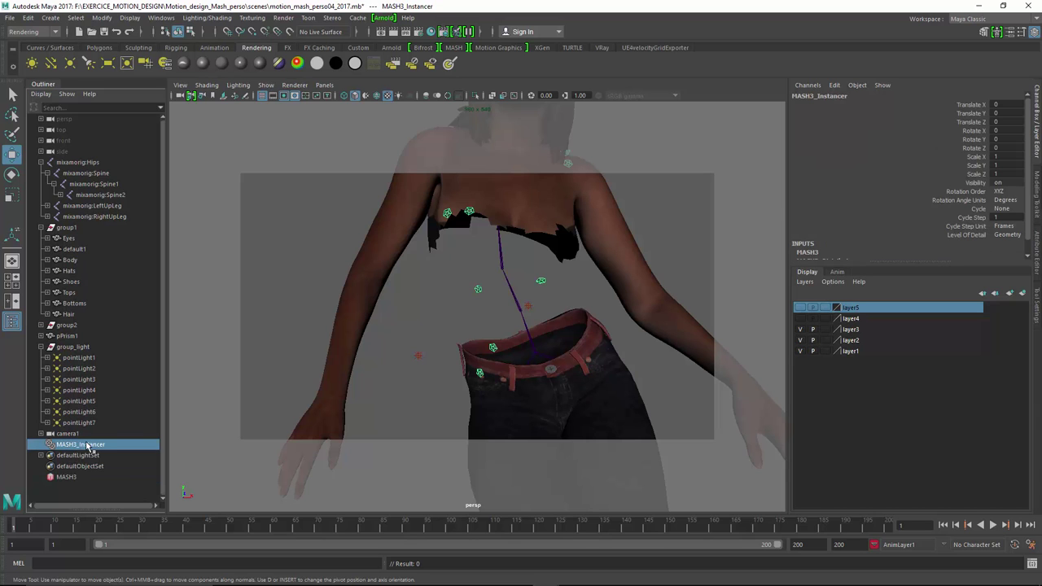
key(f)
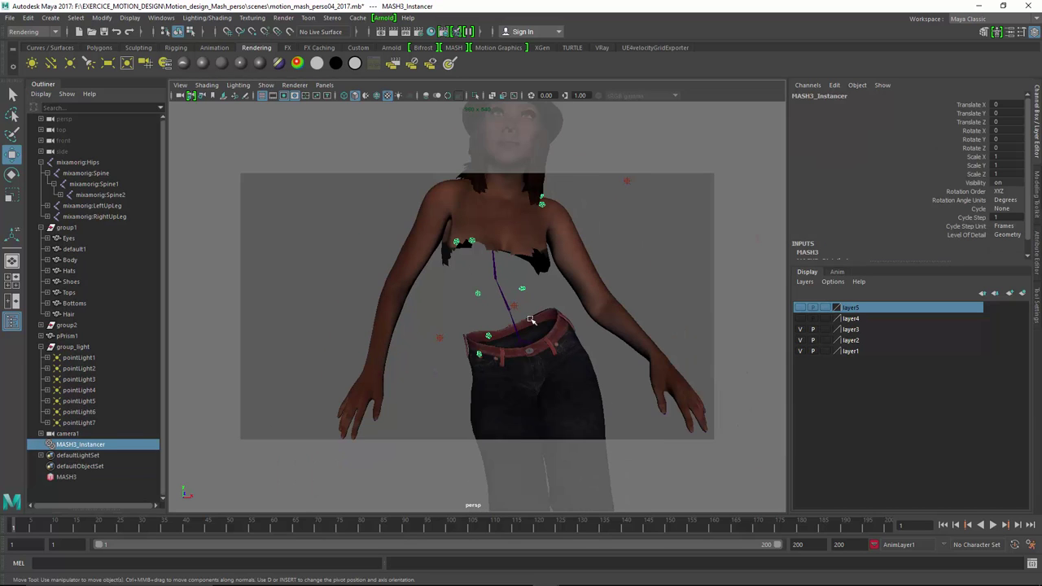
alt+drag(531, 320, 519, 336)
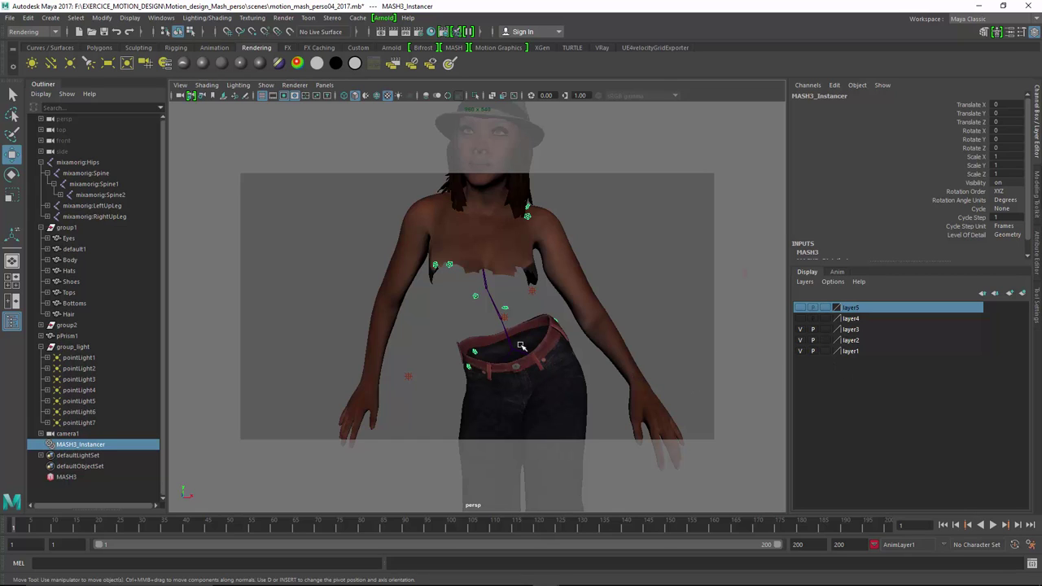
Select the MASH3 network and raise MASH3_Distribute's Number of Points to 1500.
click(66, 478)
key(ctrl+a)
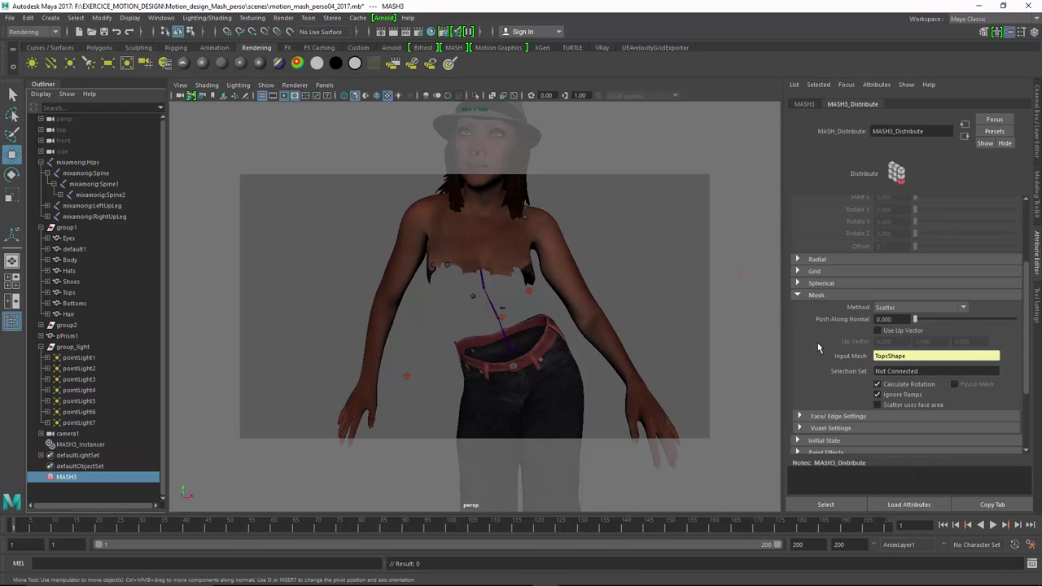
drag(1023, 298, 1022, 302)
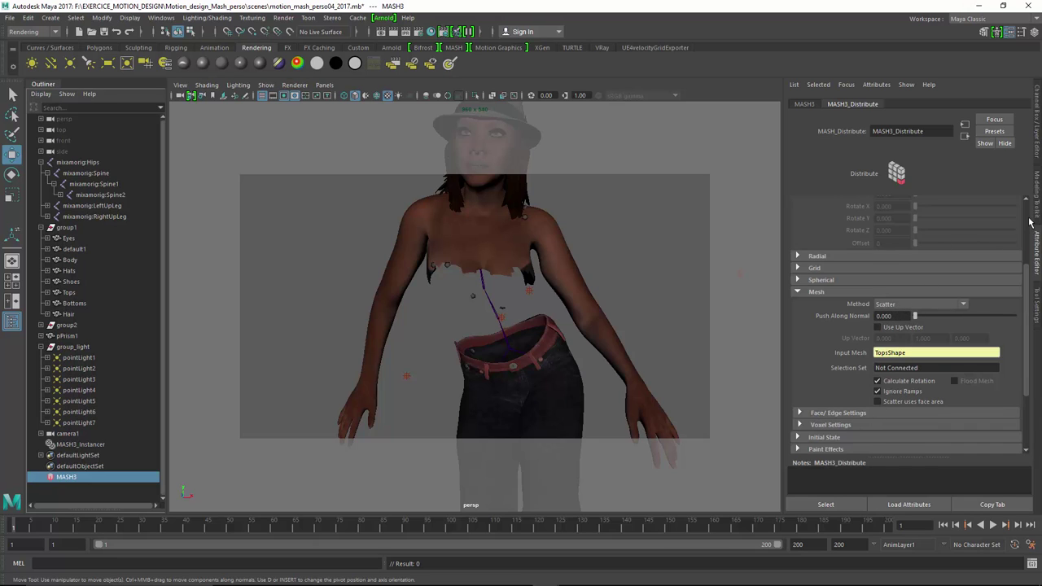
scroll(1030, 220, up, 3)
drag(922, 213, 1024, 231)
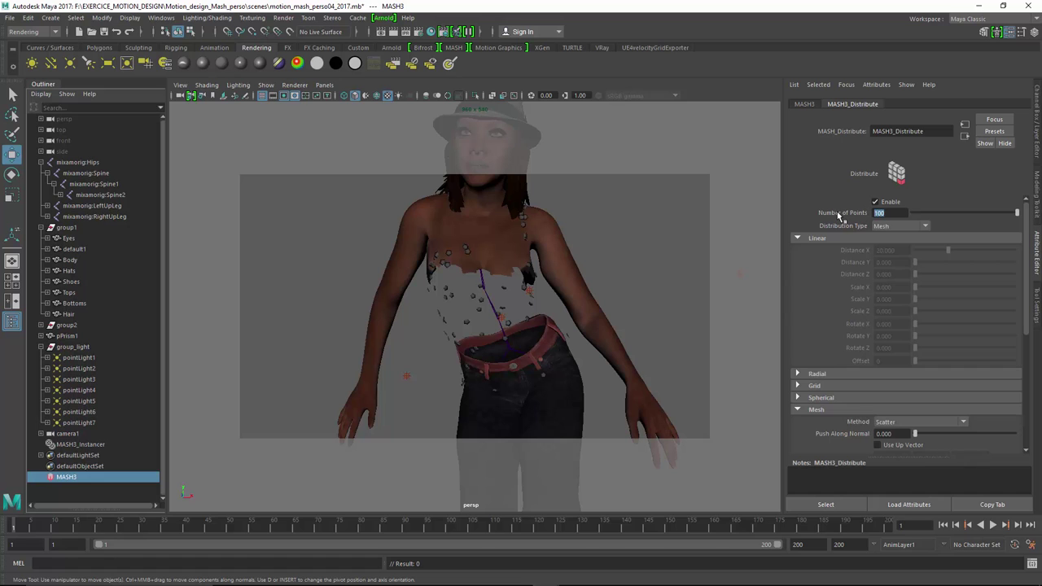
text(1500)
key(Return)
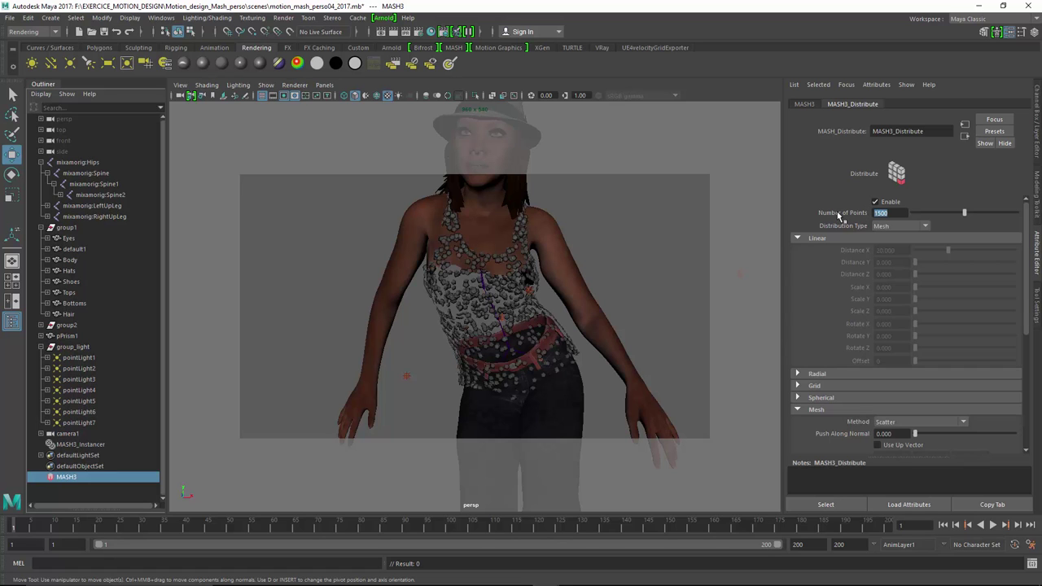
mouse_move(463, 313)
alt+mouse_down()
mouse_move(515, 315)
mouse_move(486, 323)
alt+mouse_up()
scroll(511, 316, up, 2)
scroll(511, 317, up, 3)
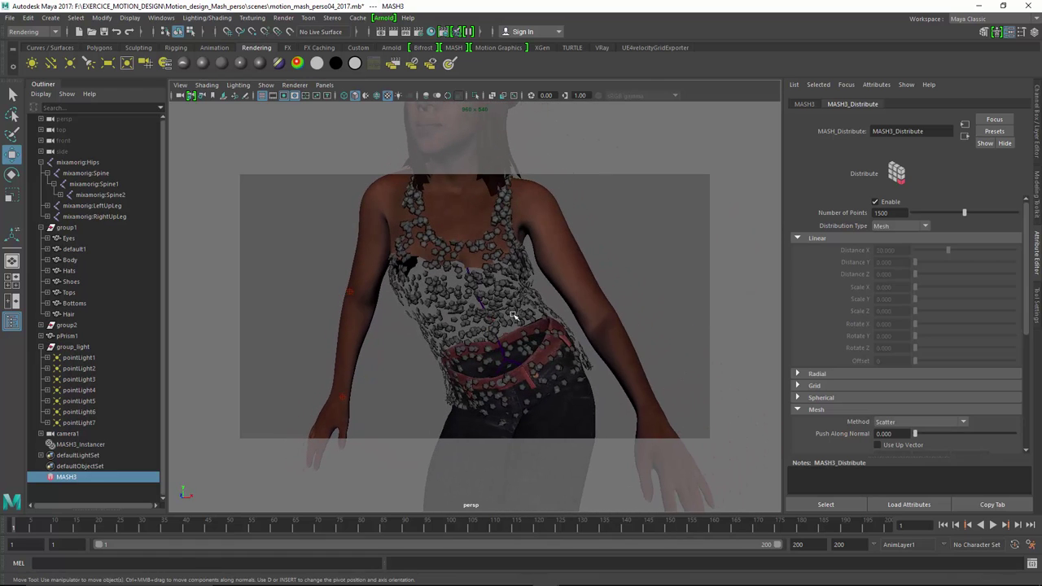
alt+drag(516, 331, 530, 326)
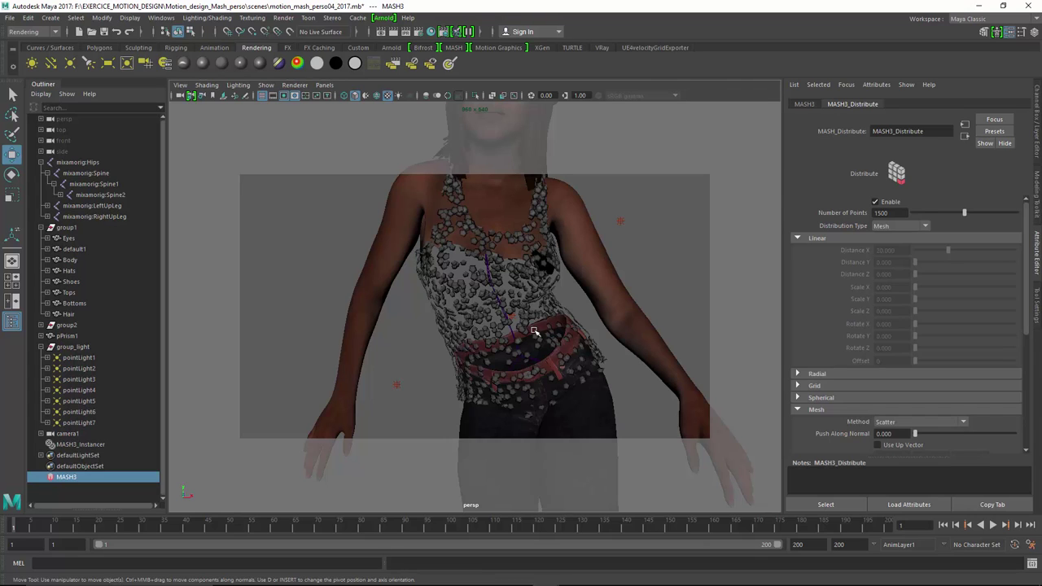
Increase Number of Points to 5000, then 12000, orbiting to check the coverage.
drag(900, 212, 865, 214)
text(50)
key(Return)
mouse_move(530, 311)
alt+mouse_down()
mouse_move(608, 311)
mouse_move(688, 337)
mouse_move(530, 325)
mouse_move(507, 302)
mouse_move(520, 311)
alt+mouse_up()
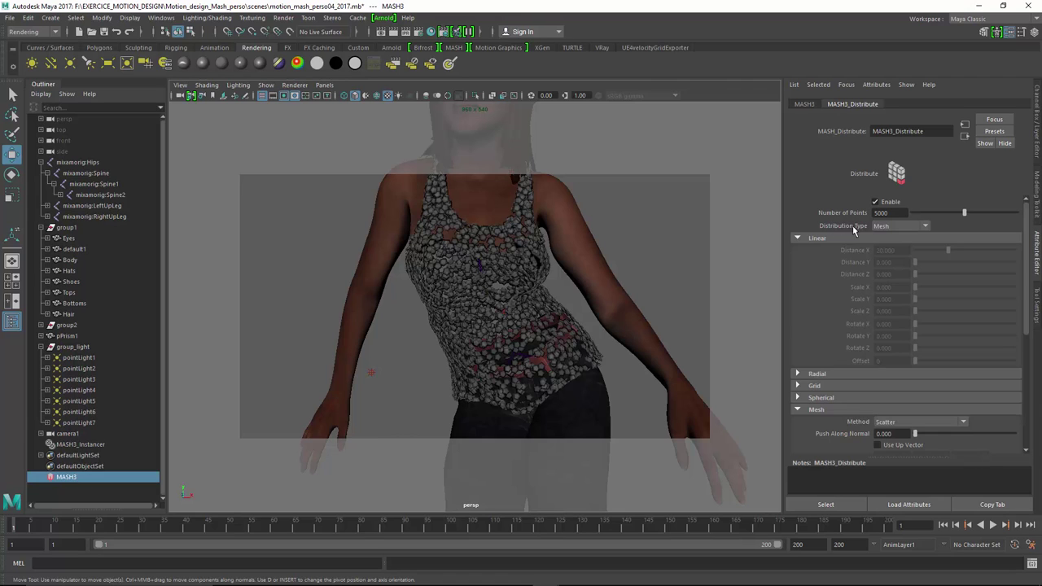
double_click(898, 214)
text(12)
key(Return)
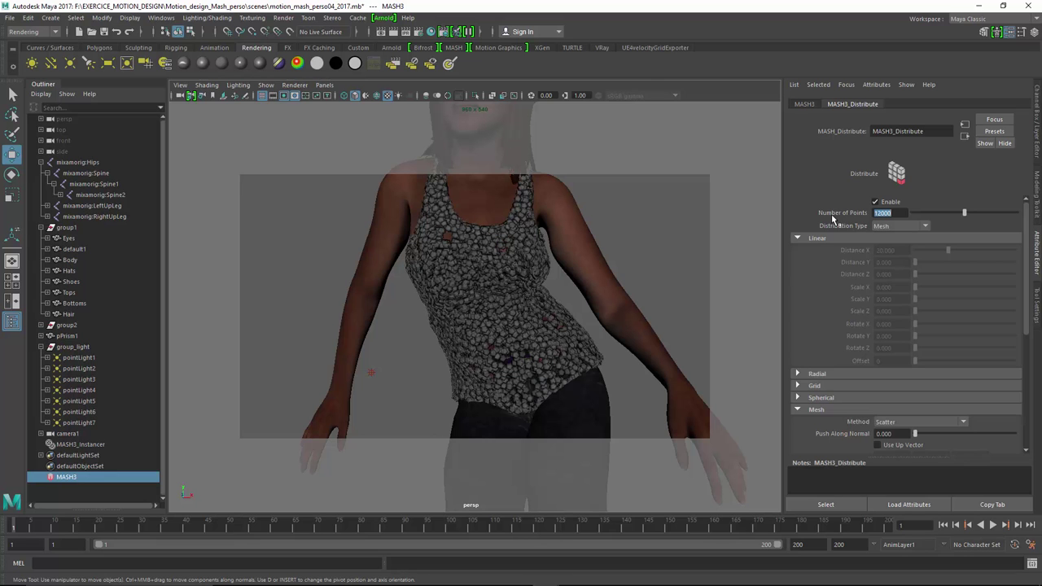
mouse_move(523, 330)
alt+mouse_down()
mouse_move(707, 359)
mouse_move(709, 383)
mouse_move(628, 365)
mouse_move(525, 320)
mouse_move(509, 330)
mouse_move(521, 309)
mouse_move(442, 326)
mouse_move(461, 328)
mouse_move(456, 300)
alt+mouse_up()
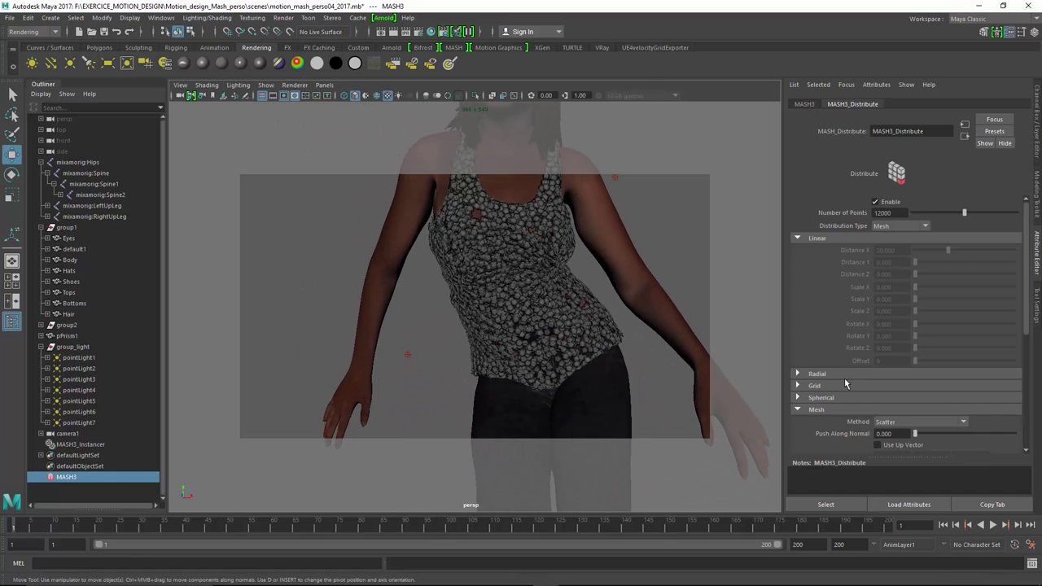
Lower MASH3_Distribute's Number of Points from 12000 to 5000.
scroll(845, 383, down, 3)
click(904, 324)
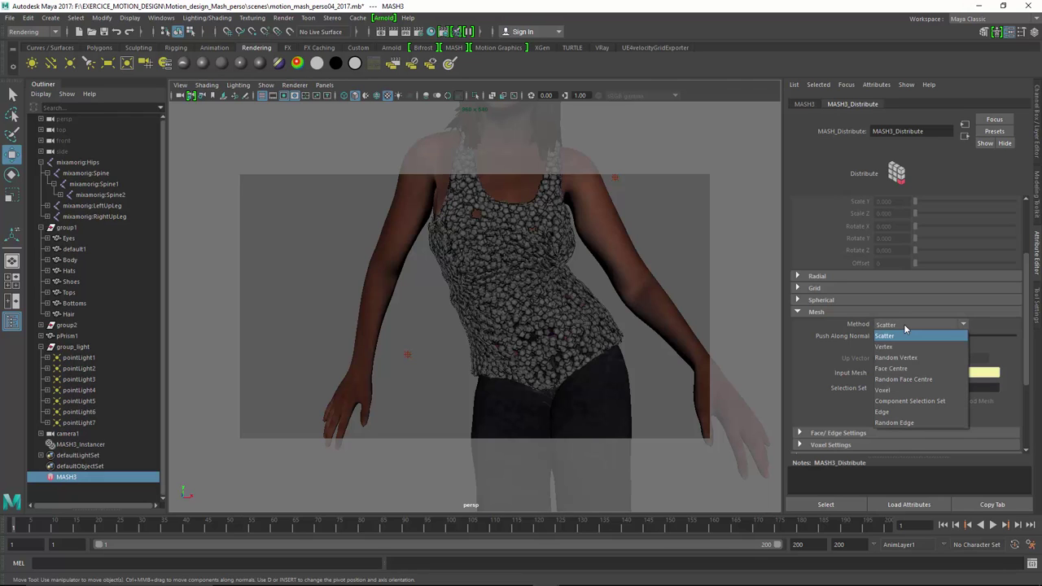
scroll(961, 264, up, 3)
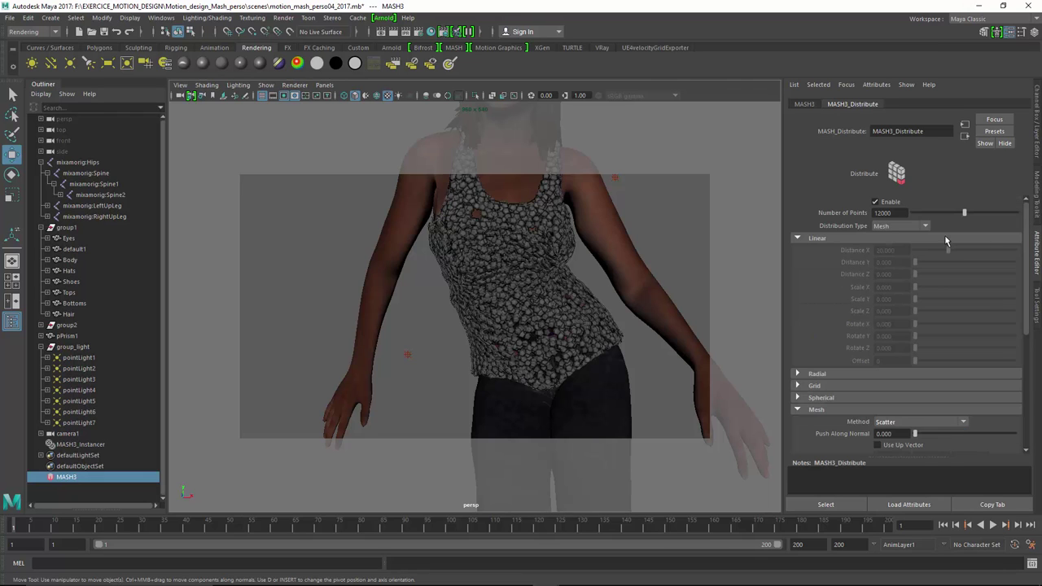
double_click(894, 215)
text(5)
key(Return)
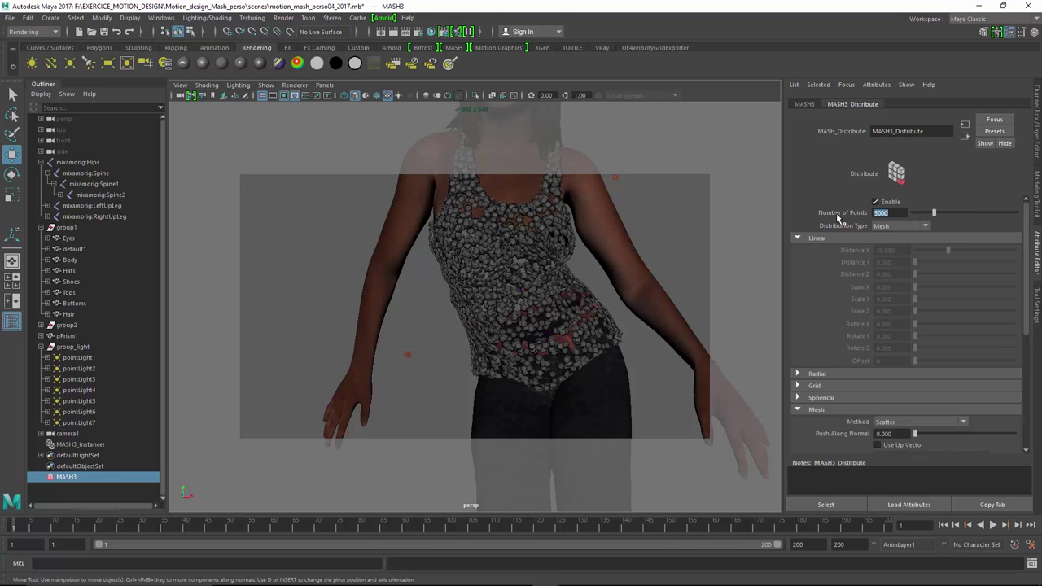
Switch the mesh distribution Method to Vertex.
scroll(851, 244, down, 3)
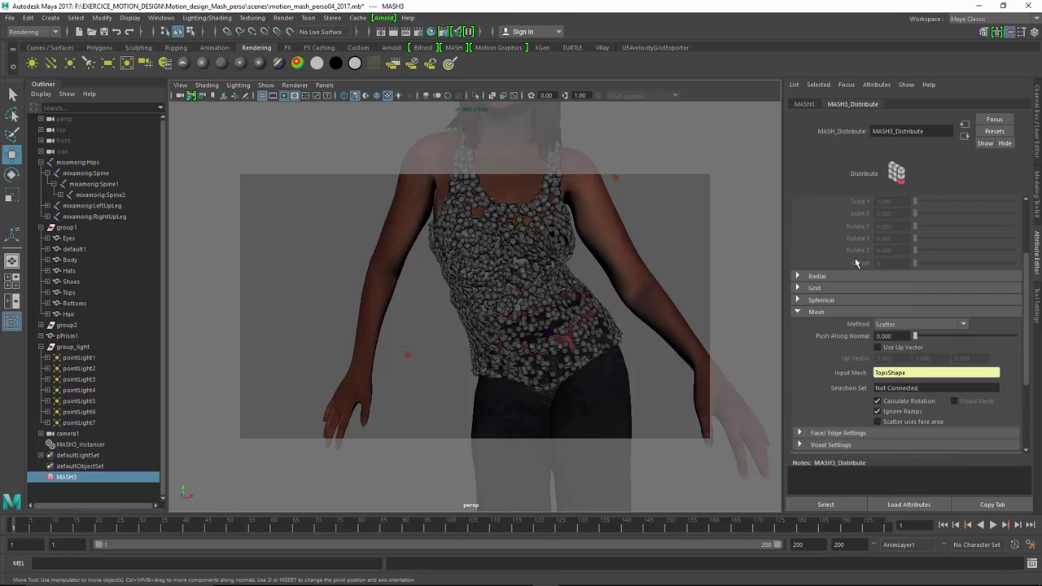
click(907, 324)
click(896, 349)
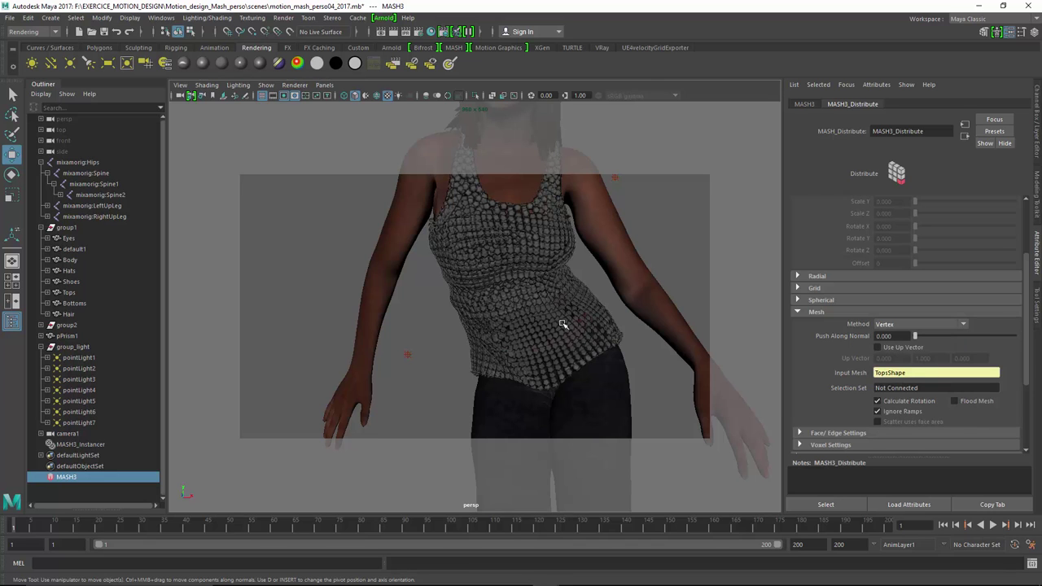
mouse_move(563, 324)
alt+mouse_down()
mouse_move(425, 345)
mouse_move(549, 328)
alt+mouse_up()
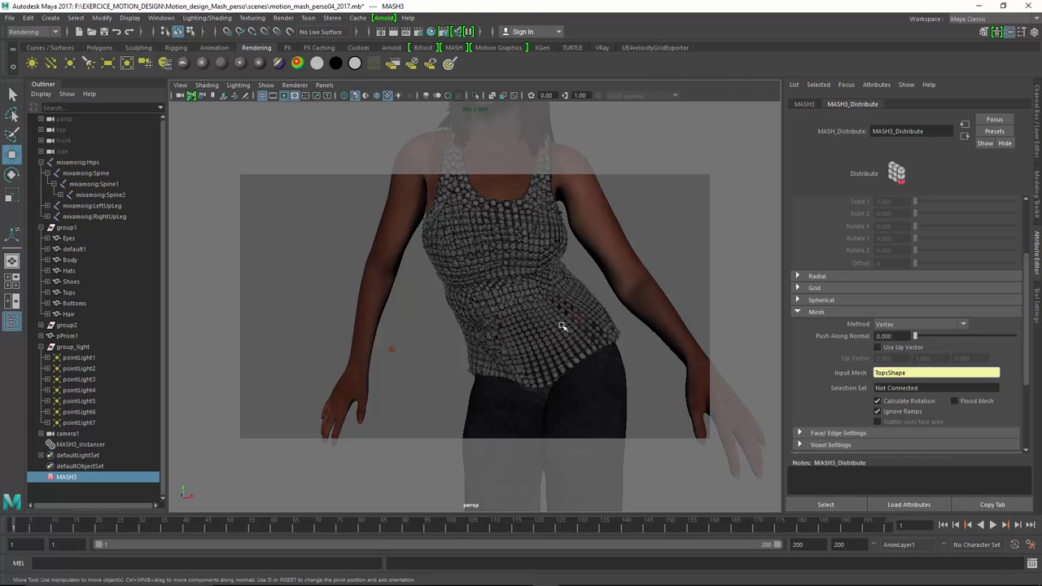
mouse_move(1002, 265)
drag(1030, 264, 1038, 210)
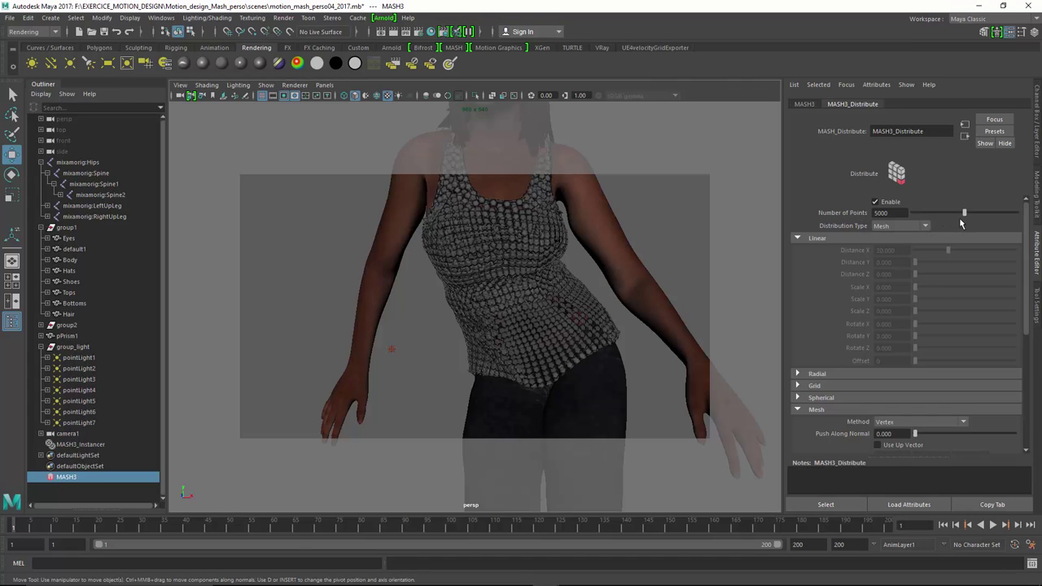
Switch Method to Random Vertex and adjust Number of Points to 3160.
drag(964, 212, 931, 225)
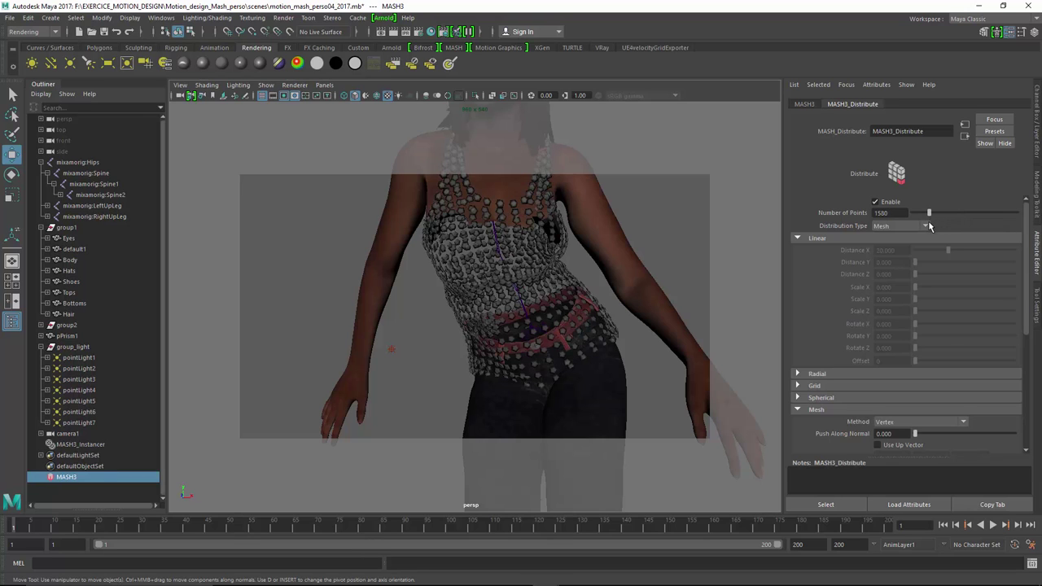
click(902, 421)
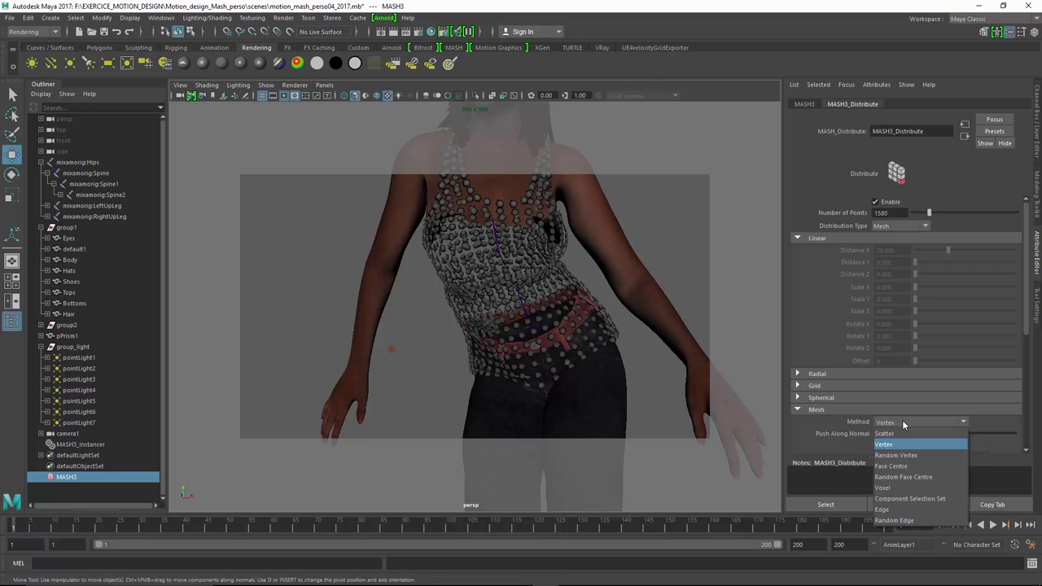
click(899, 457)
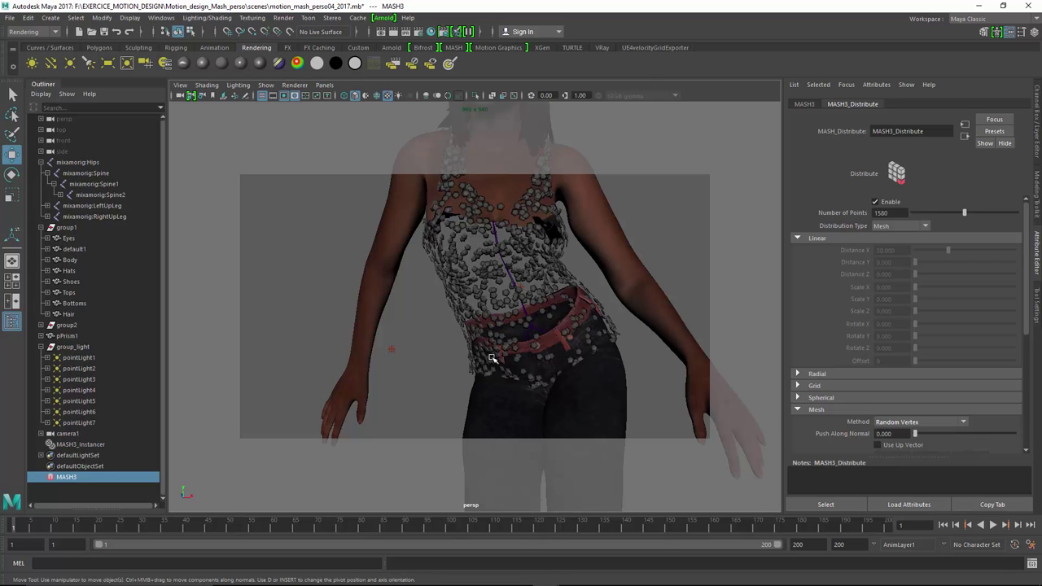
mouse_move(544, 349)
alt+mouse_down()
mouse_move(409, 366)
mouse_move(546, 358)
alt+mouse_up()
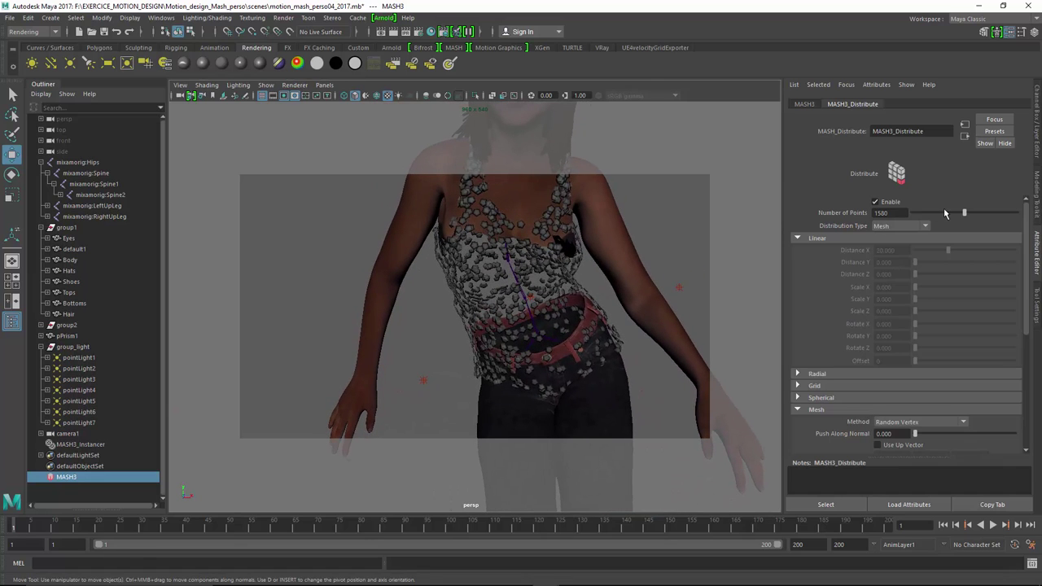
drag(966, 214, 1017, 213)
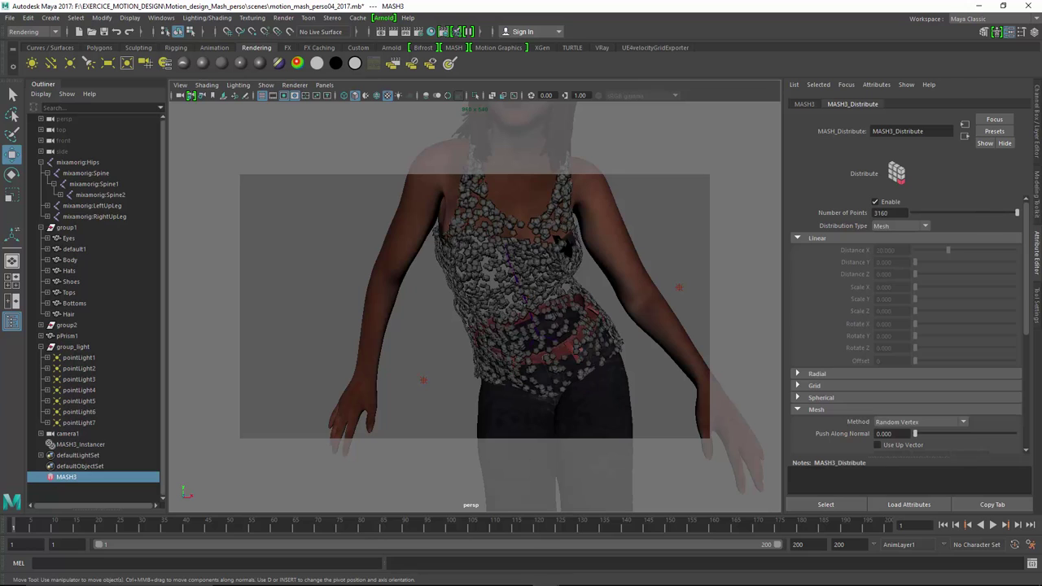
drag(885, 212, 833, 216)
Set Number of Points to 8000, then drag it higher.
text(8000)
key(Return)
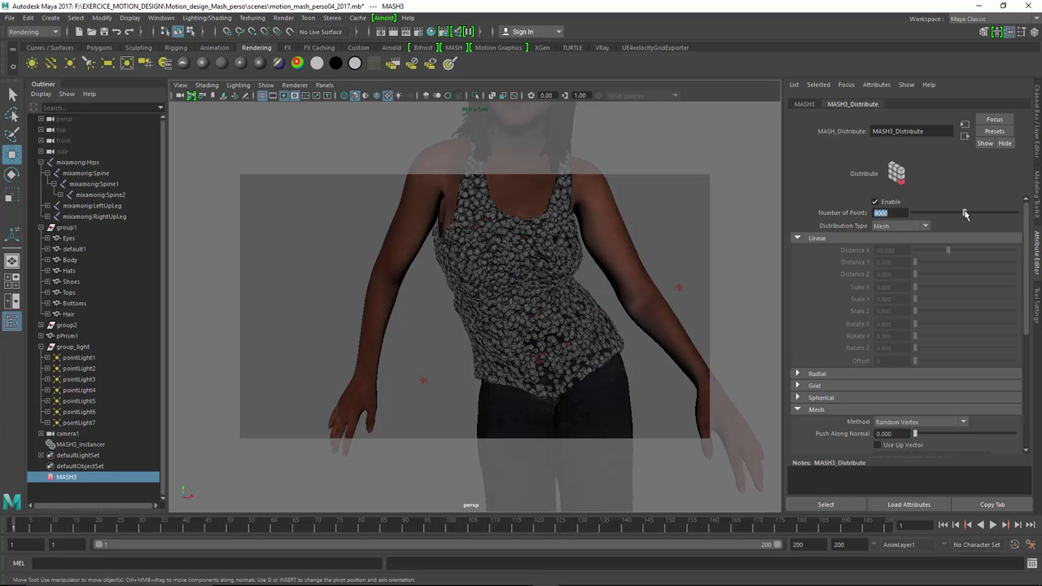
drag(966, 213, 1017, 216)
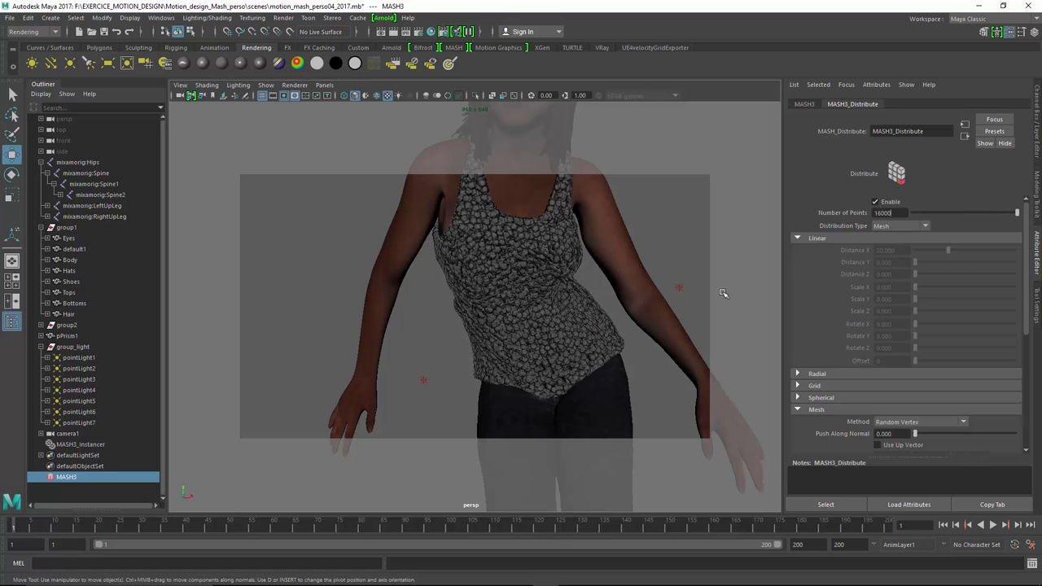
mouse_move(597, 310)
alt+mouse_down()
mouse_move(533, 302)
mouse_move(350, 341)
mouse_move(327, 318)
mouse_move(602, 309)
mouse_move(589, 298)
alt+mouse_up()
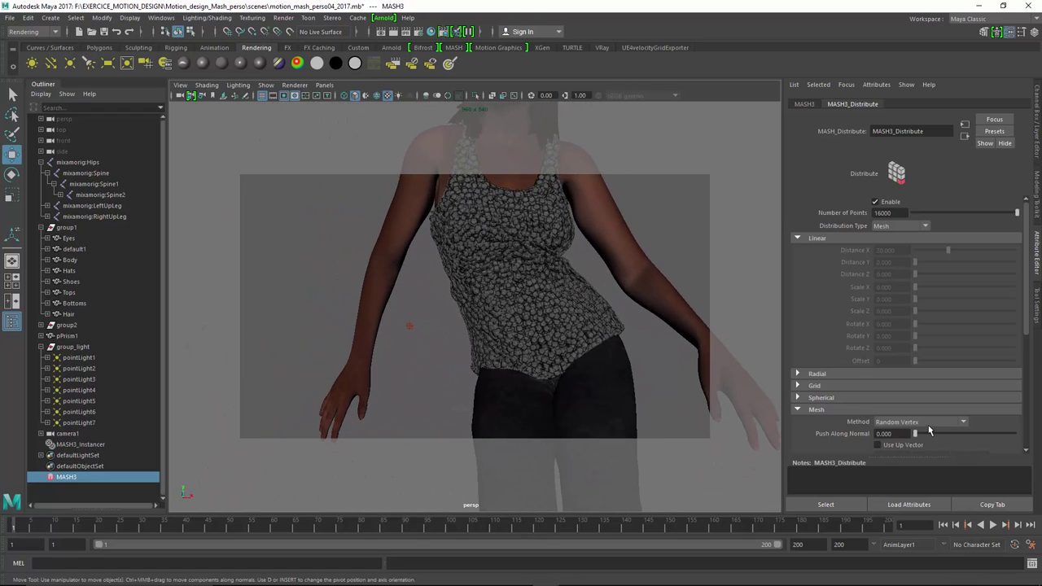
Switch Method to Face Centre and trim the count to about 14737 points.
scroll(931, 430, down, 2)
click(927, 391)
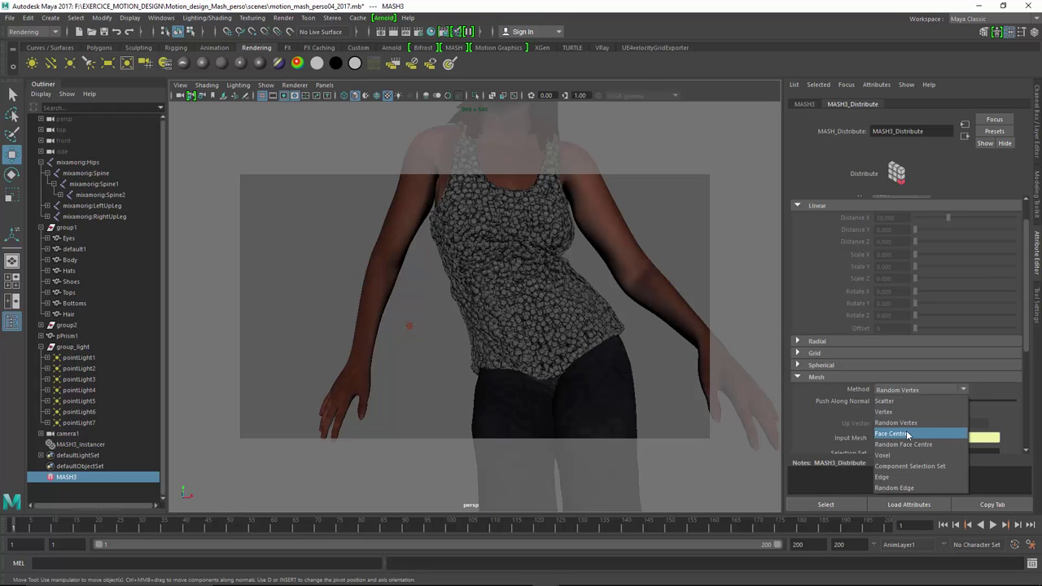
click(906, 434)
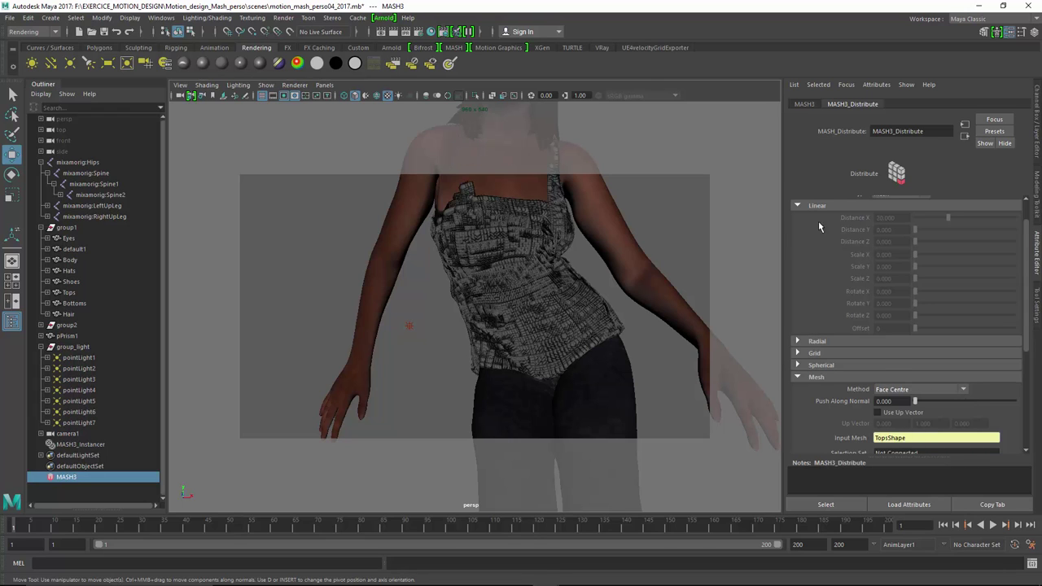
scroll(1015, 218, up, 2)
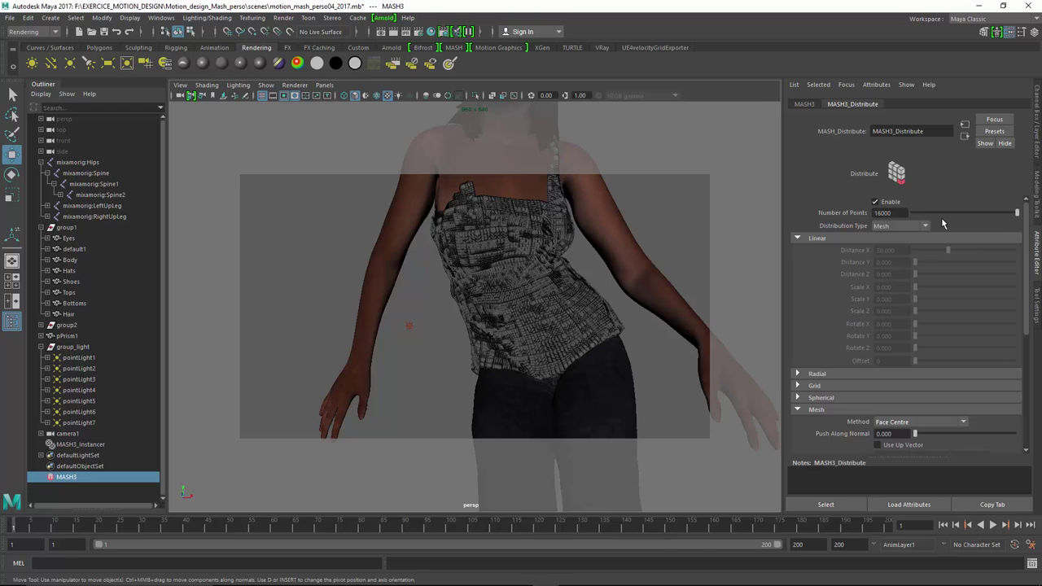
mouse_move(967, 213)
mouse_down()
mouse_move(950, 213)
mouse_move(1023, 234)
mouse_up()
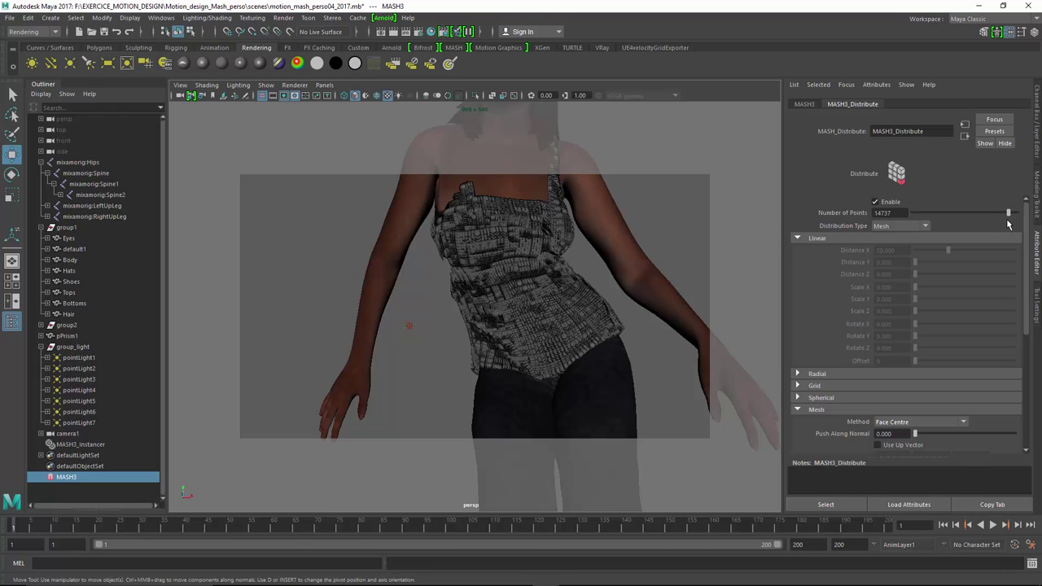
scroll(1001, 244, down, 2)
scroll(944, 277, down, 3)
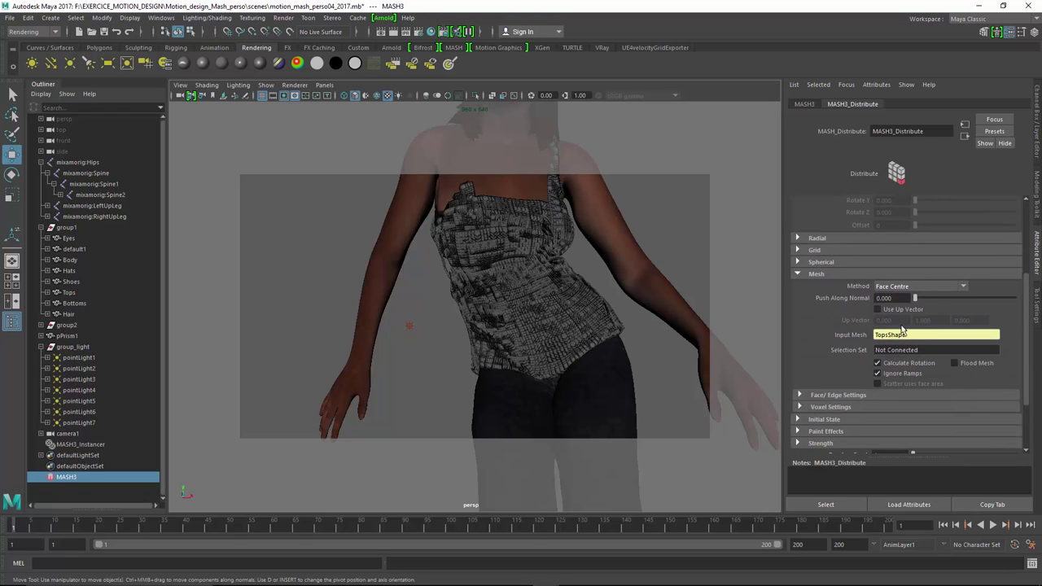
Set Method to Random Face Centre and review the Distribution Type list, keeping Mesh.
click(920, 287)
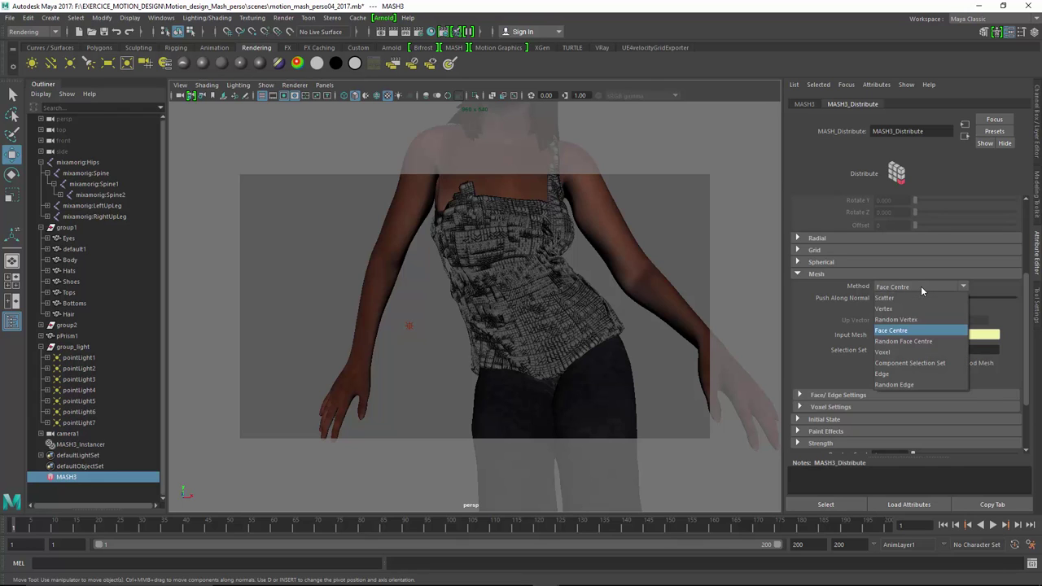
click(905, 342)
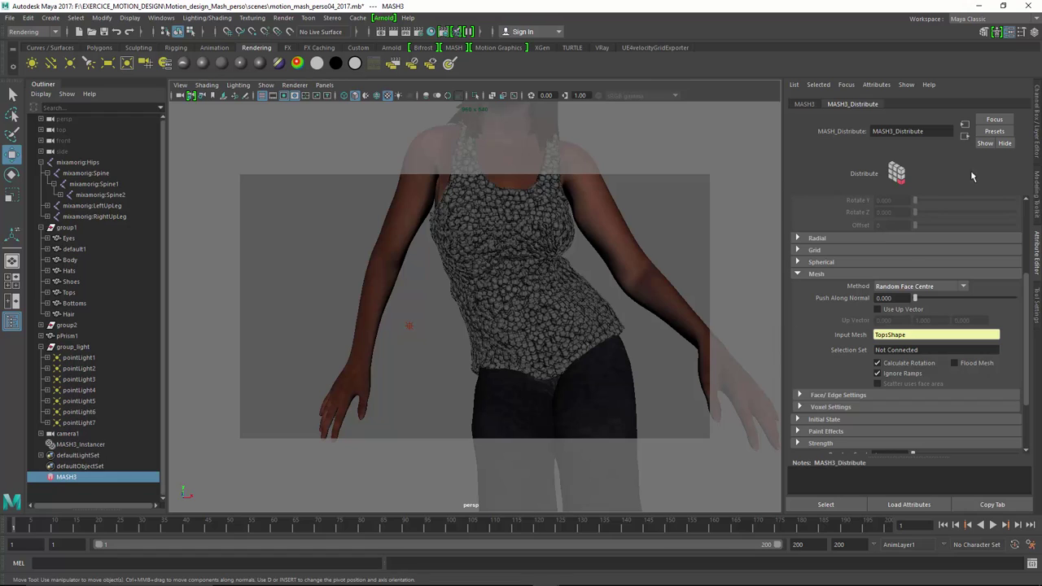
scroll(995, 252, up, 1)
scroll(989, 219, up, 4)
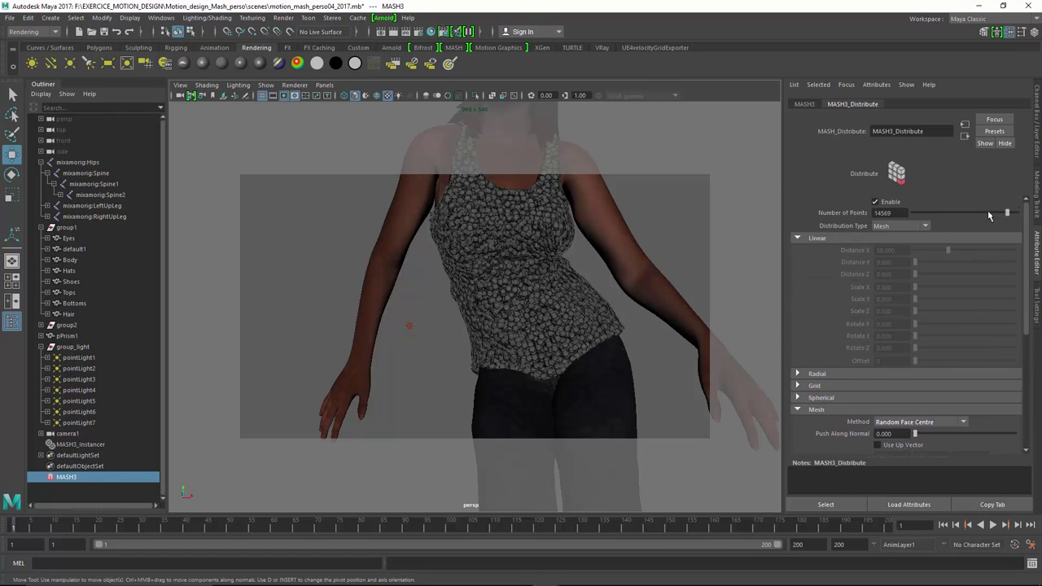
click(896, 228)
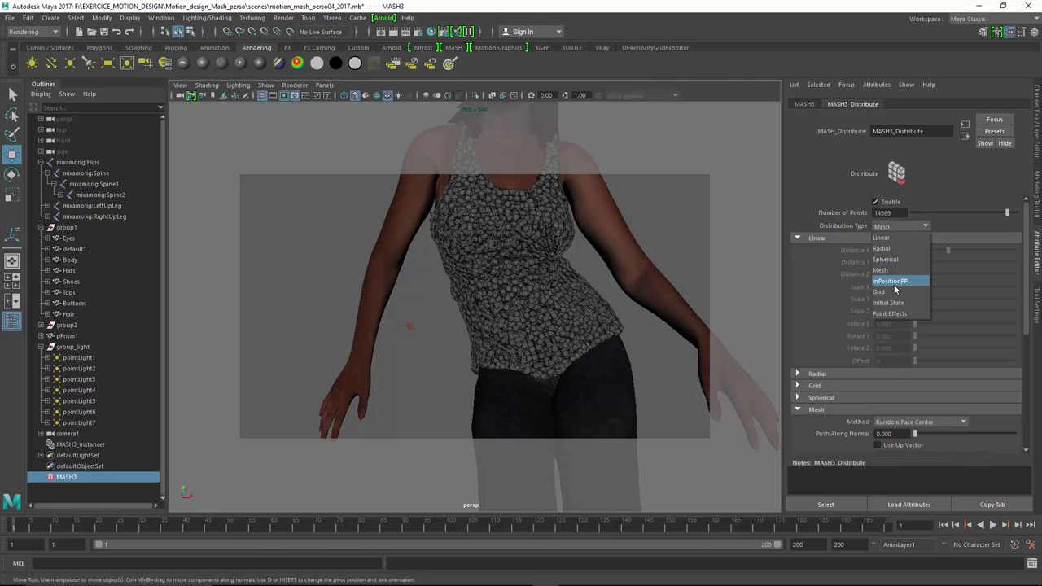
click(1025, 271)
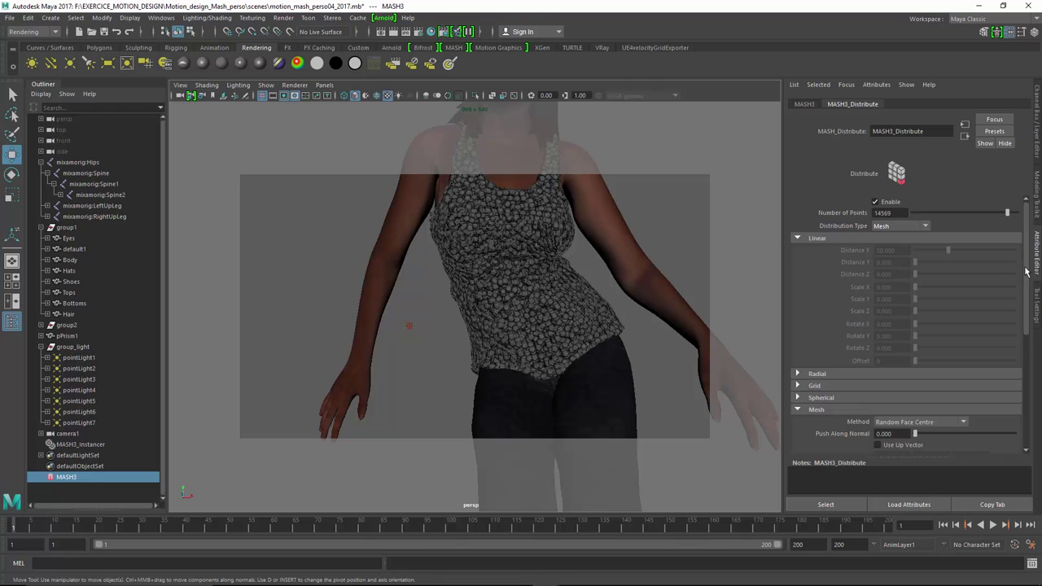
drag(1025, 271, 1023, 347)
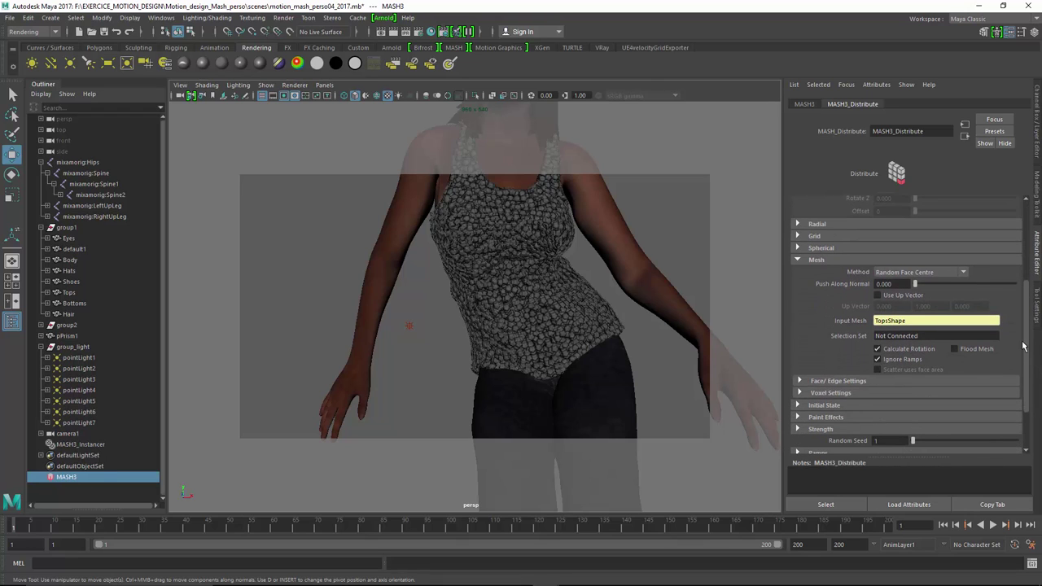
drag(1024, 346, 1026, 230)
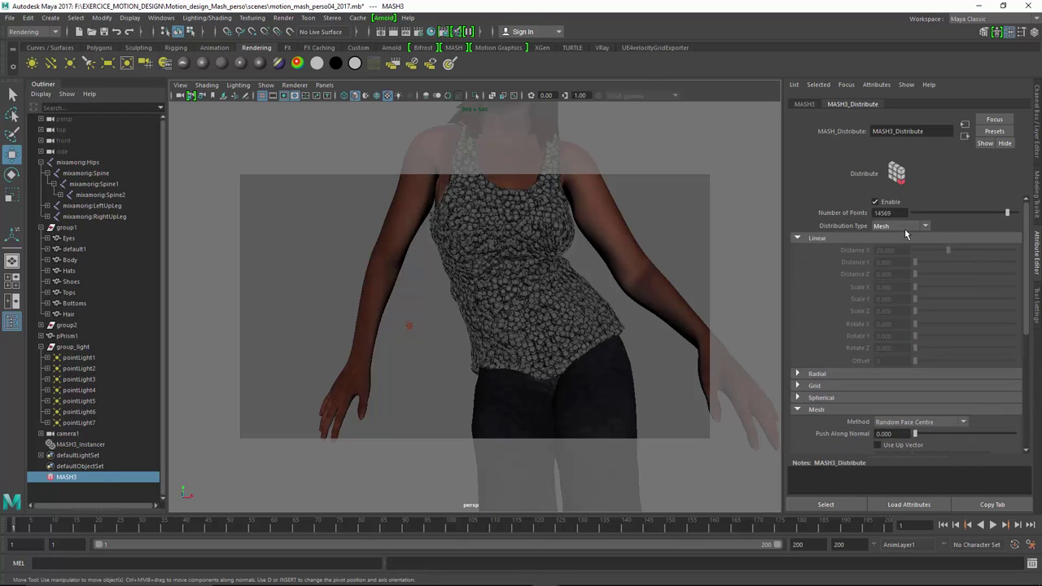
click(904, 229)
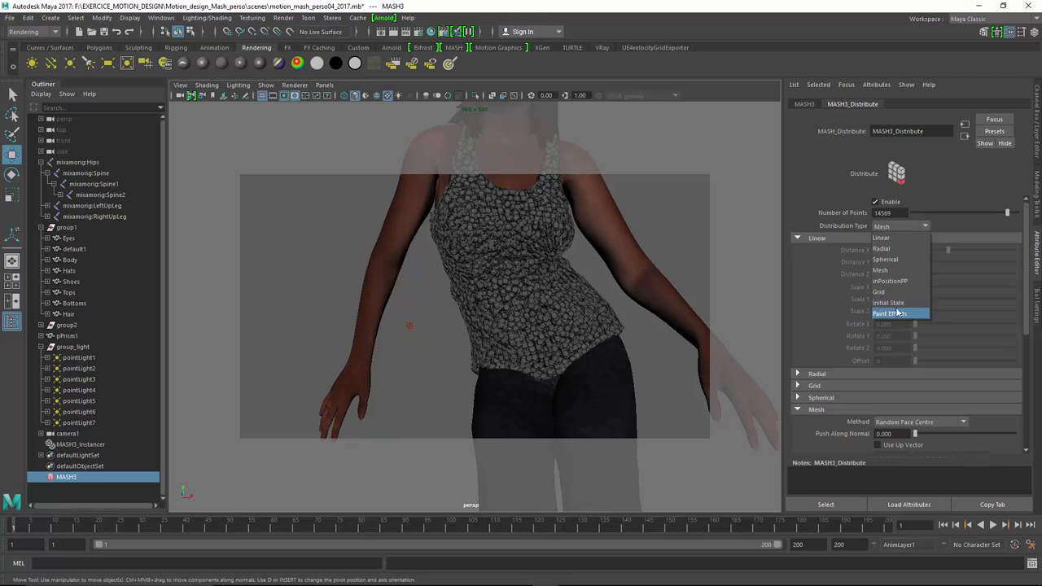
Keep Distribution Type on Mesh and switch the mesh Method to Voxel, viewing from above.
click(961, 186)
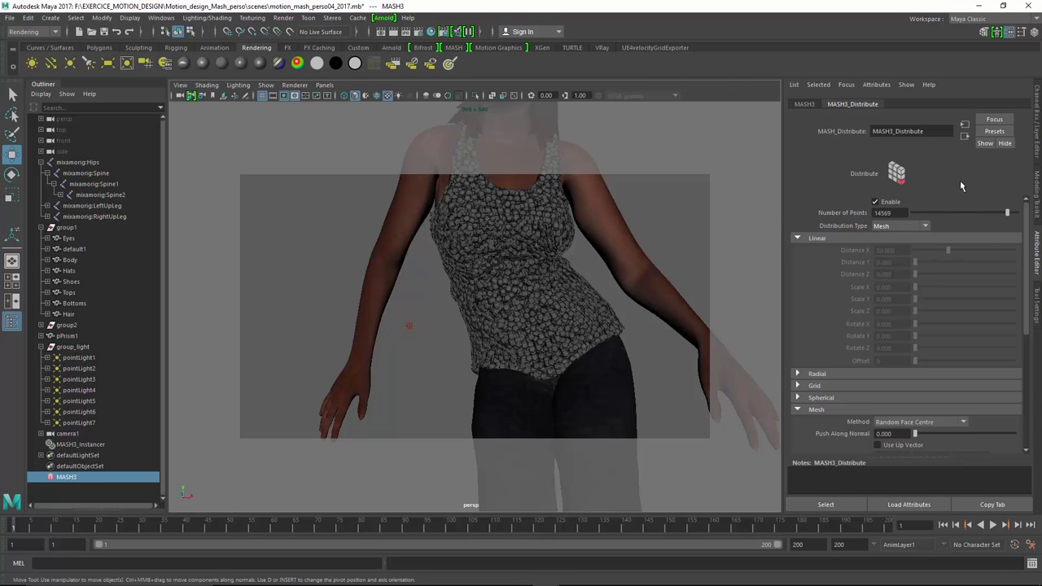
scroll(1029, 250, down, 2)
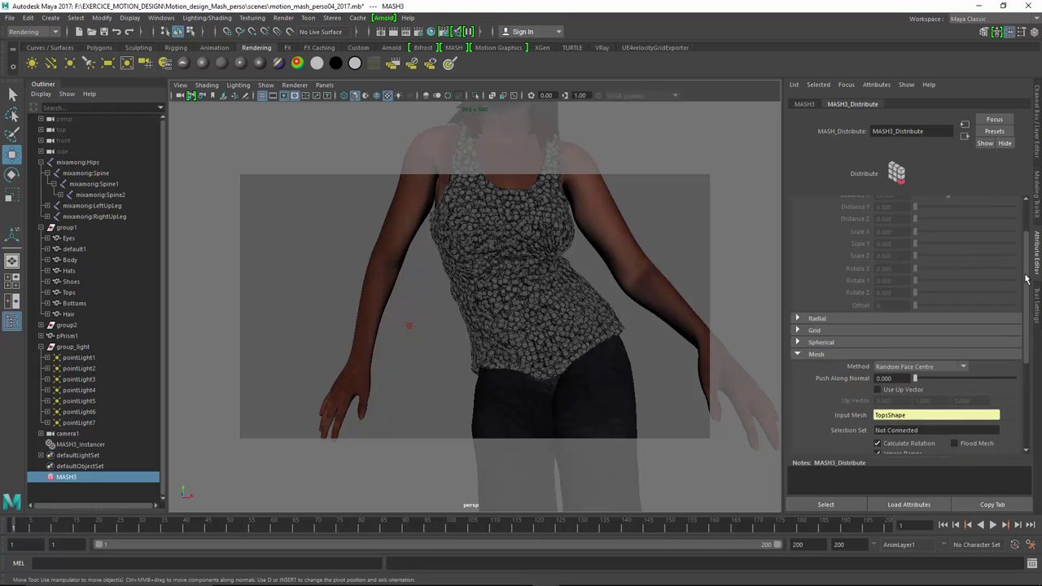
scroll(1029, 250, down, 2)
scroll(1029, 250, down, 1)
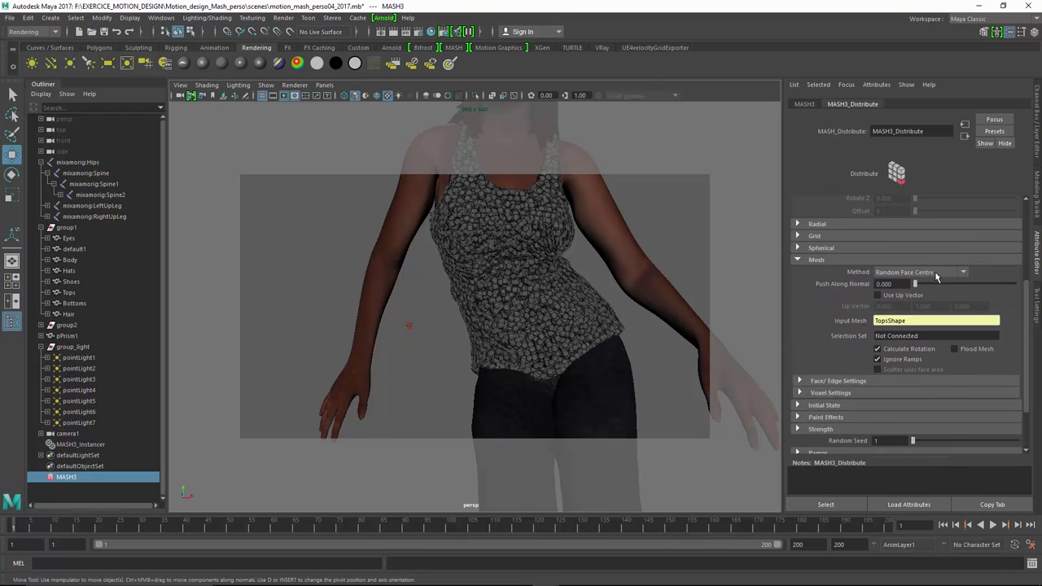
click(887, 273)
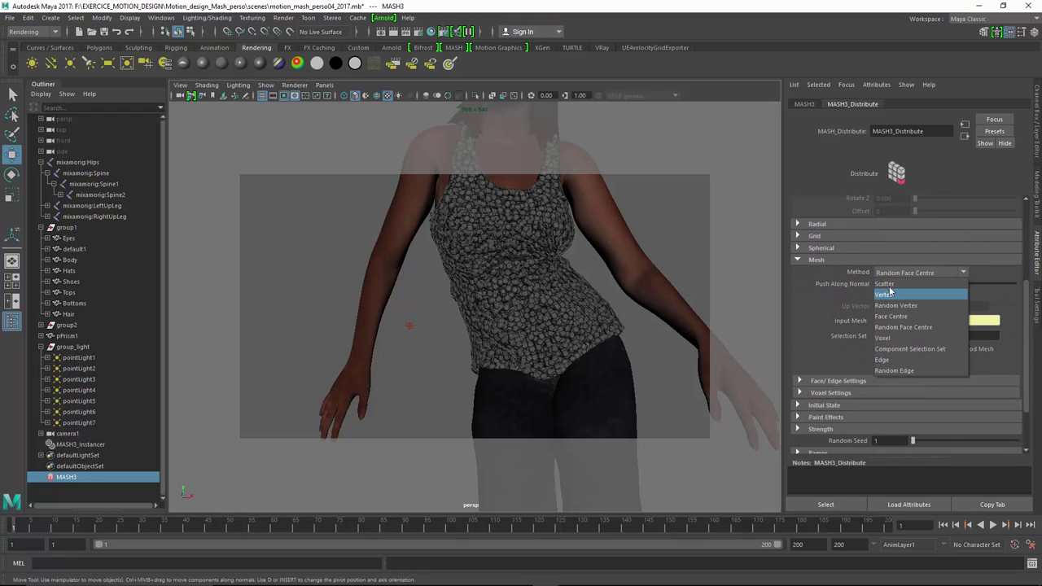
click(887, 339)
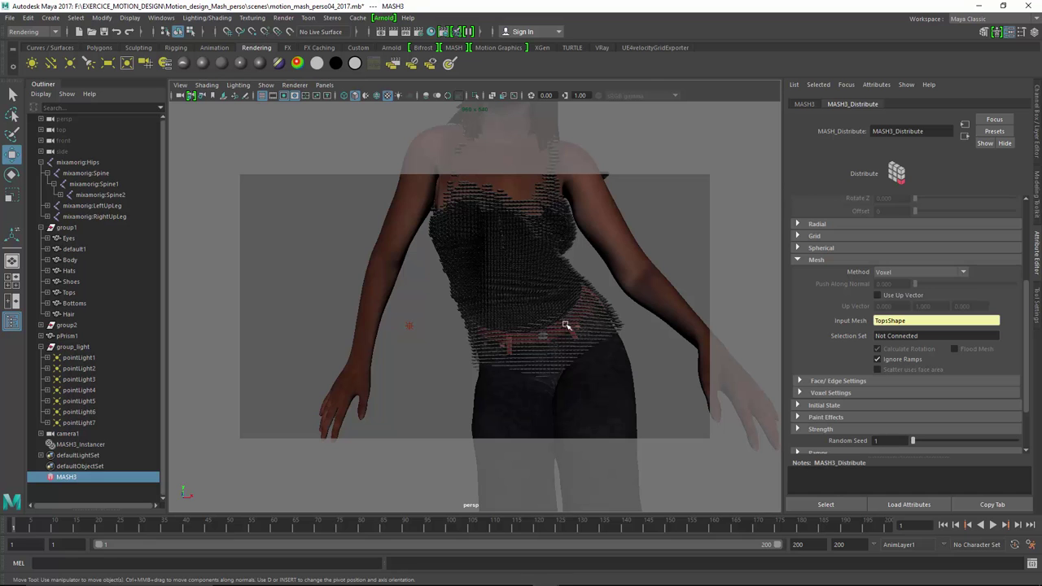
mouse_move(522, 298)
alt+mouse_down()
mouse_move(397, 364)
mouse_move(337, 328)
mouse_move(449, 339)
mouse_move(478, 328)
mouse_move(583, 328)
mouse_move(593, 316)
mouse_move(584, 304)
mouse_move(521, 297)
mouse_move(507, 304)
mouse_move(633, 312)
mouse_move(594, 289)
mouse_move(548, 302)
mouse_move(578, 314)
mouse_move(565, 306)
alt+mouse_up()
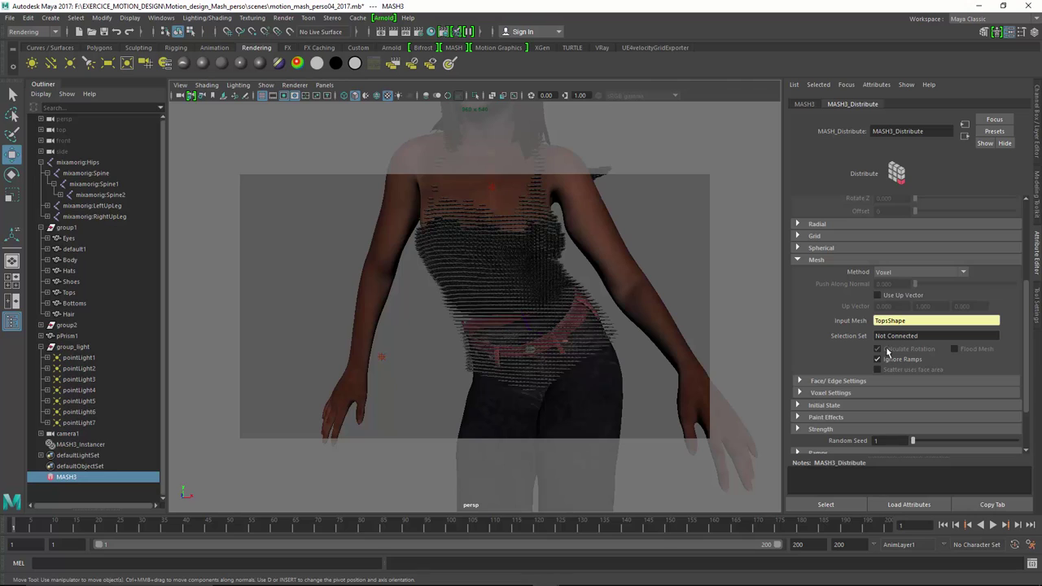
Expand Voxel Settings and set Voxel Size to 5, orbiting to inspect the sparser prisms.
click(862, 394)
scroll(862, 394, down, 2)
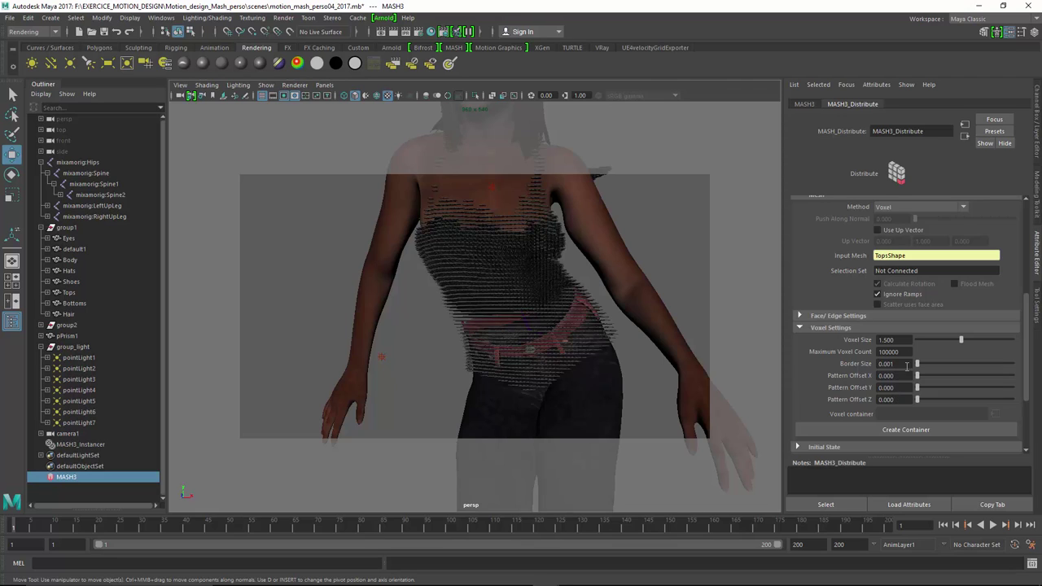
double_click(898, 342)
text(5)
key(Return)
mouse_move(514, 309)
alt+mouse_down()
mouse_move(621, 301)
mouse_move(581, 296)
mouse_move(493, 326)
alt+mouse_up()
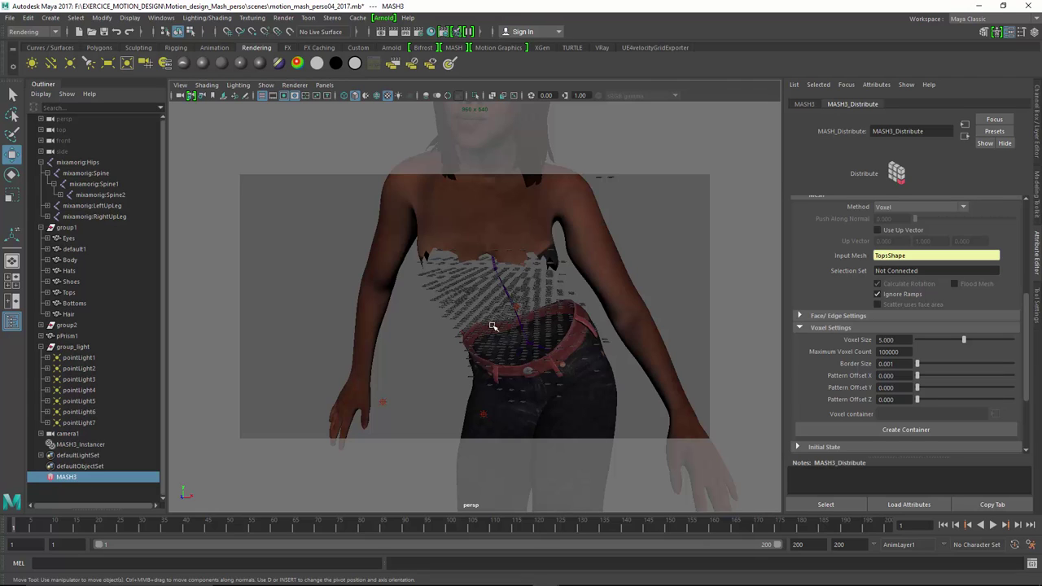
alt+drag(492, 325, 543, 313)
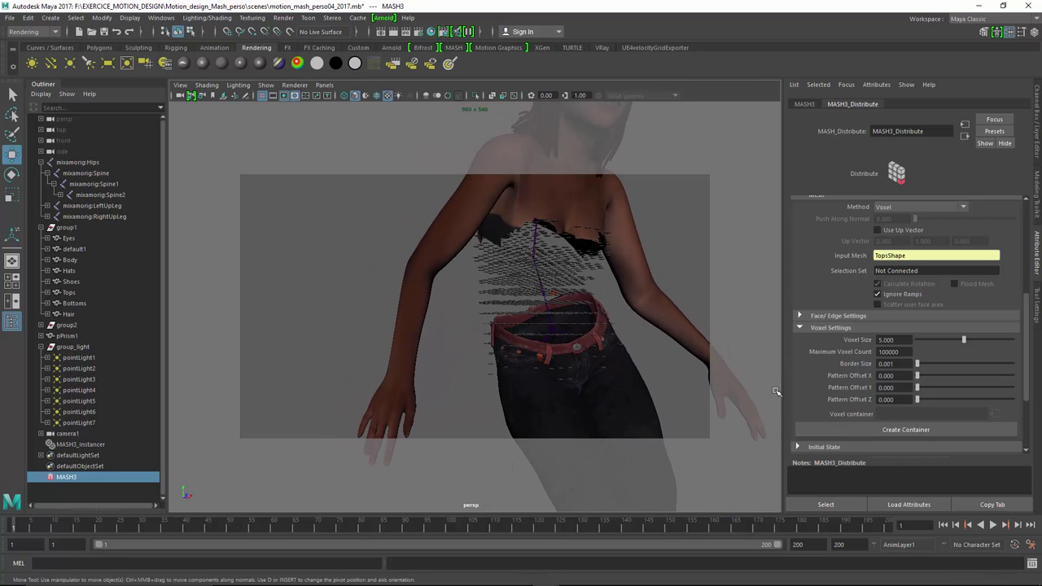
mouse_move(543, 309)
alt+mouse_down()
mouse_move(537, 330)
mouse_move(526, 291)
mouse_move(517, 305)
alt+mouse_up()
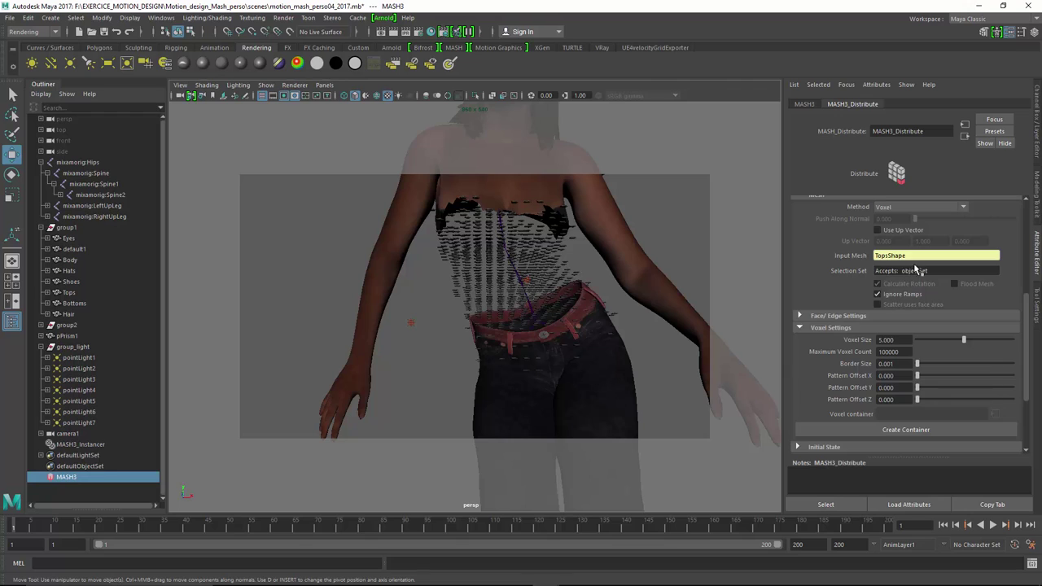
Keep Voxel as the Method and reopen the dropdown to review other distribution methods.
scroll(916, 270, up, 2)
click(905, 241)
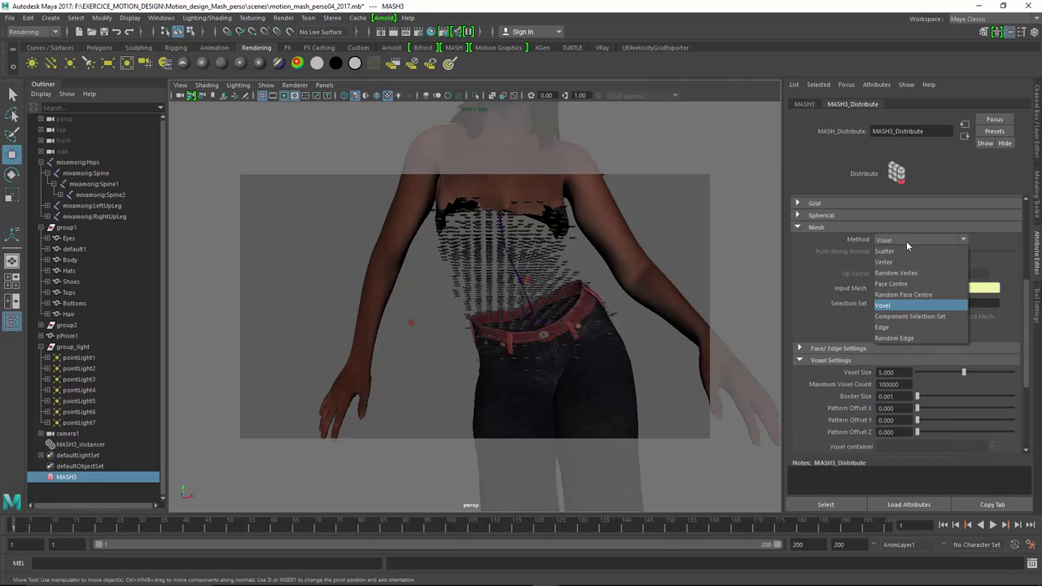
click(827, 312)
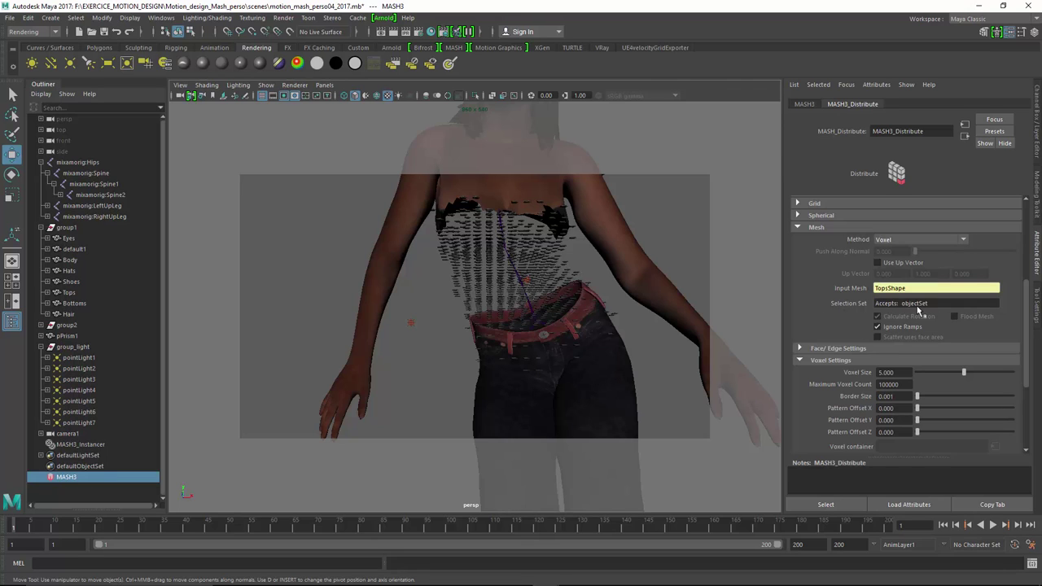
click(902, 244)
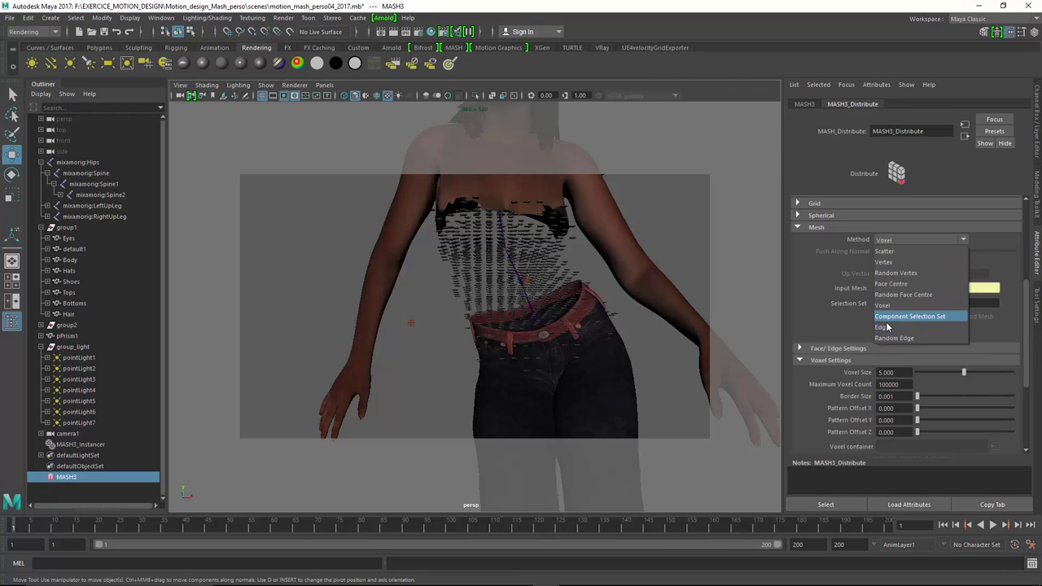
Try the Scatter method, then switch Method to Random Face Centre.
click(894, 251)
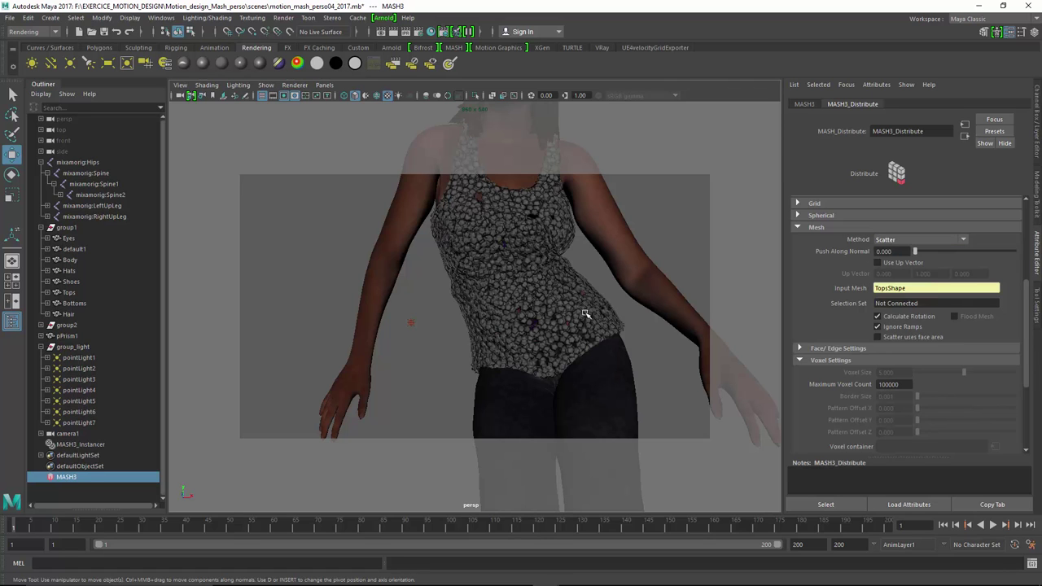
mouse_move(581, 315)
alt+mouse_down()
mouse_move(566, 324)
mouse_move(577, 321)
alt+mouse_up()
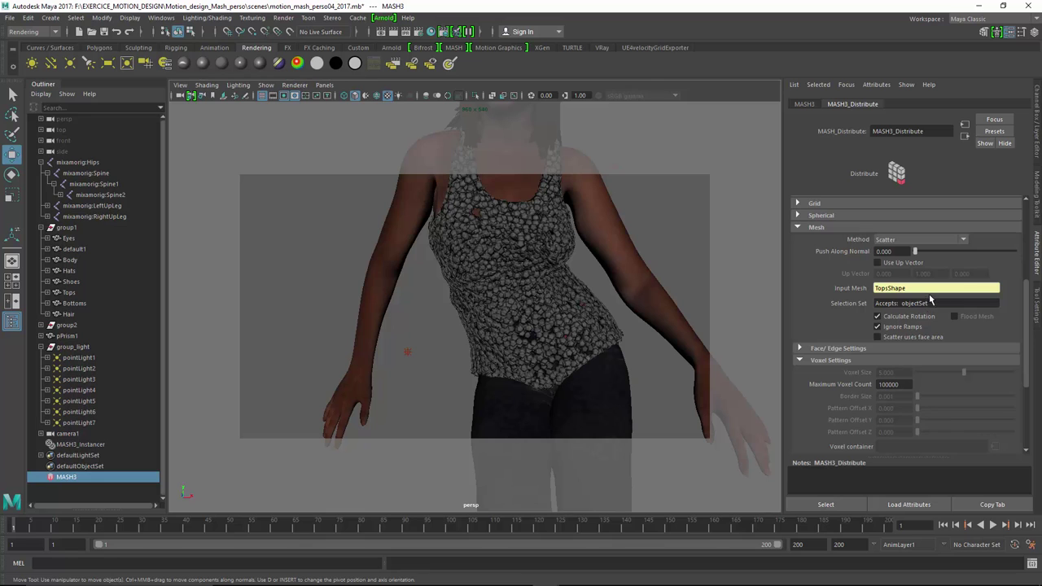
click(903, 240)
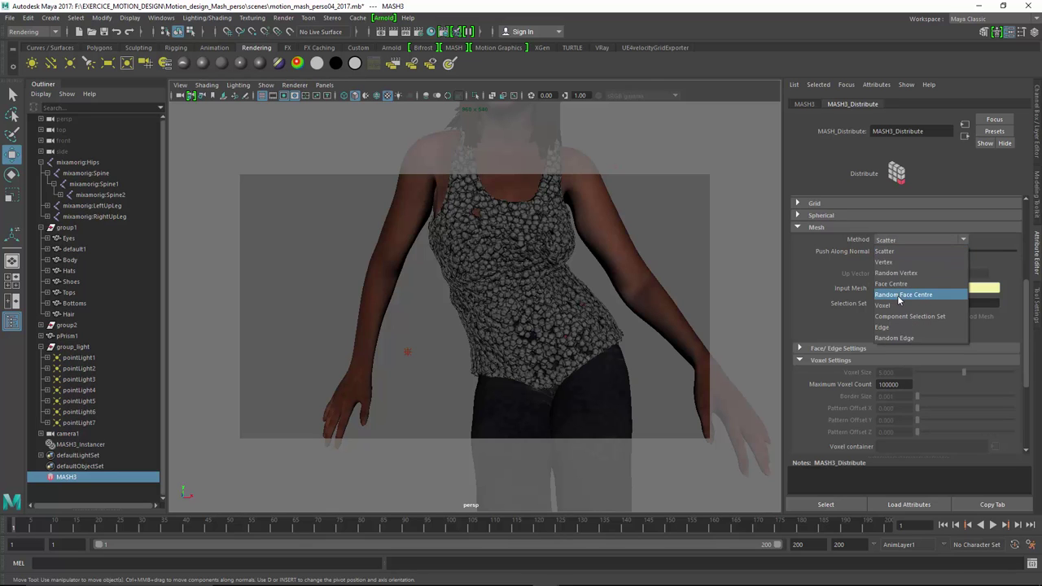
click(903, 295)
Test Push Along Normal on the instances, orbiting around the character's top.
mouse_move(552, 310)
alt+mouse_down()
mouse_move(521, 318)
mouse_move(516, 251)
alt+mouse_up()
alt+drag(530, 328, 562, 325)
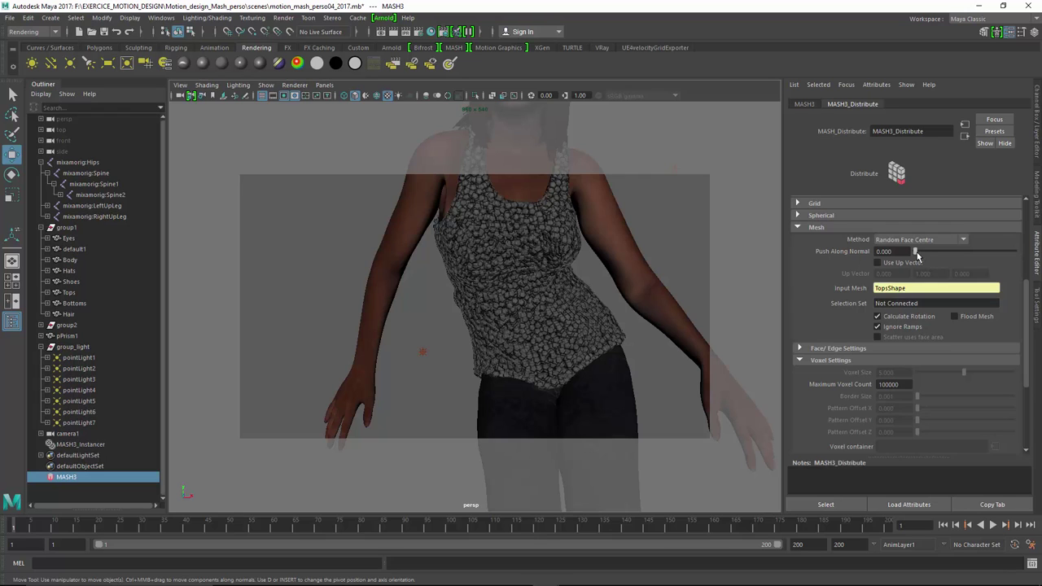
mouse_move(916, 251)
mouse_down()
mouse_move(962, 263)
mouse_move(915, 263)
mouse_up()
alt+drag(622, 256, 616, 286)
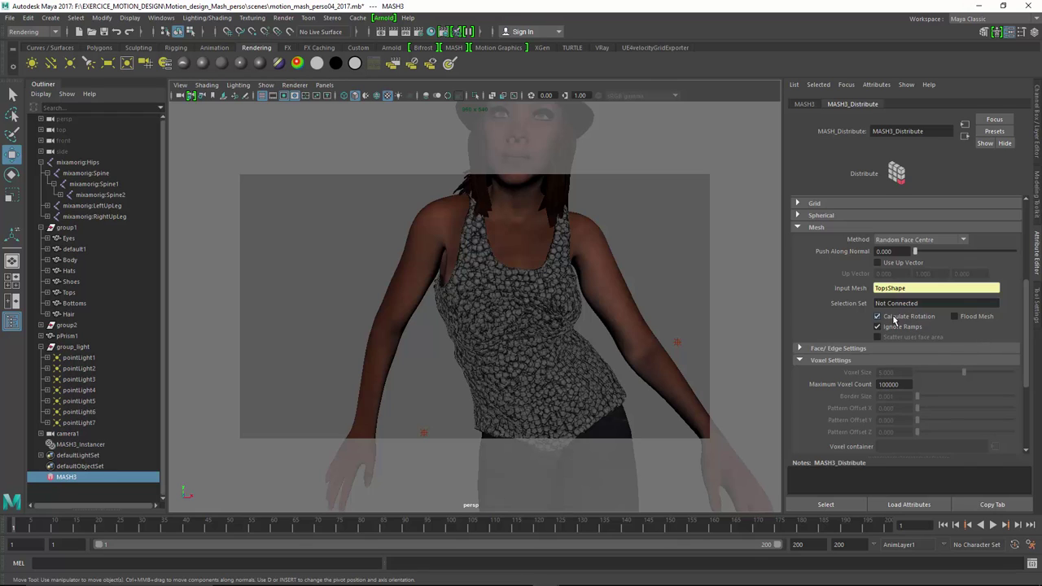
Toggle Calculate Rotation off and back on, then toggle Ignore Ramps on and off again.
click(894, 320)
click(878, 317)
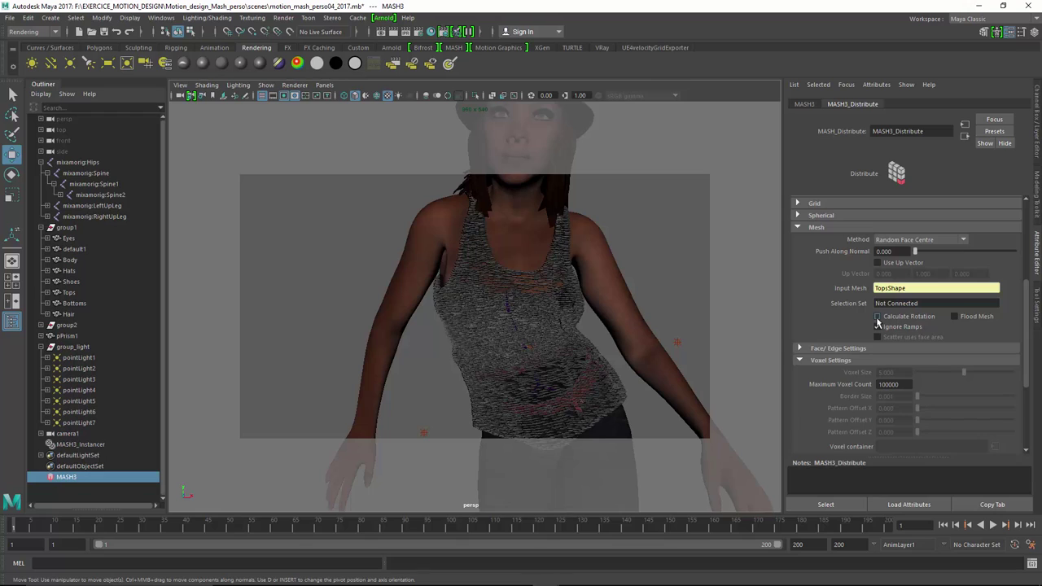
click(878, 317)
click(878, 325)
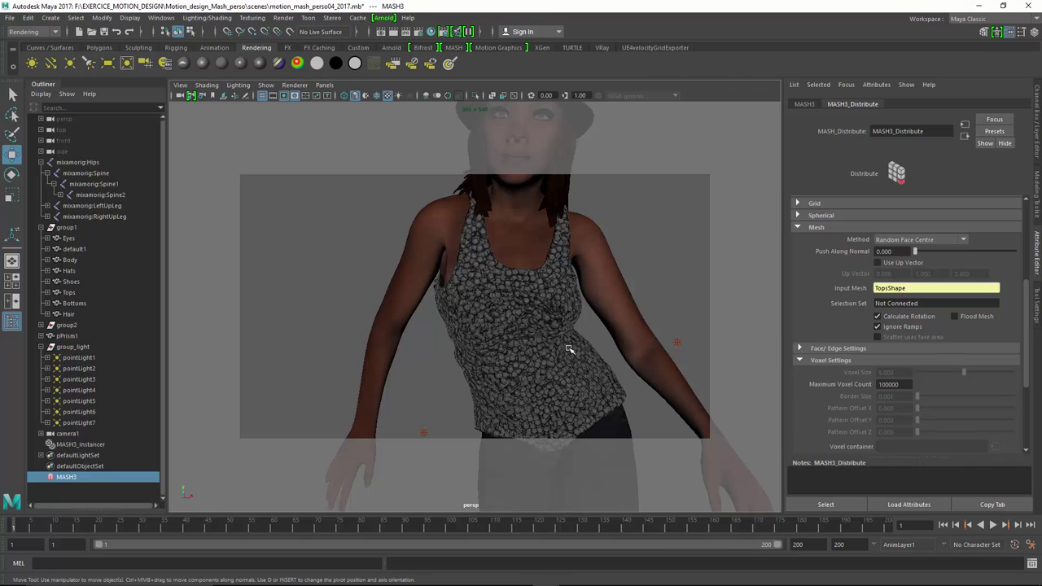
scroll(1022, 355, up, 1)
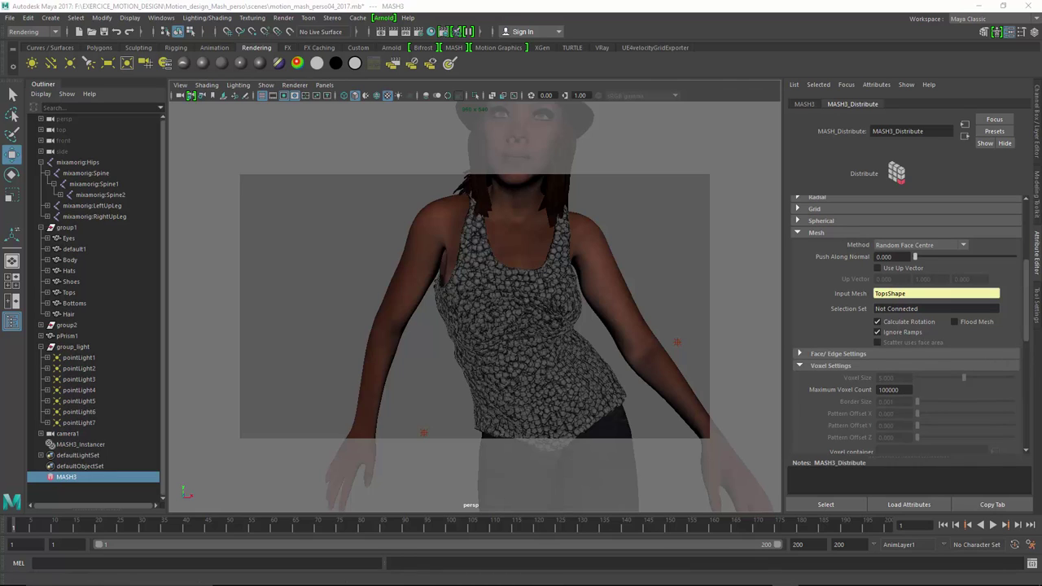
click(893, 333)
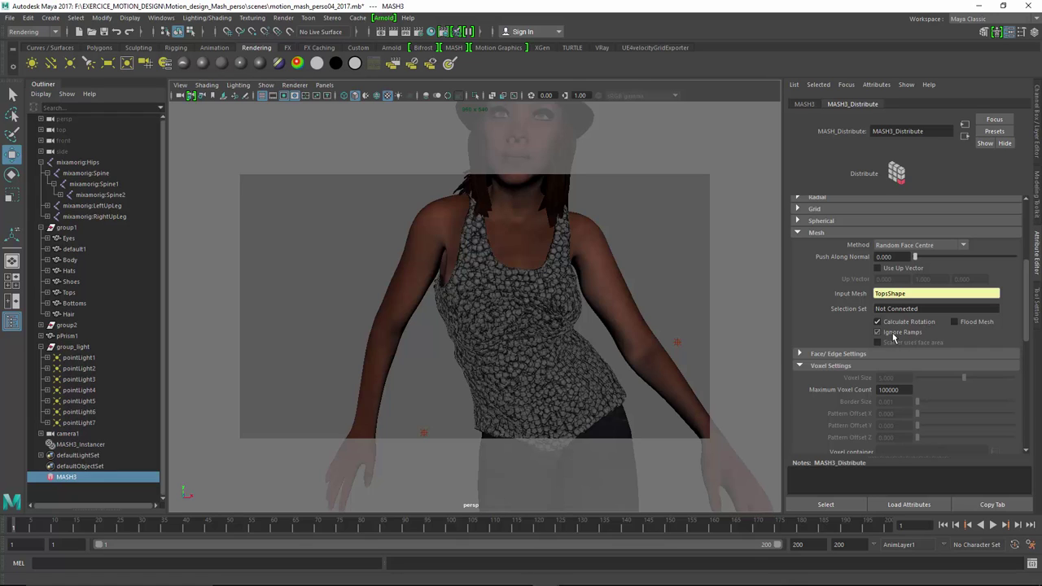
Adjust the Rotation Ramp's start and end markers in the Attribute Editor.
drag(1024, 292, 1024, 380)
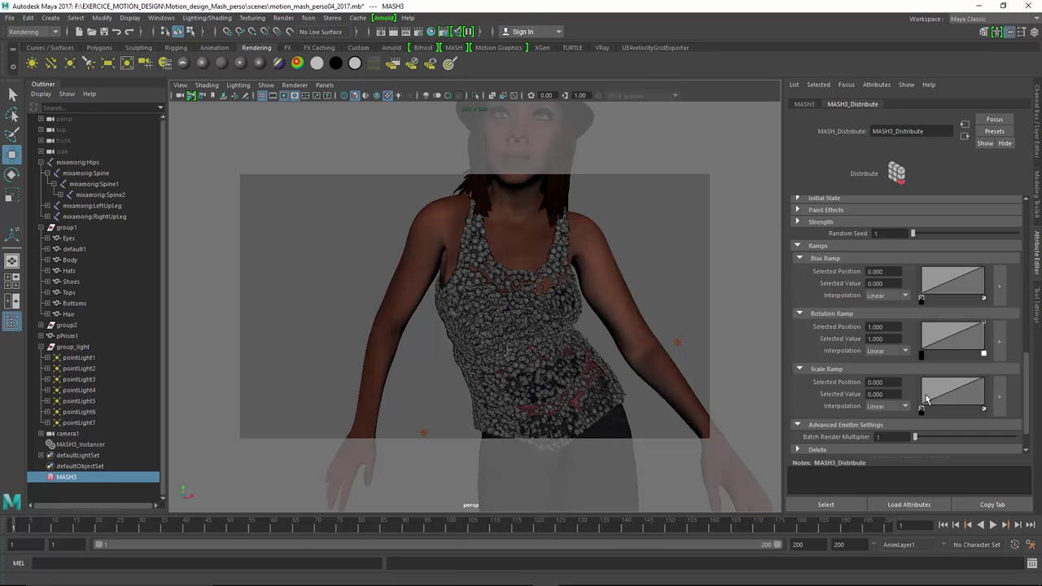
mouse_move(922, 353)
mouse_down()
mouse_move(921, 327)
mouse_move(915, 358)
mouse_move(919, 347)
mouse_up()
drag(985, 326, 986, 352)
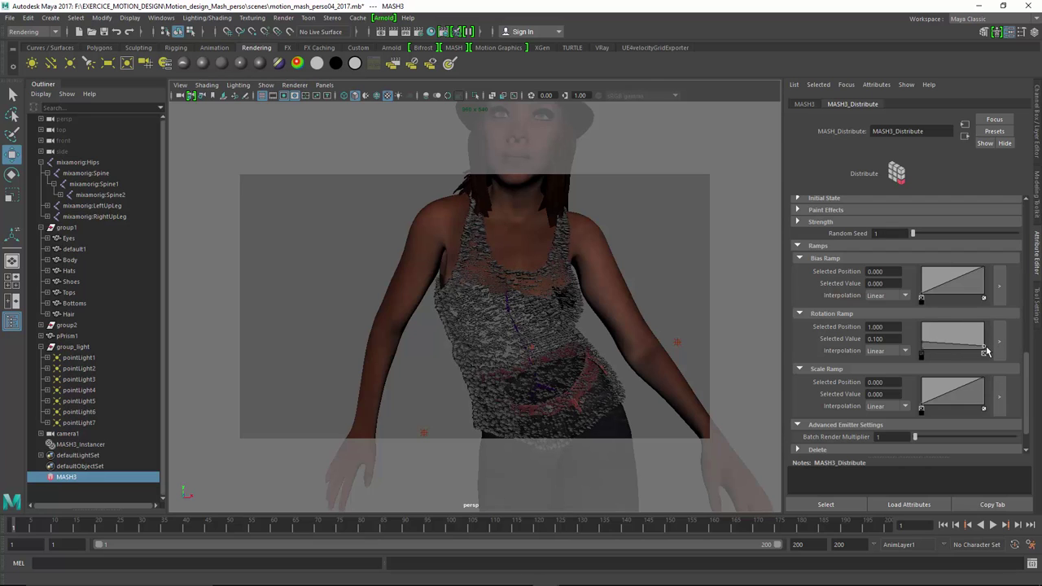
drag(986, 351, 987, 344)
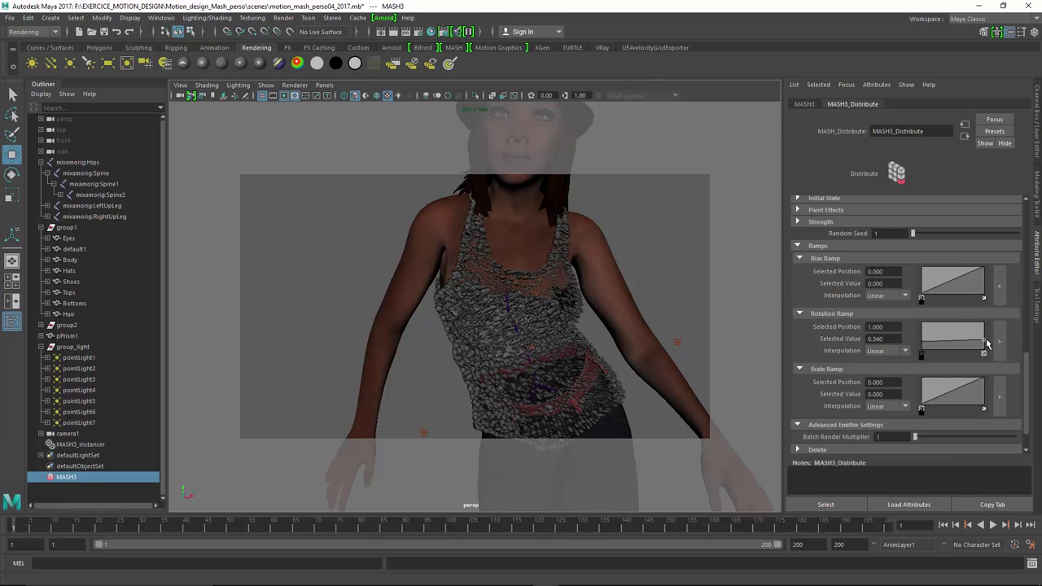
drag(987, 340, 988, 344)
drag(988, 345, 987, 323)
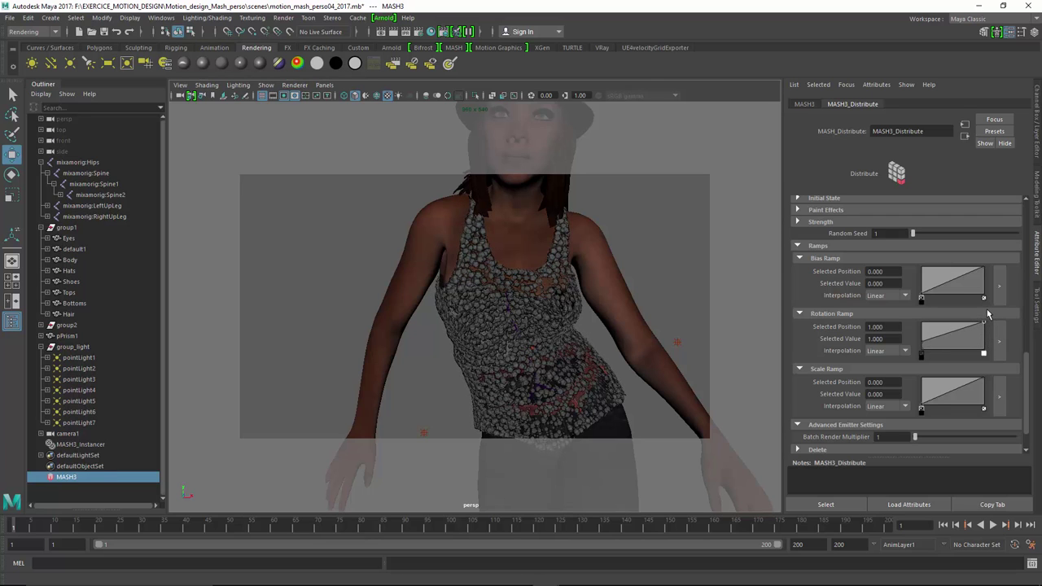
drag(985, 324, 993, 313)
drag(922, 353, 923, 355)
In the enlarged ramp editor, add high and low points forming a zigzag rotation curve.
click(1000, 340)
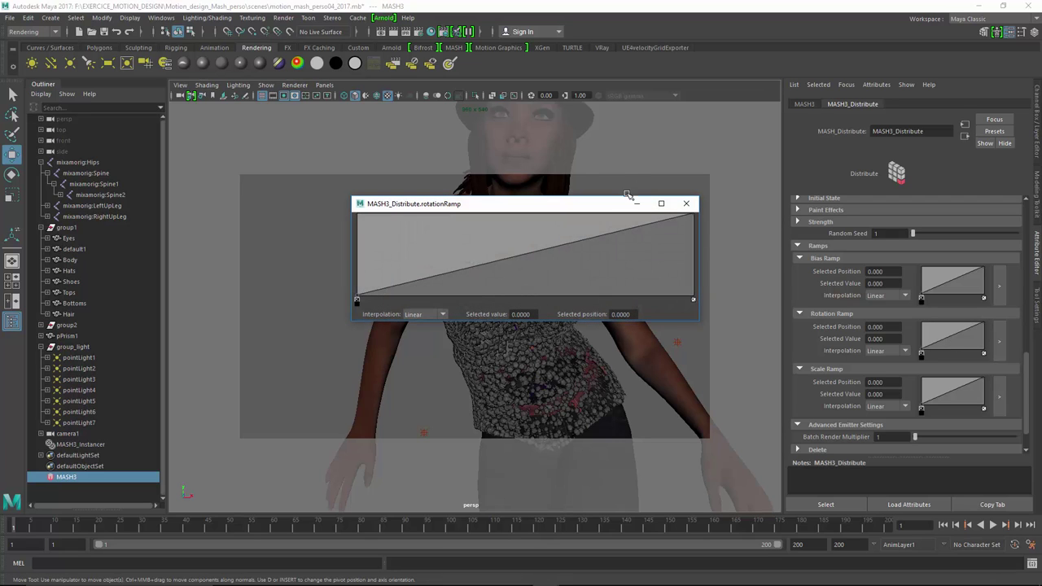
drag(617, 212, 881, 95)
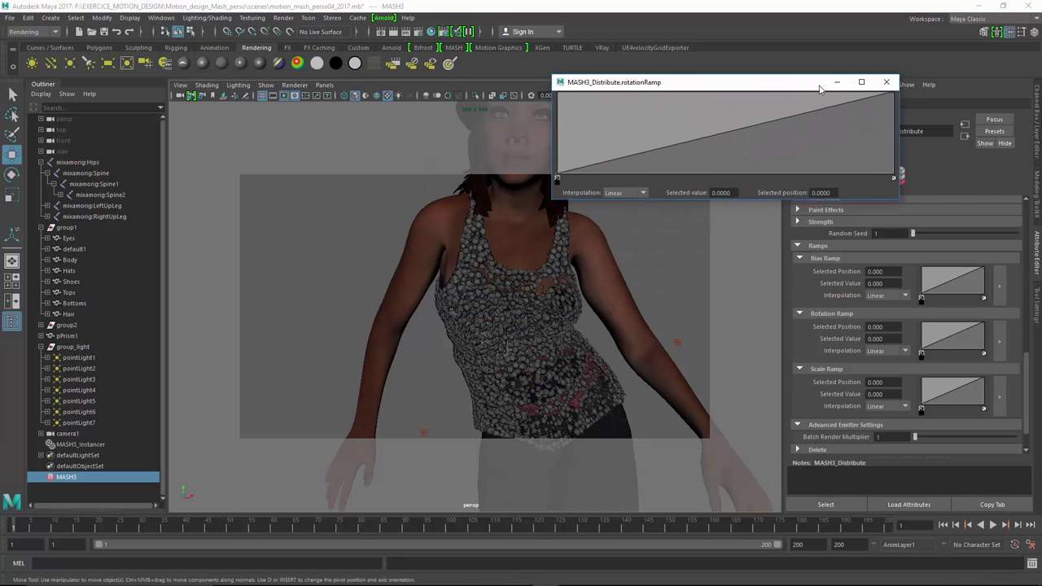
click(797, 132)
drag(797, 132, 746, 121)
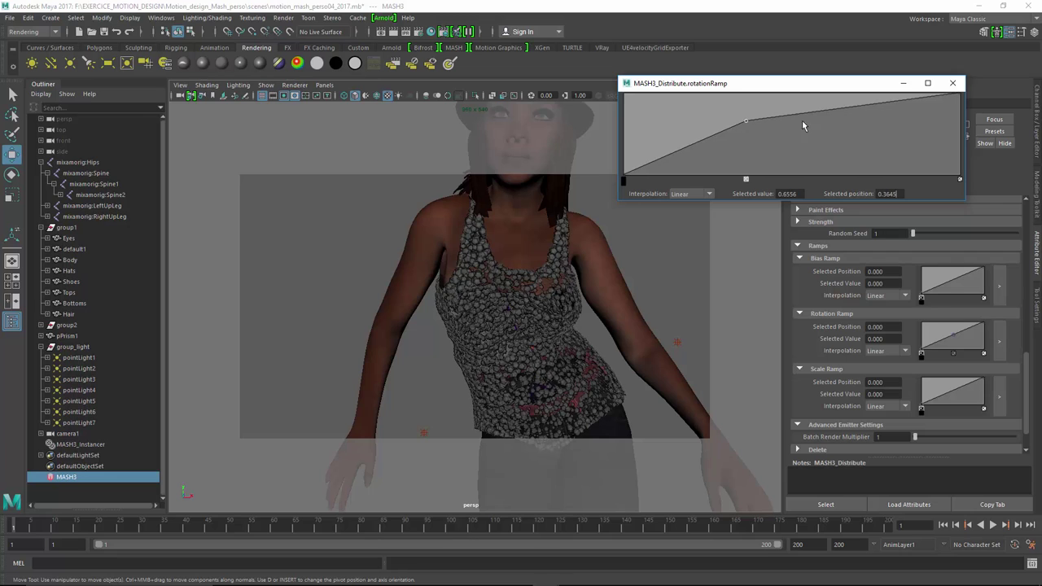
mouse_move(826, 111)
mouse_down()
mouse_move(817, 172)
mouse_move(821, 157)
mouse_up()
mouse_move(898, 110)
mouse_down()
mouse_move(903, 123)
mouse_move(891, 114)
mouse_up()
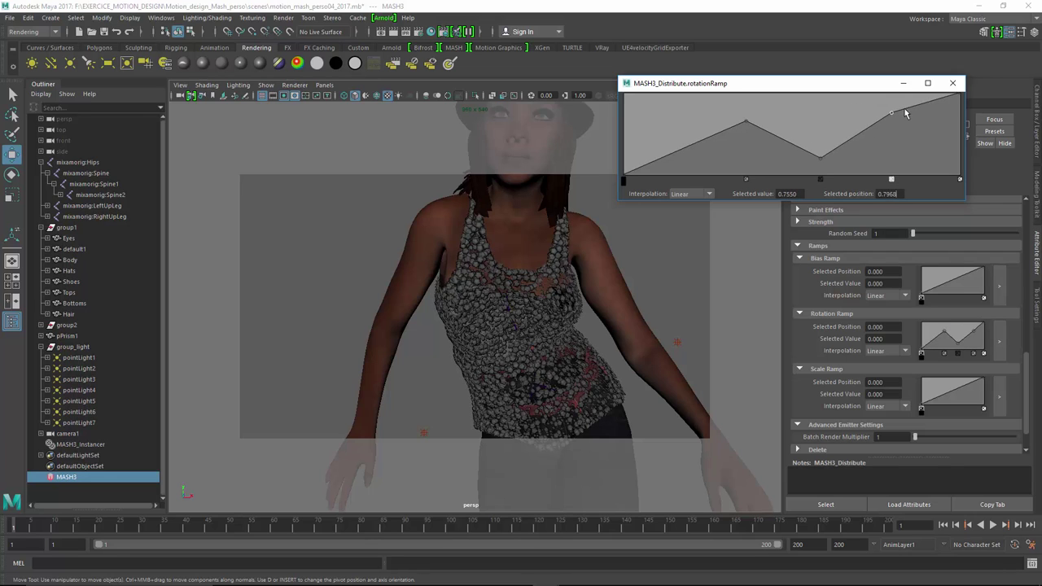
mouse_move(960, 95)
mouse_down()
mouse_move(966, 138)
mouse_move(966, 129)
mouse_up()
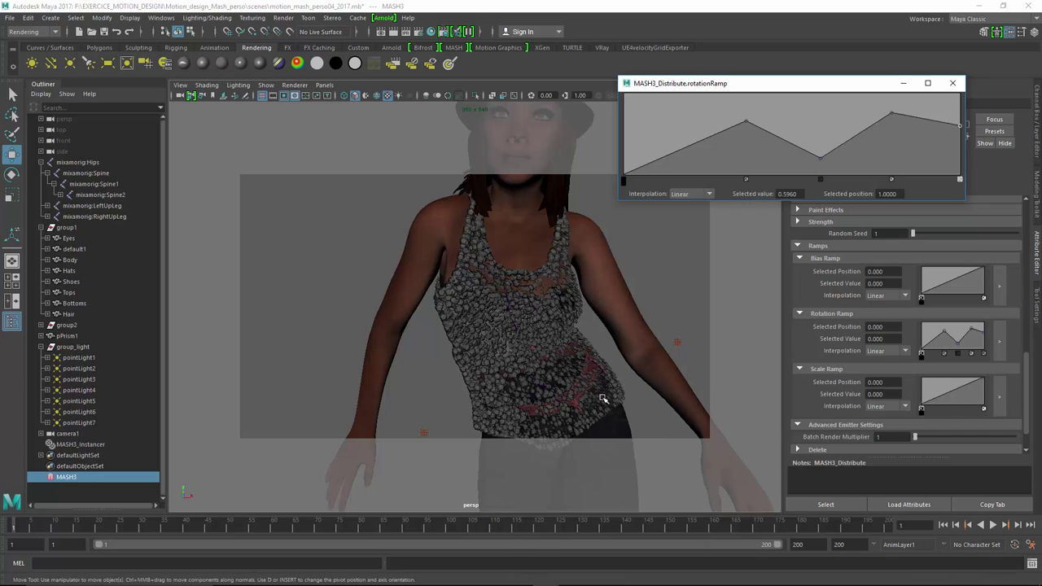
click(1000, 399)
Zigzag the scale ramp from 0.258 with alternating high and low points and a high end, then close it.
drag(757, 90, 753, 74)
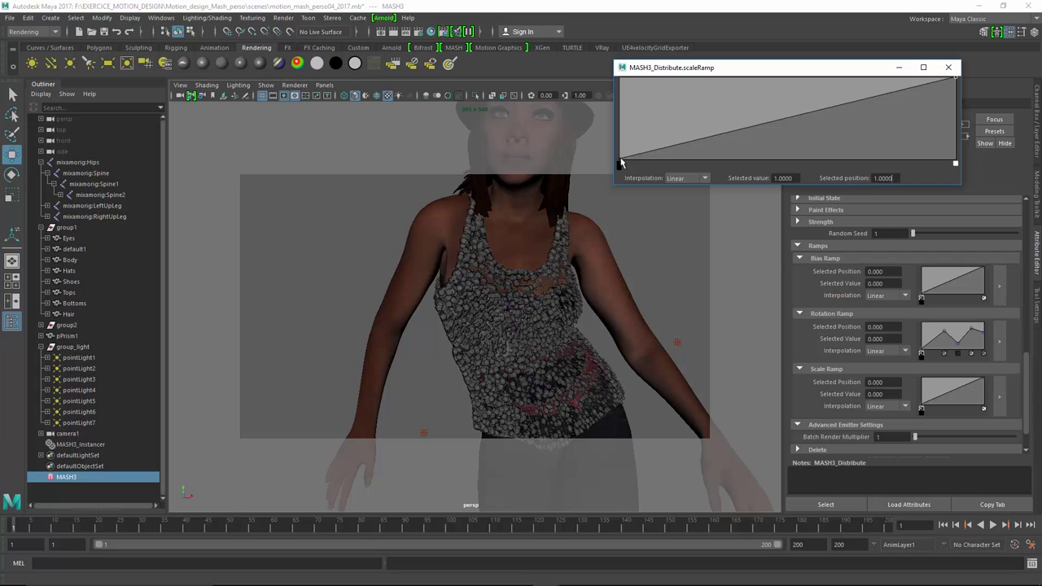
mouse_move(622, 163)
mouse_down()
mouse_move(619, 77)
mouse_move(617, 165)
mouse_move(619, 137)
mouse_up()
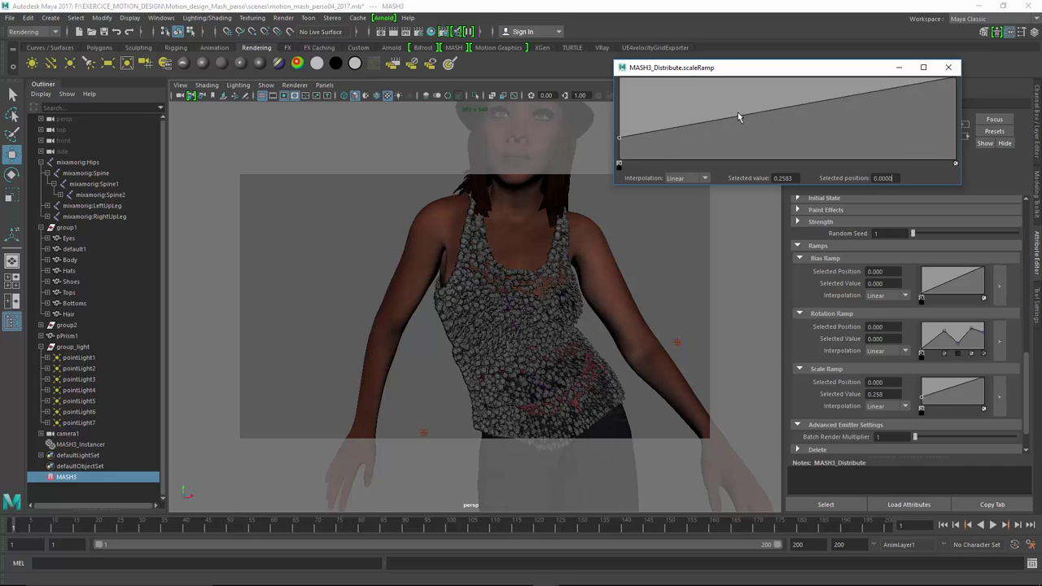
drag(719, 118, 705, 92)
click(772, 87)
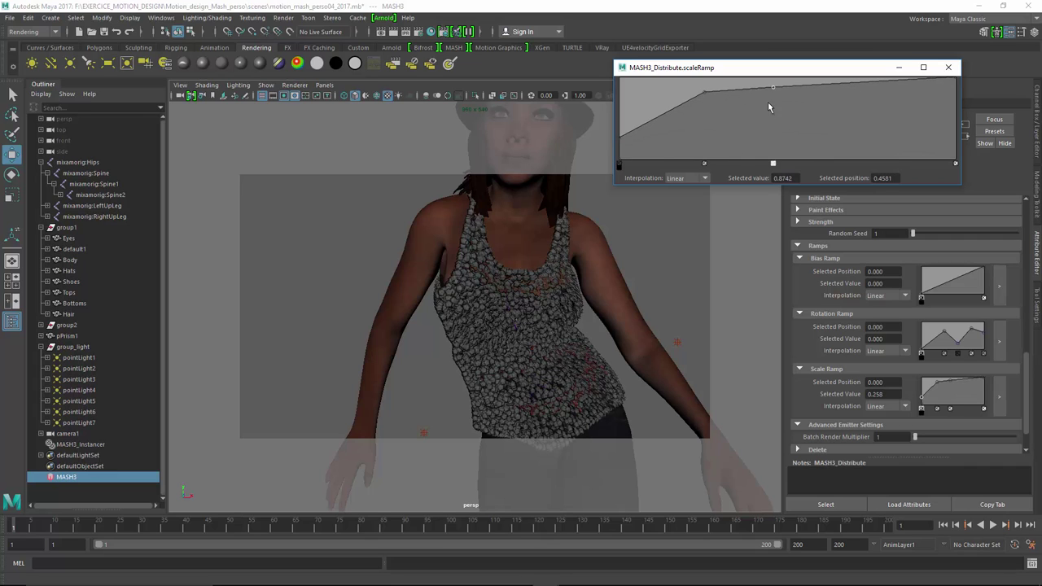
drag(768, 102, 763, 128)
drag(850, 106, 852, 88)
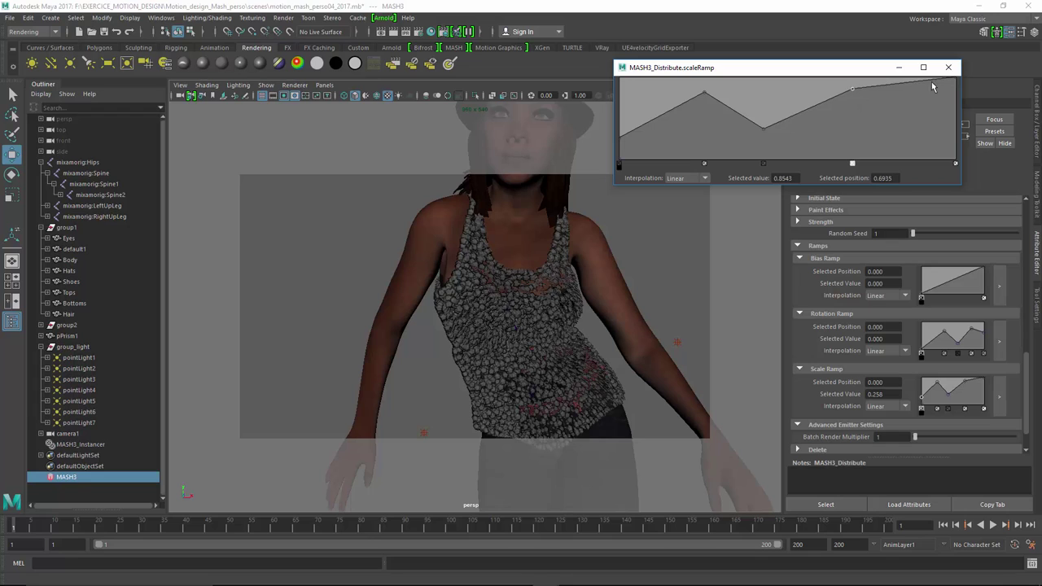
drag(957, 82, 960, 94)
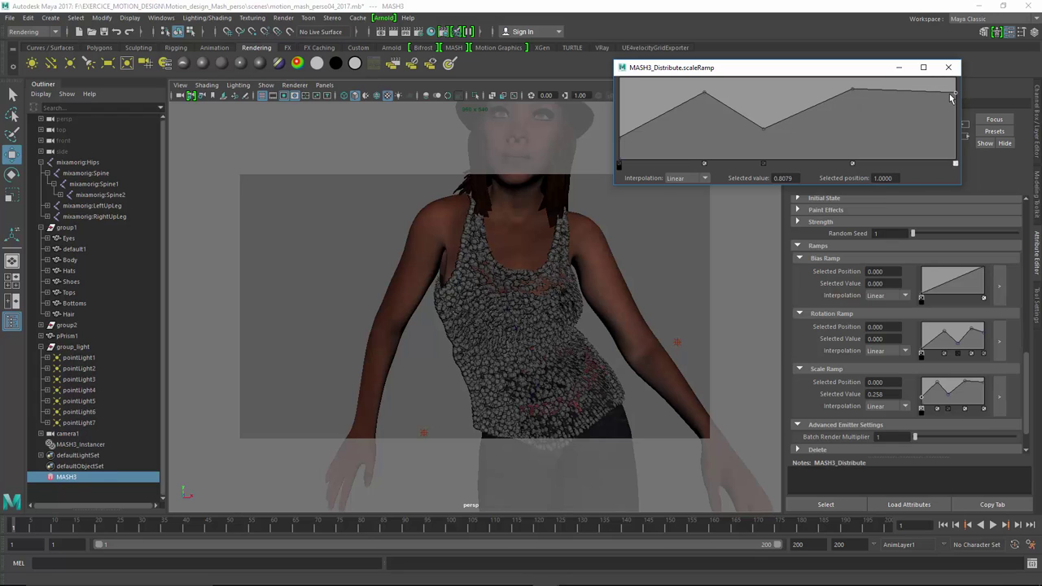
drag(852, 88, 853, 81)
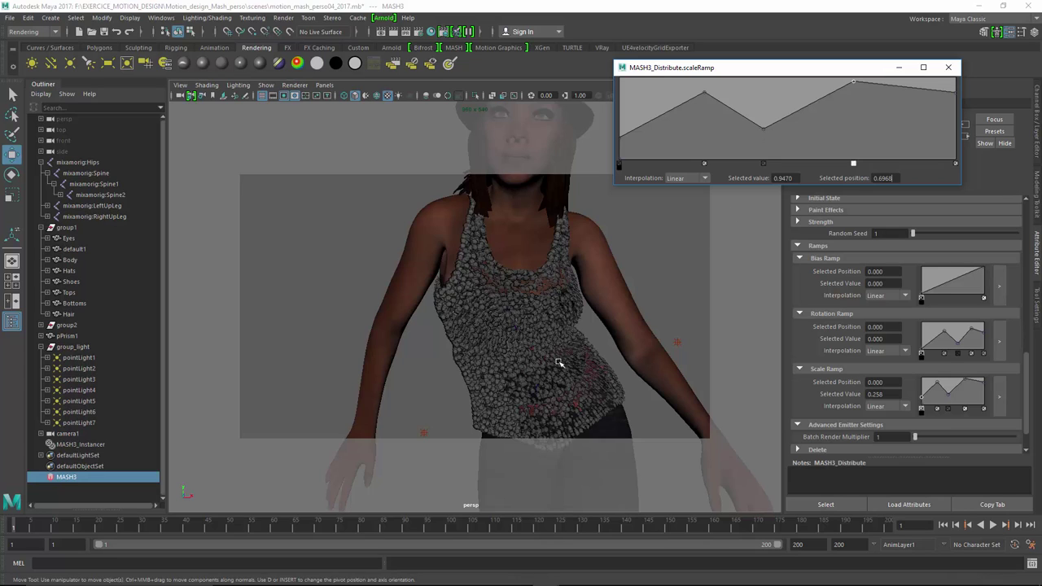
click(949, 67)
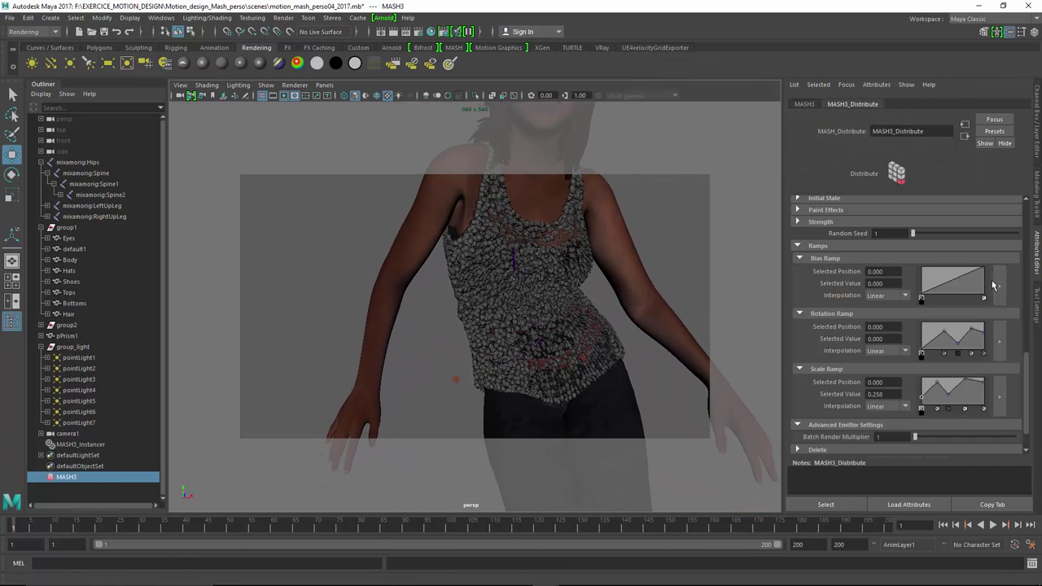
Set the MASH3_Distribute Mesh Method to Scatter.
scroll(1028, 260, up, 5)
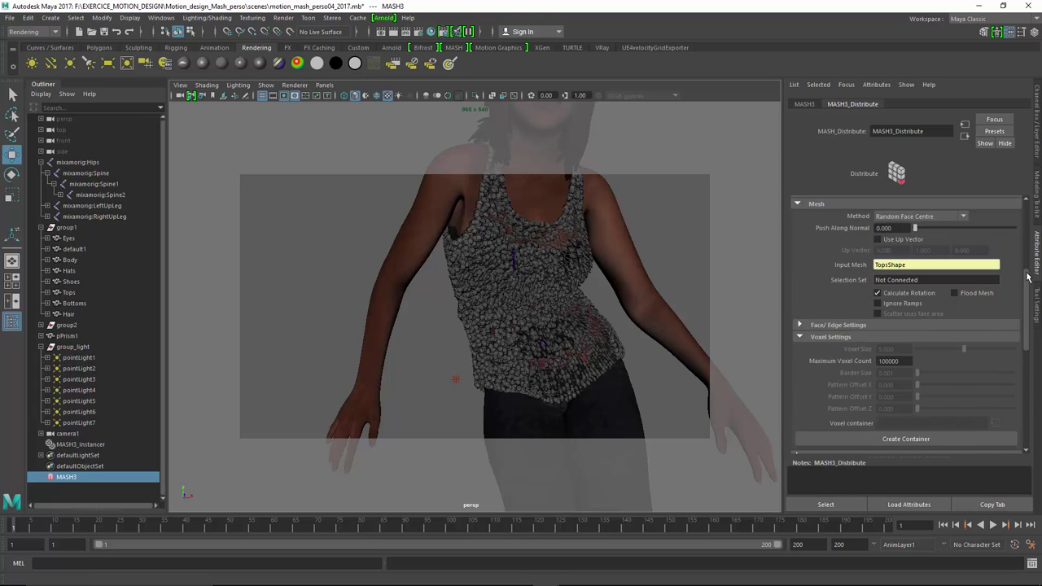
drag(1028, 277, 1033, 237)
click(940, 334)
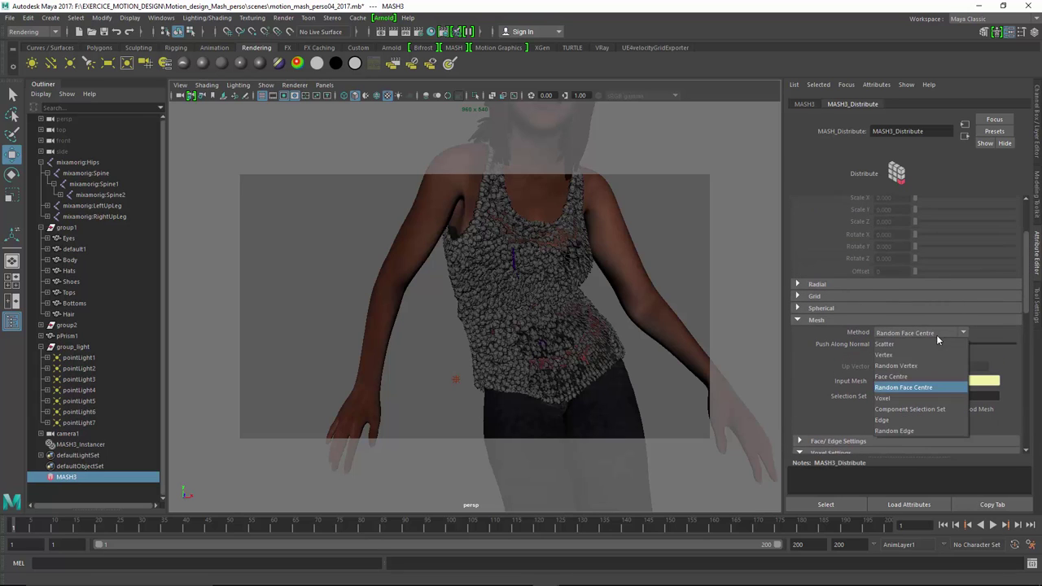
click(906, 343)
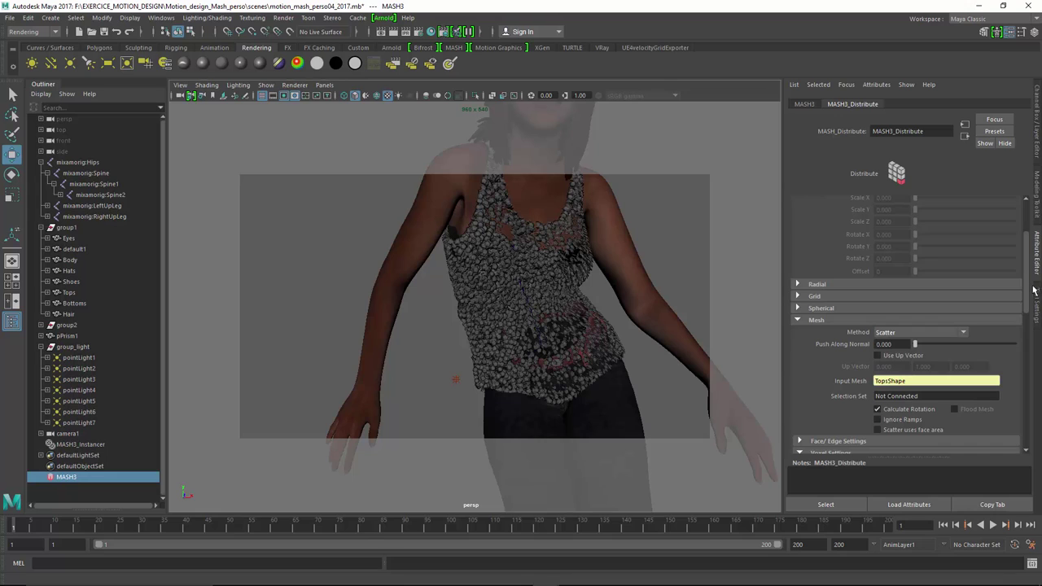
Set Number of Points to 18000 and check the scattered prisms on the top.
drag(1028, 293, 1025, 222)
drag(905, 216, 818, 213)
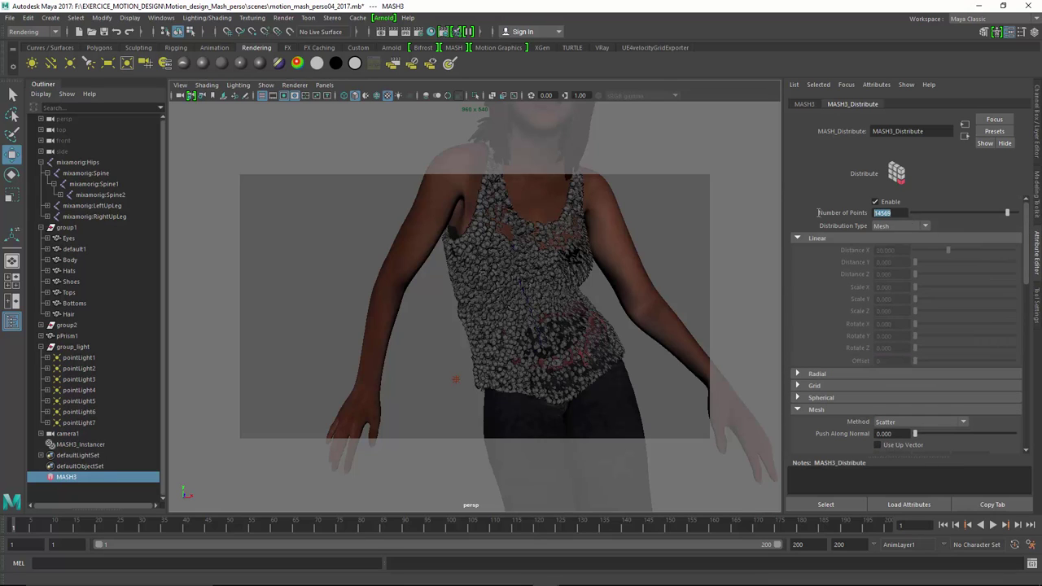
text(18000)
key(Return)
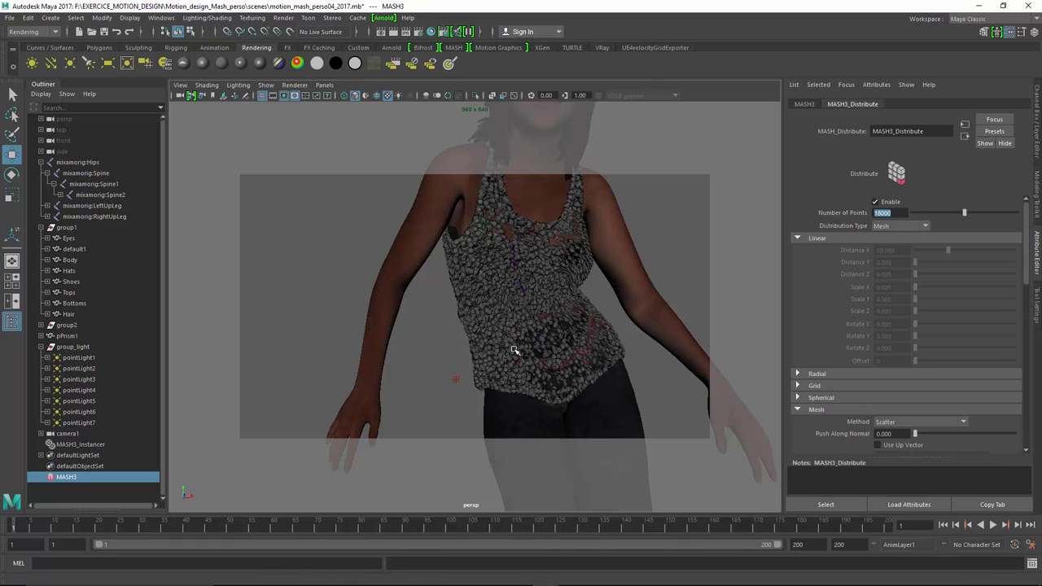
mouse_move(501, 350)
alt+mouse_down()
mouse_move(472, 342)
mouse_move(516, 342)
mouse_move(502, 342)
alt+mouse_up()
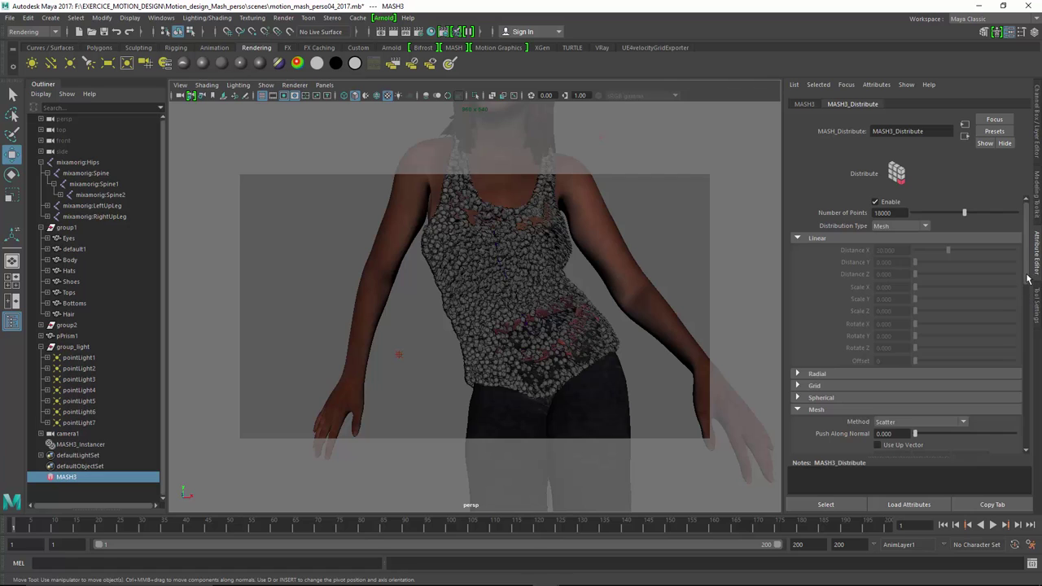
drag(1028, 278, 1029, 444)
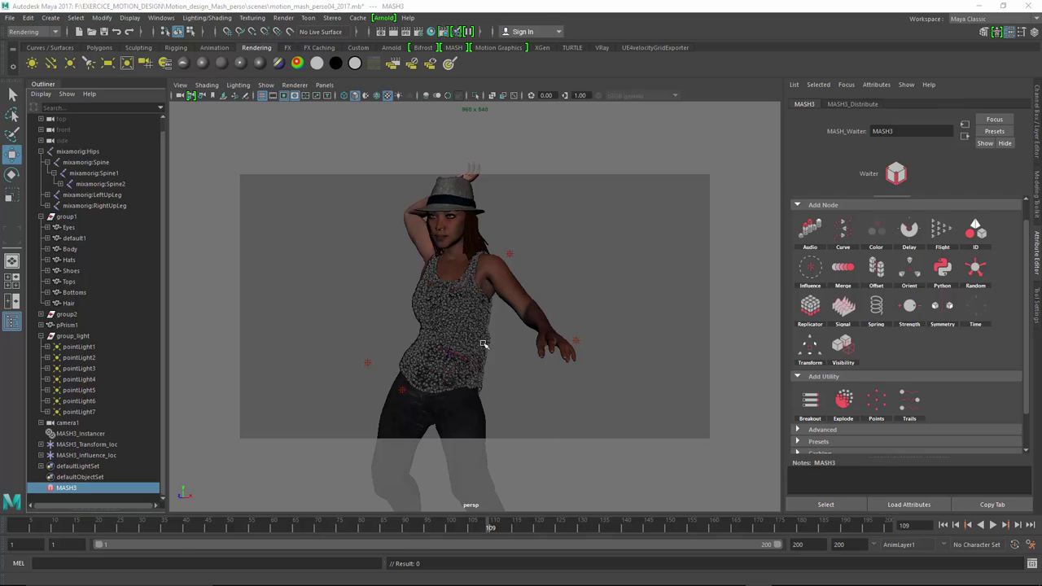
Add an Audio node to the MASH network reading bensound-anewbeginning(1).wav.
mouse_move(486, 346)
alt+mouse_down()
mouse_move(521, 344)
mouse_move(505, 347)
alt+mouse_up()
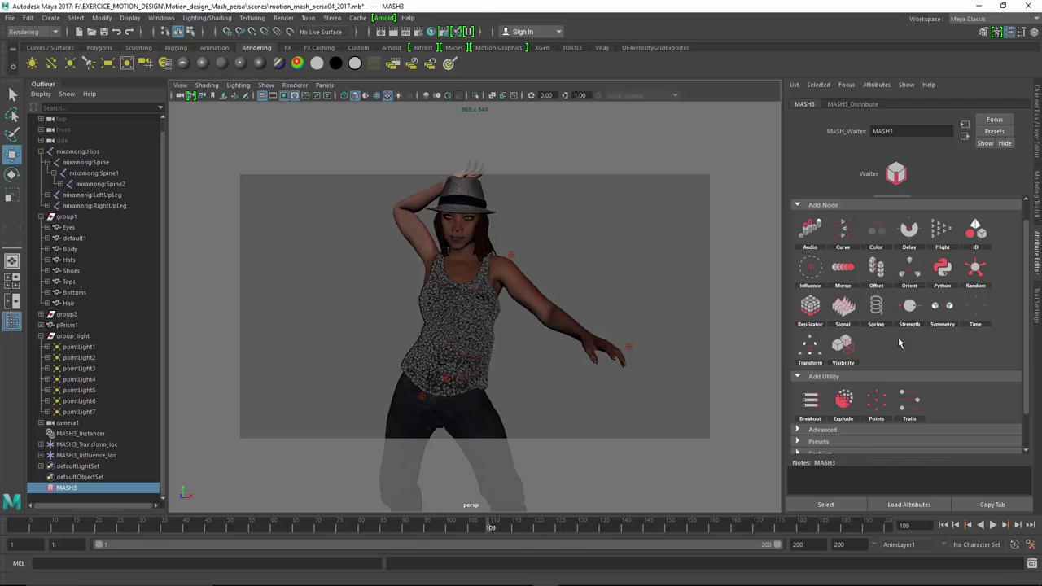
click(810, 240)
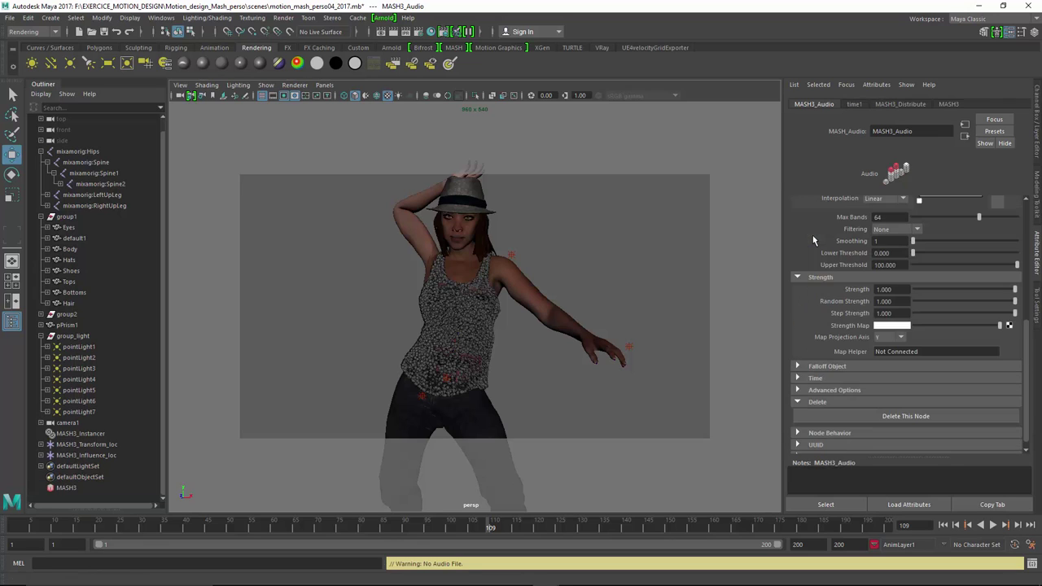
click(1025, 246)
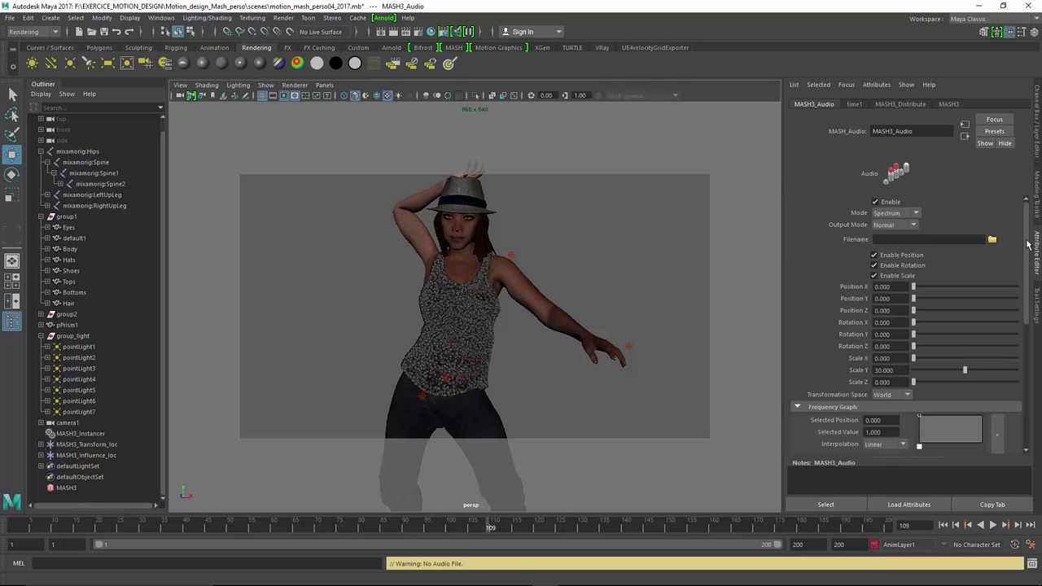
click(991, 240)
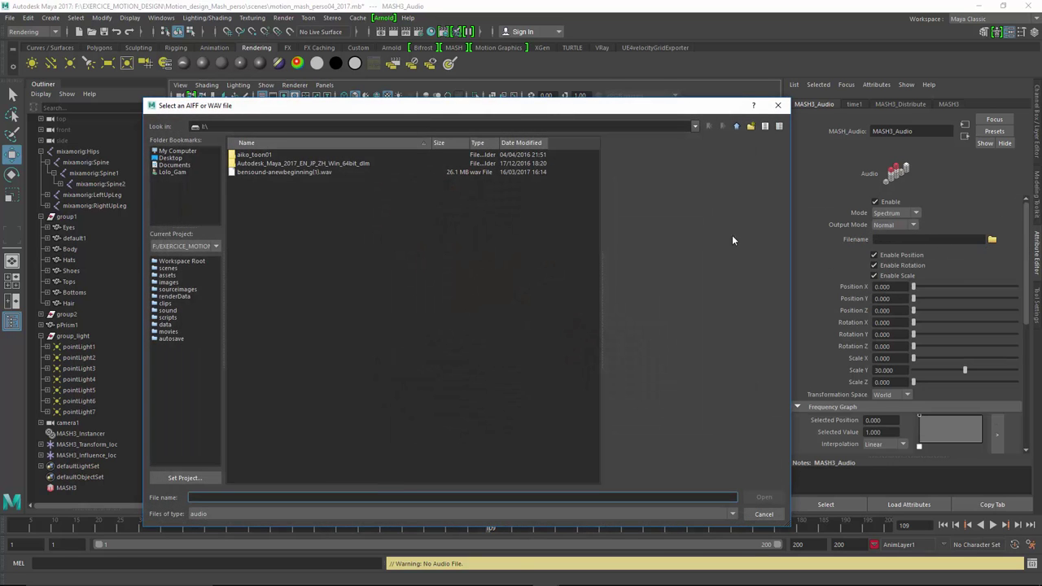
double_click(298, 173)
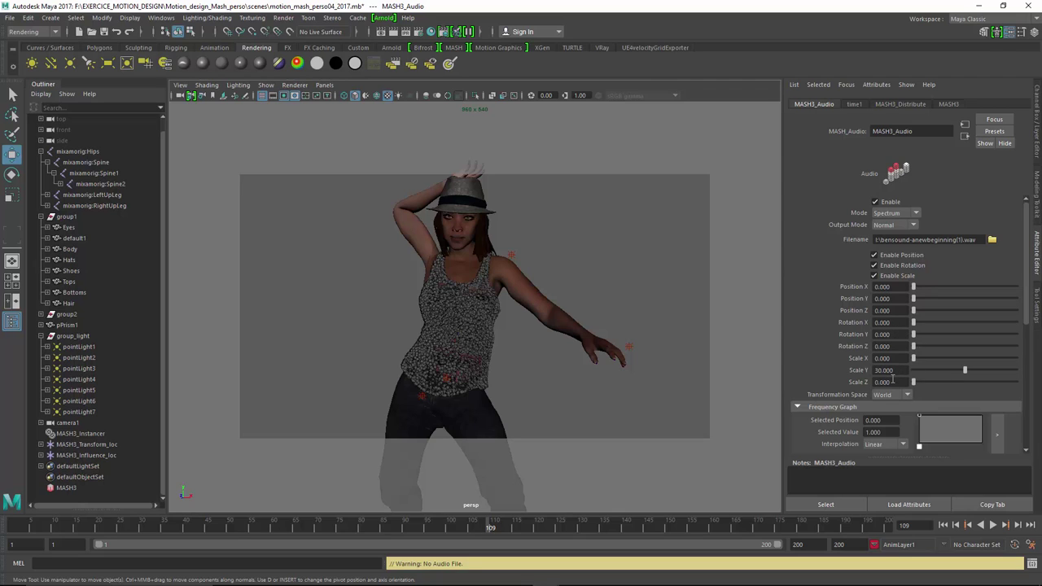
Set the Audio node's Scale Y to about 49.5 and Scale X and Z to 0.1.
drag(967, 370, 999, 370)
text(0)
key(Return)
double_click(894, 382)
text(0)
text(.1)
key(Return)
Jump to frame 100 to check the music-driven prisms.
click(980, 241)
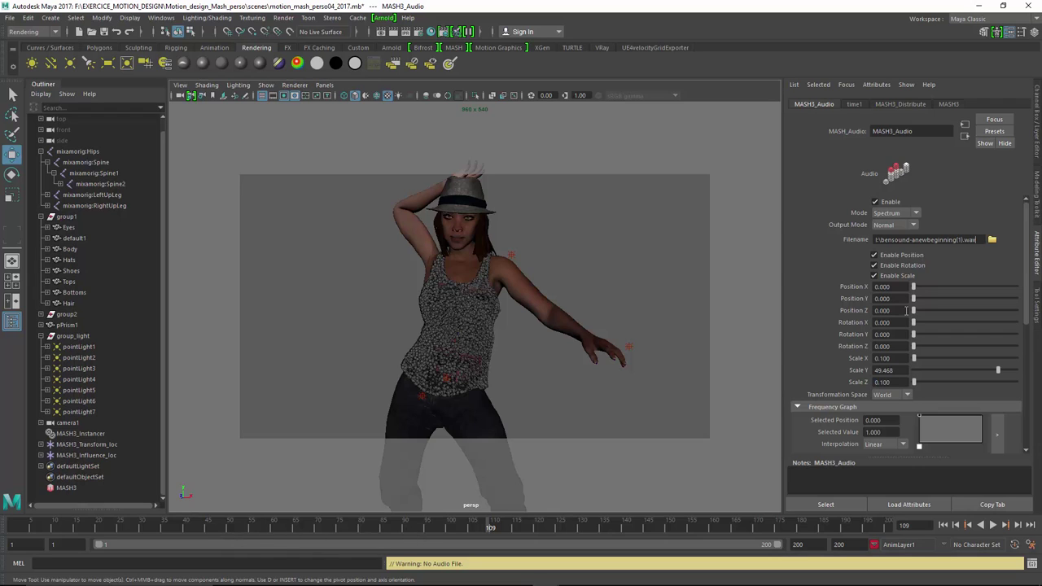
click(404, 528)
click(449, 526)
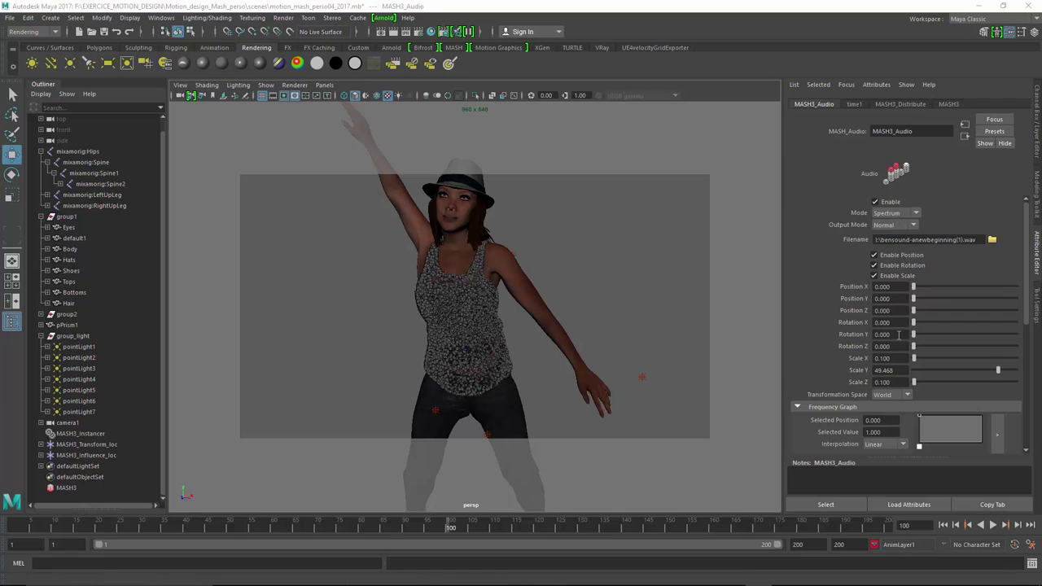
Set the MASH3_Audio Strength to 100.
scroll(899, 334, down, 3)
scroll(903, 352, down, 2)
click(899, 308)
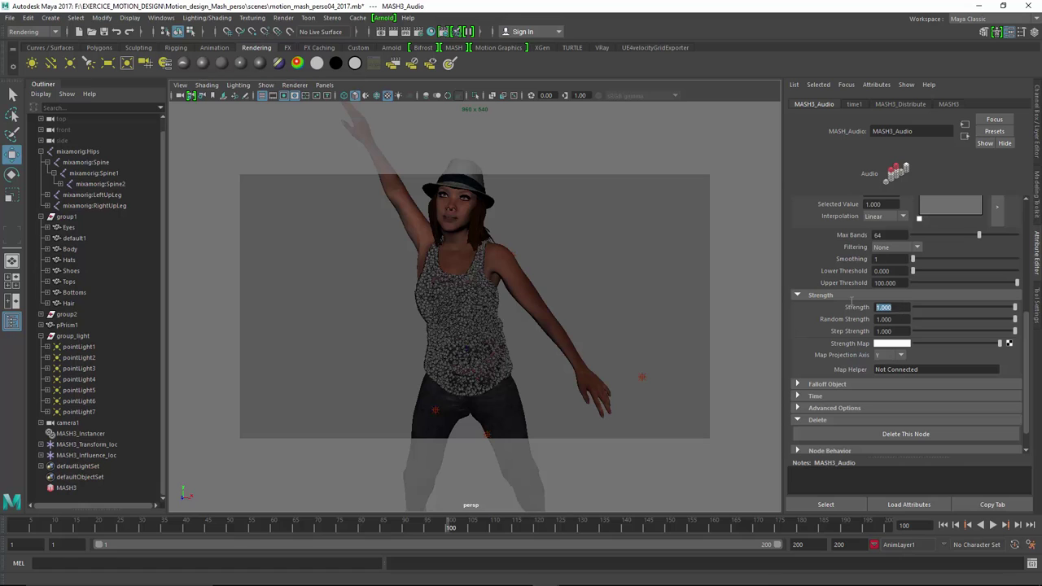
text(100)
key(Return)
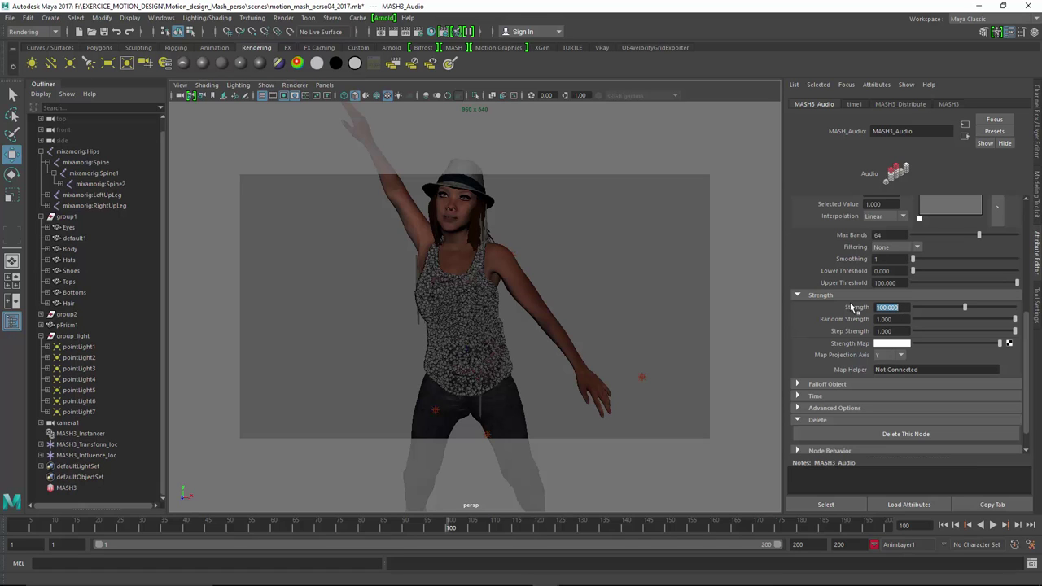
Raise Scale Y to 60 and increase Strength to 200.
mouse_move(511, 298)
alt+mouse_down()
mouse_move(604, 290)
mouse_move(466, 294)
alt+mouse_up()
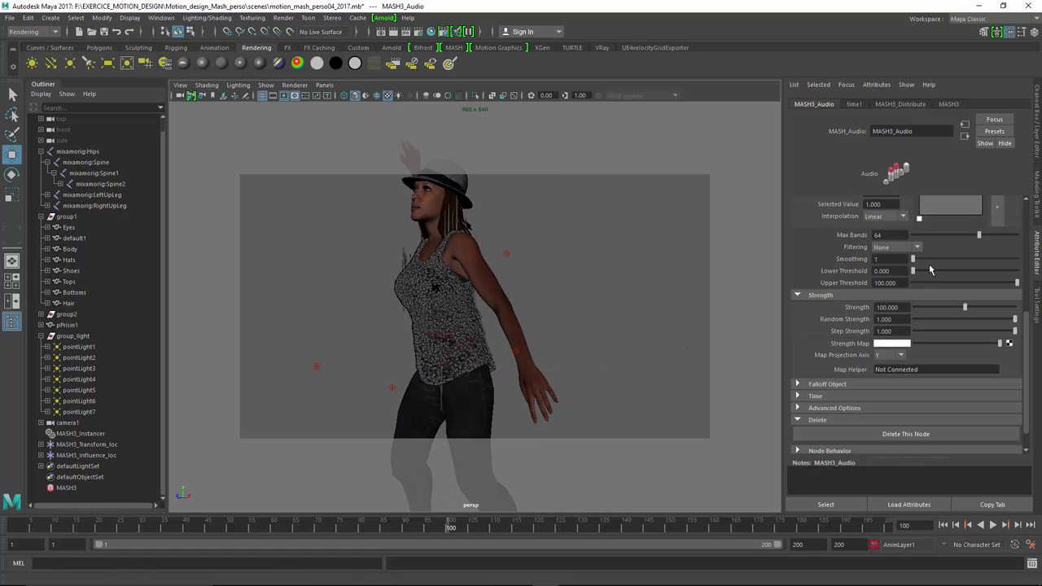
drag(1025, 320, 1028, 245)
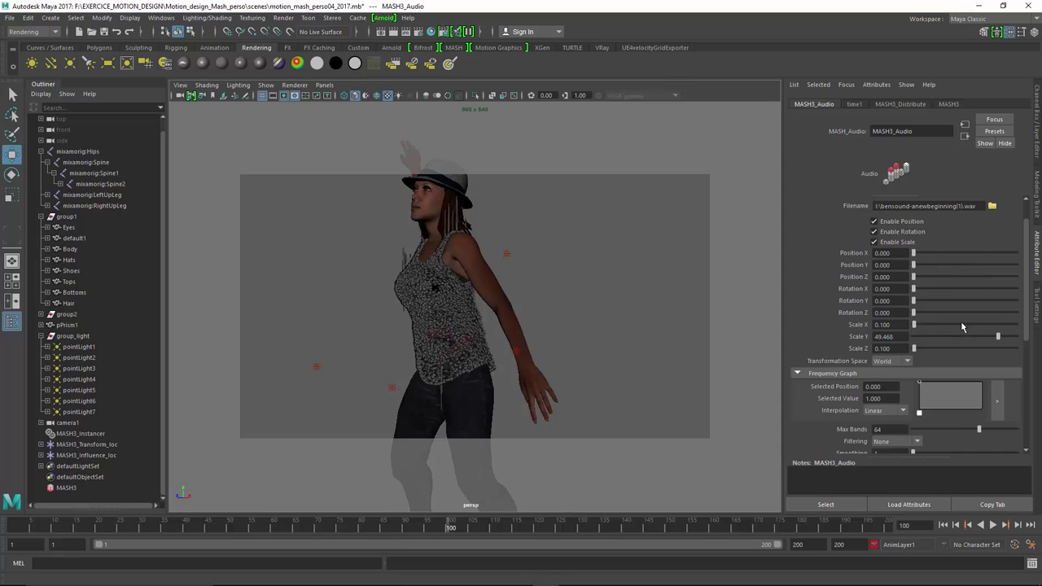
drag(1004, 344, 1035, 342)
scroll(916, 414, down, 3)
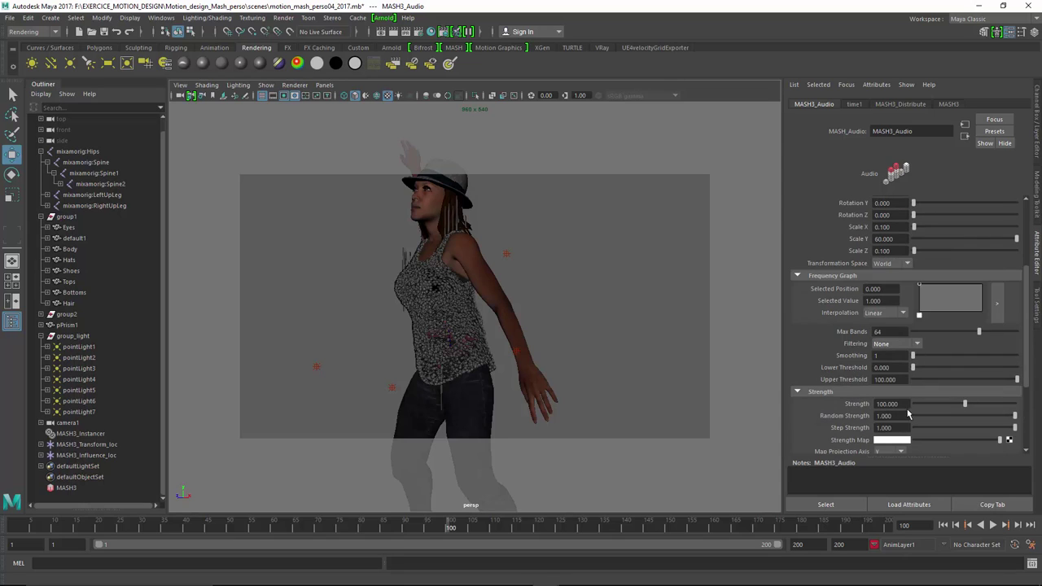
double_click(902, 404)
text(200)
key(Return)
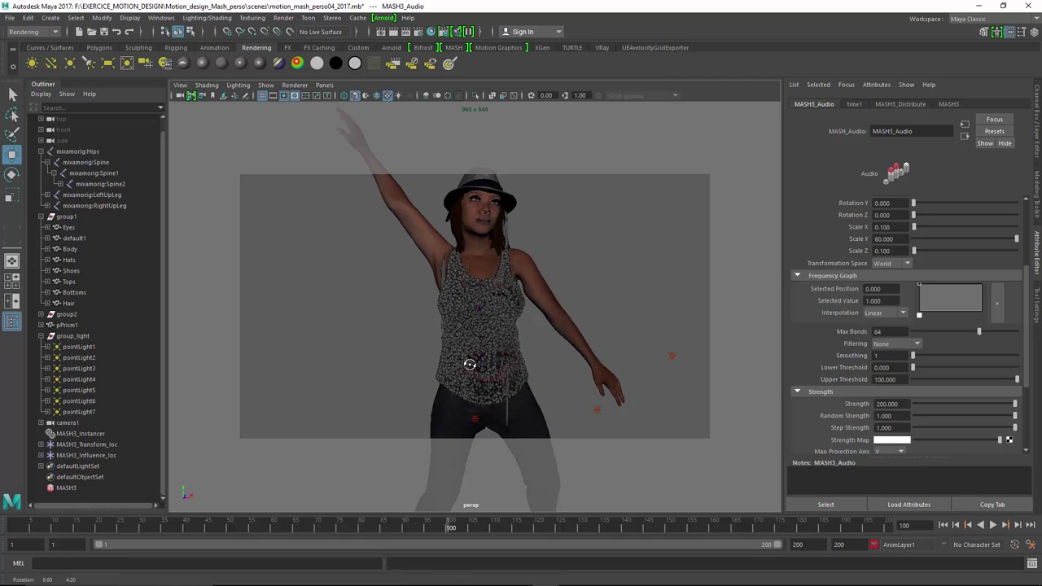
click(480, 529)
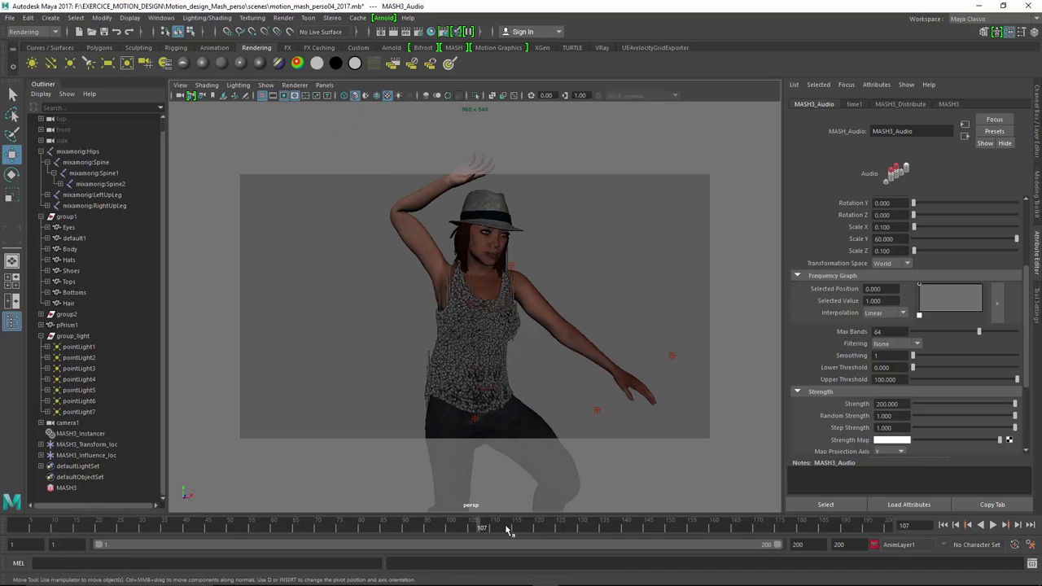
click(511, 530)
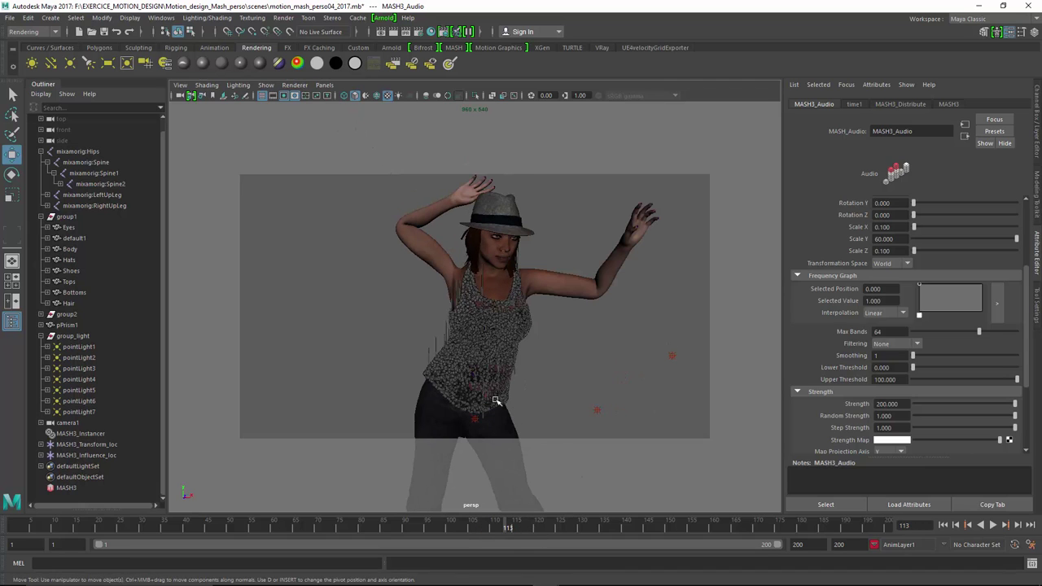
mouse_move(497, 384)
alt+mouse_down()
mouse_move(594, 379)
mouse_move(504, 390)
mouse_move(421, 361)
mouse_move(302, 360)
mouse_move(477, 431)
mouse_move(491, 372)
alt+mouse_up()
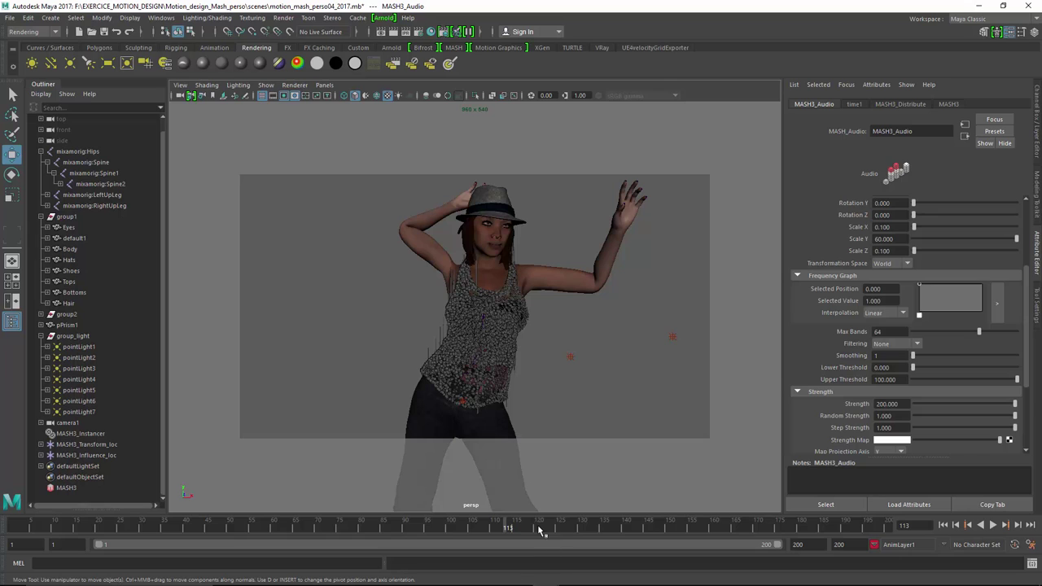
drag(544, 529, 619, 529)
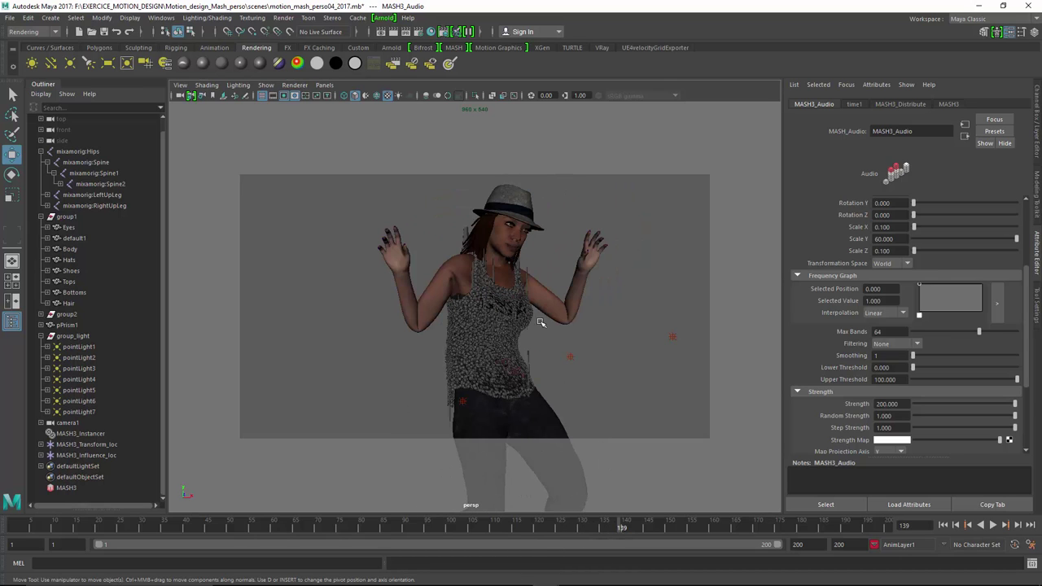
mouse_move(491, 339)
alt+mouse_down()
mouse_move(328, 333)
mouse_move(524, 349)
alt+mouse_up()
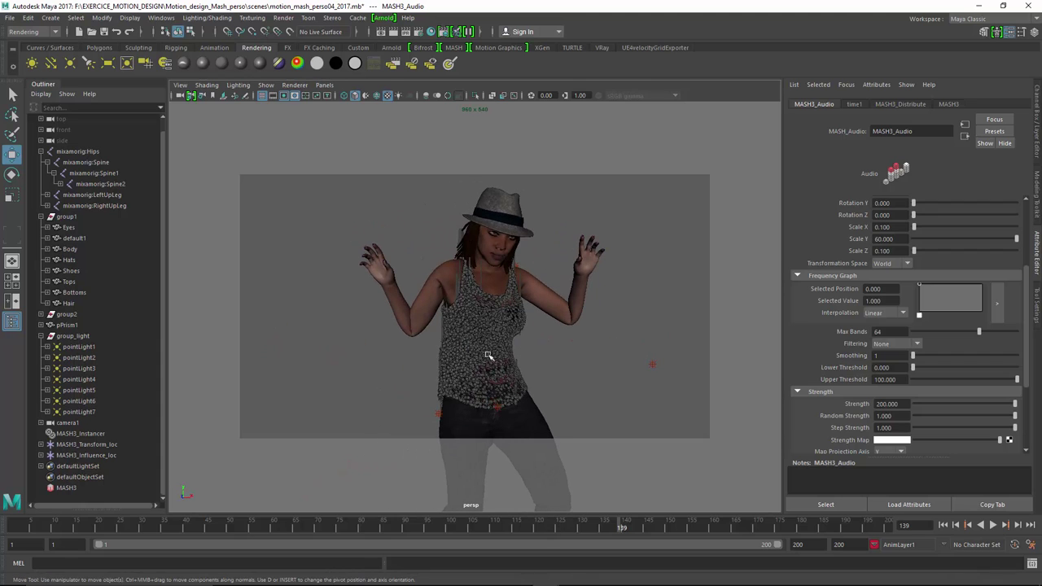
click(309, 530)
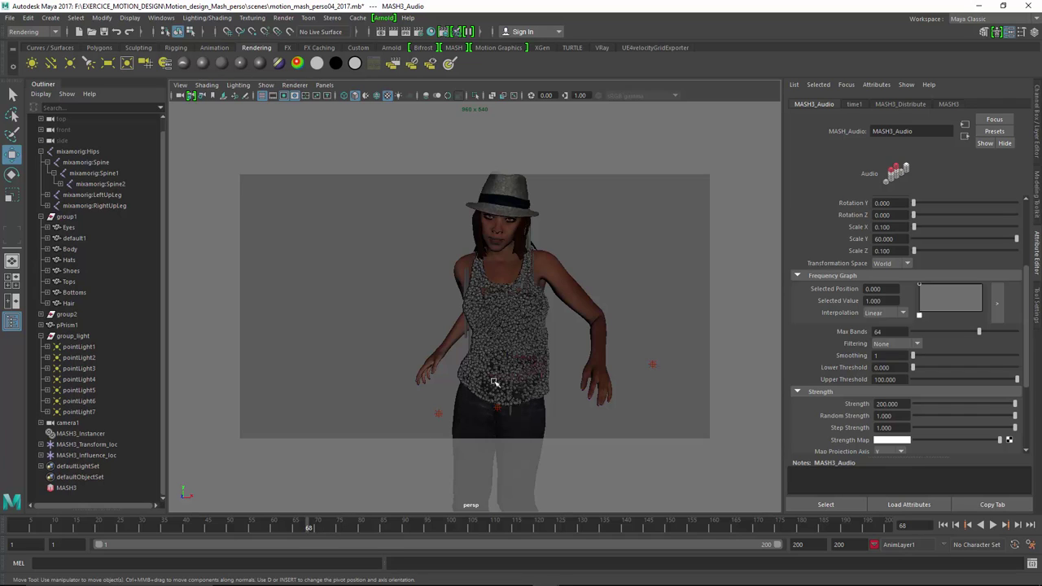
Expand MASH3_Audio's Falloff Object section and orbit around the character to view the prisms.
scroll(1026, 342, down, 2)
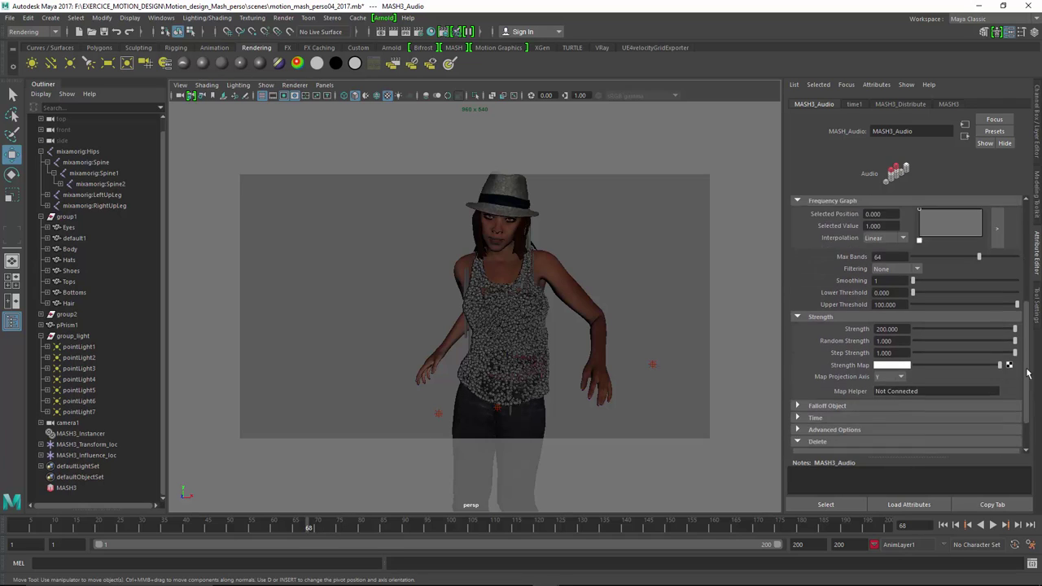
scroll(1026, 342, down, 2)
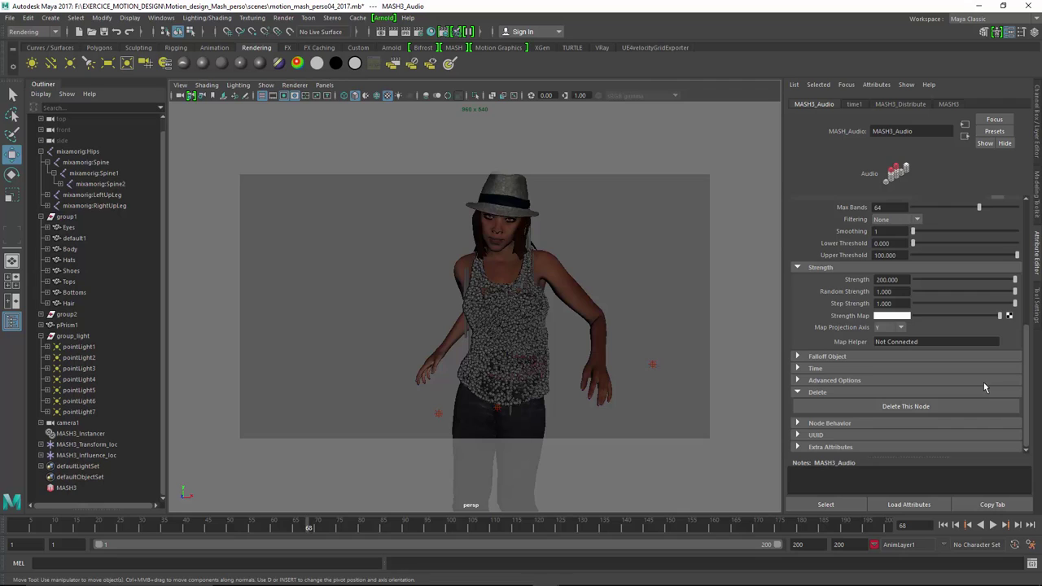
click(825, 359)
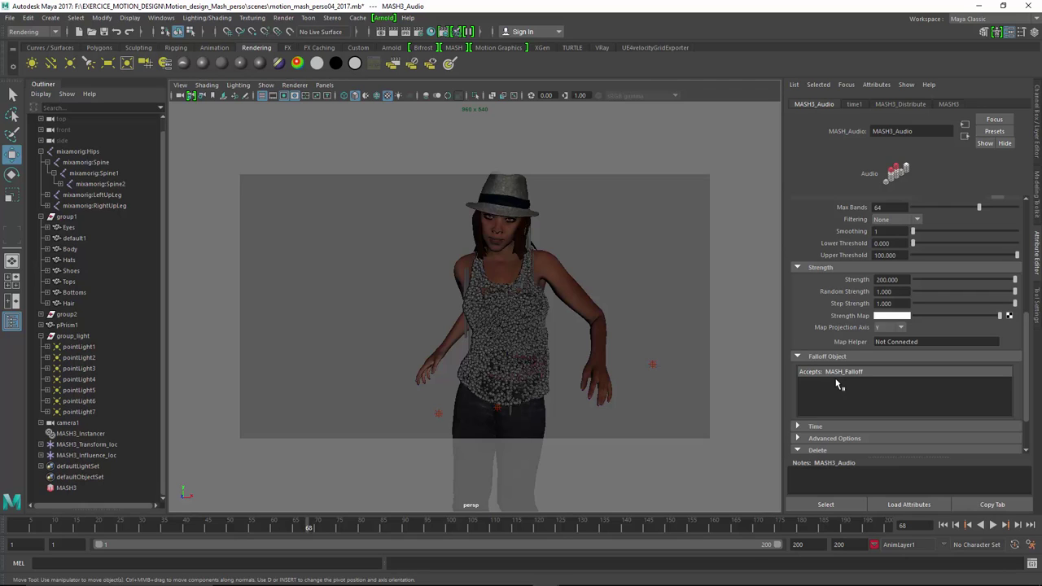
mouse_move(525, 332)
alt+mouse_down()
mouse_move(399, 327)
mouse_move(544, 328)
mouse_move(517, 339)
mouse_move(434, 332)
alt+mouse_up()
scroll(570, 329, up, 2)
scroll(595, 333, up, 2)
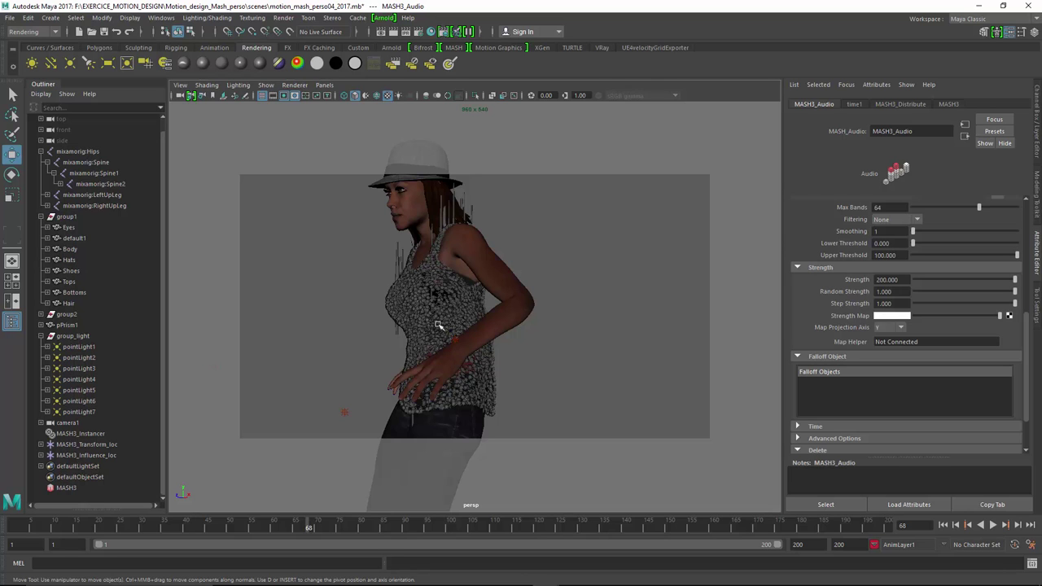
mouse_move(440, 327)
alt+mouse_down()
mouse_move(557, 327)
mouse_move(458, 328)
alt+mouse_up()
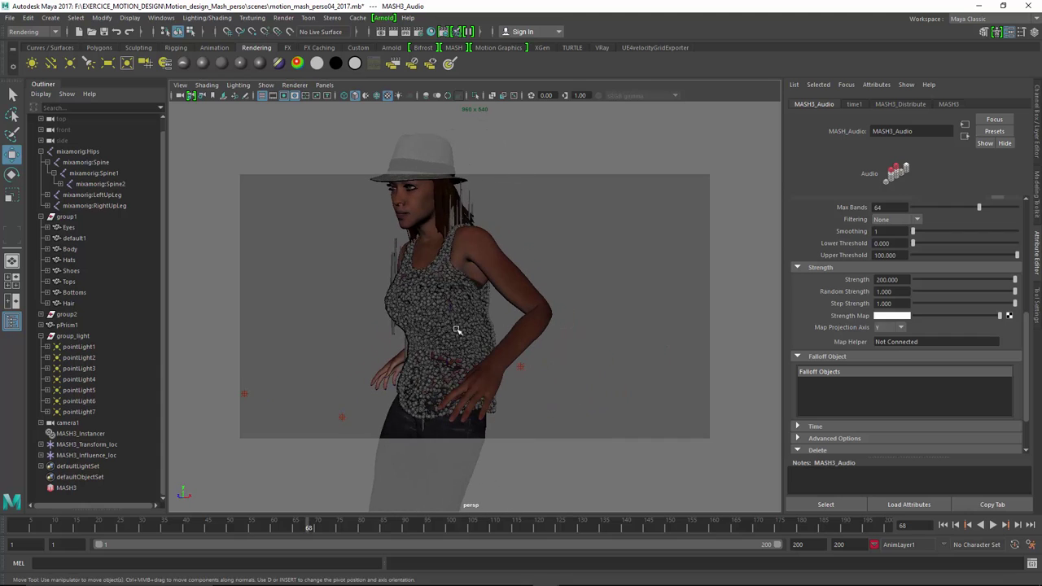